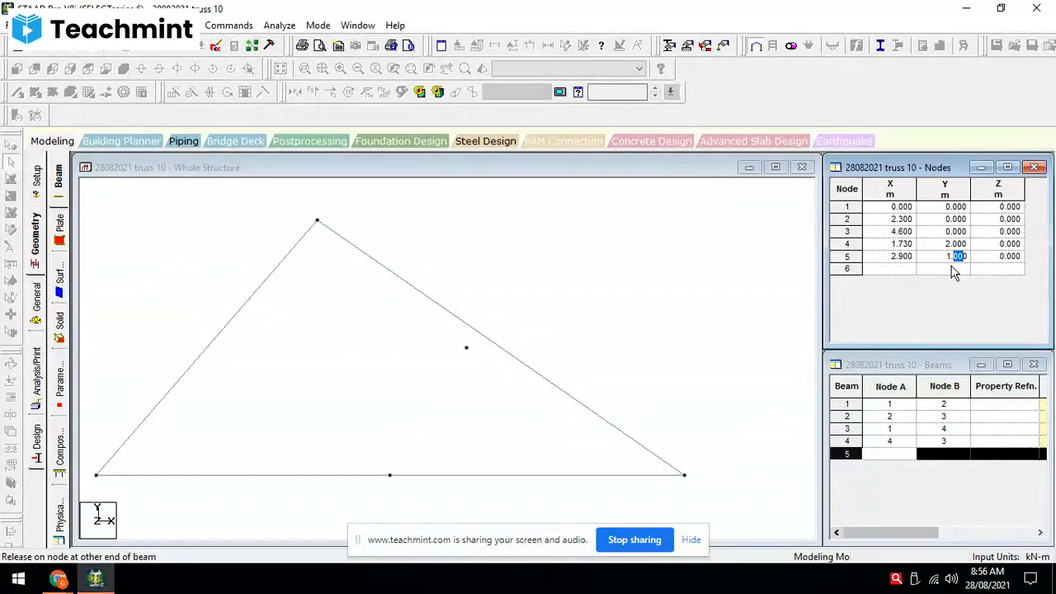
Step: Adjust node 5's Y coordinate by trial, including 1.170 and 1.200, and finally set it to 1.190 m
click(994, 258)
click(963, 259)
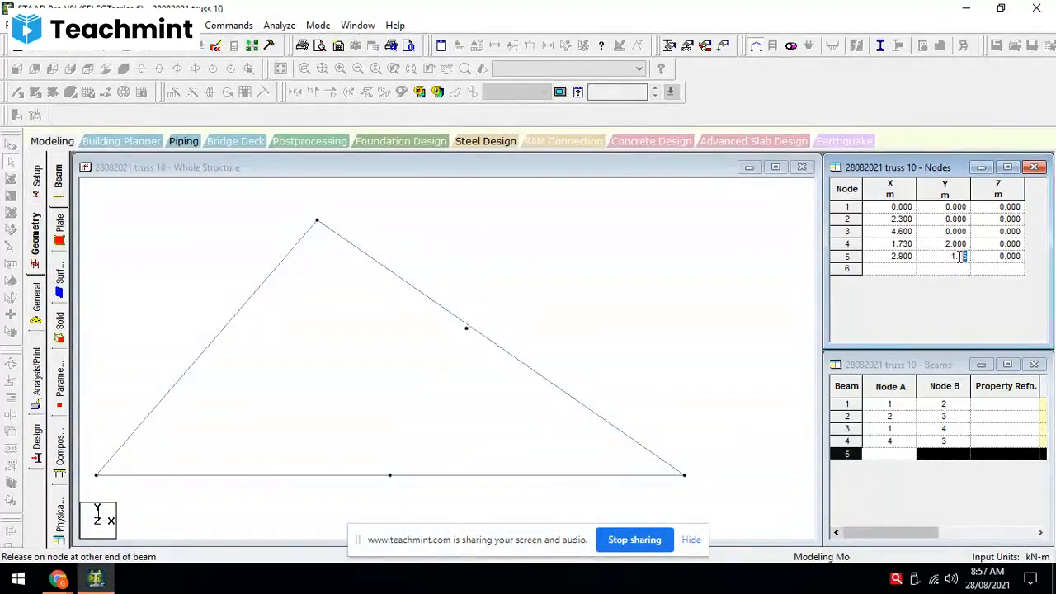
click(1000, 263)
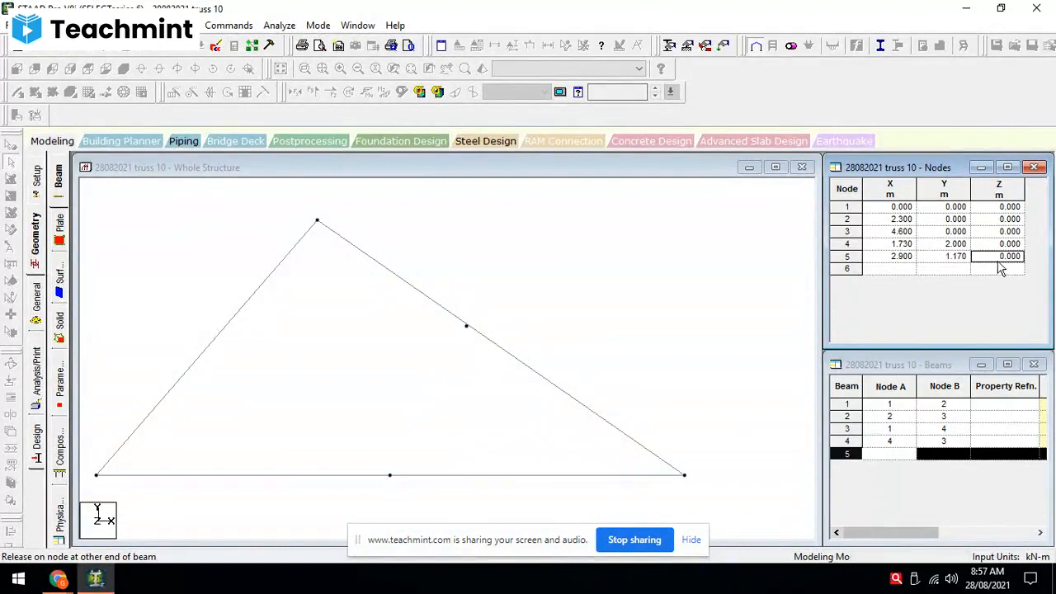
click(972, 260)
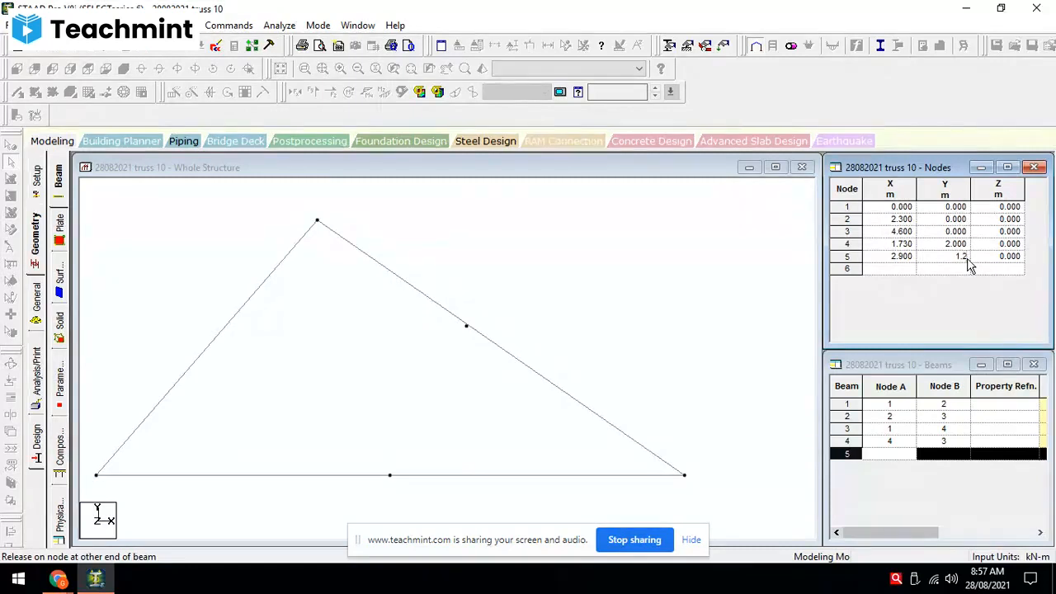
click(1003, 260)
click(959, 259)
click(940, 269)
click(964, 257)
drag(962, 257, 969, 264)
click(947, 270)
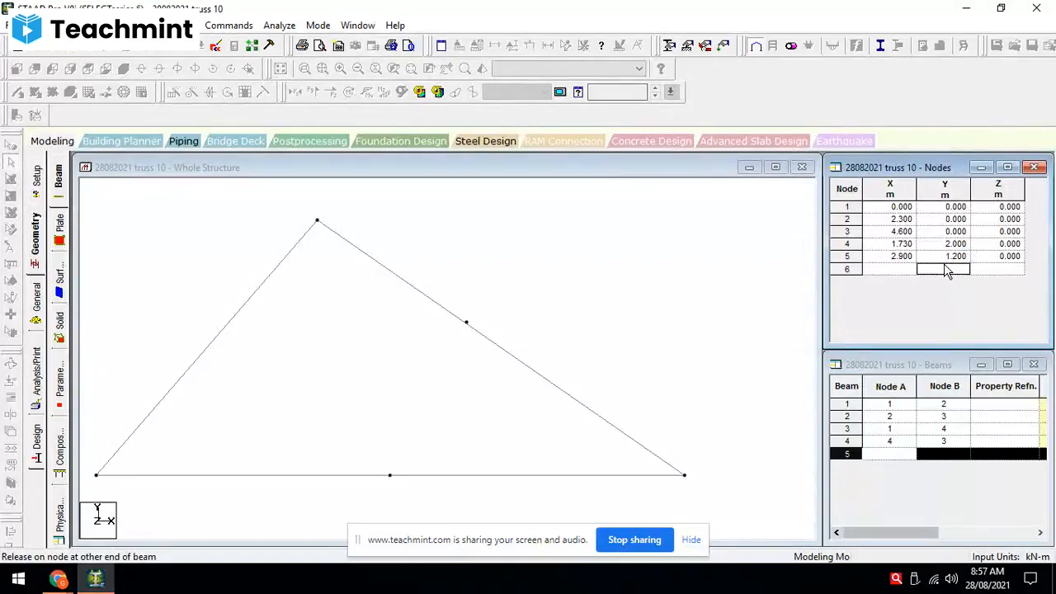
click(961, 256)
key(Up)
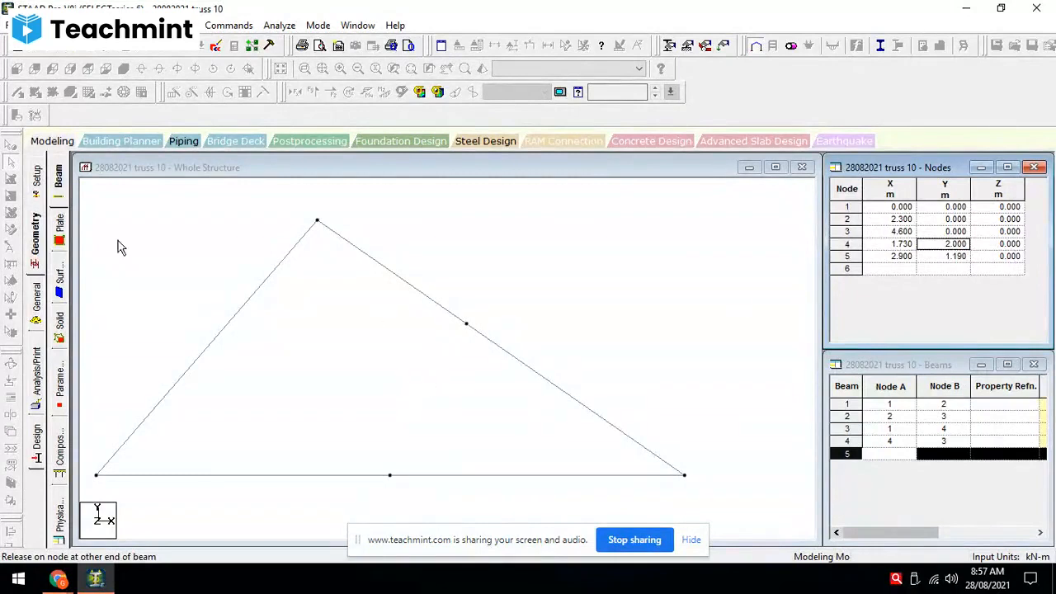
Step: Add a beam connecting node 2 at the middle of the base to node 5 on the sloping member
click(207, 236)
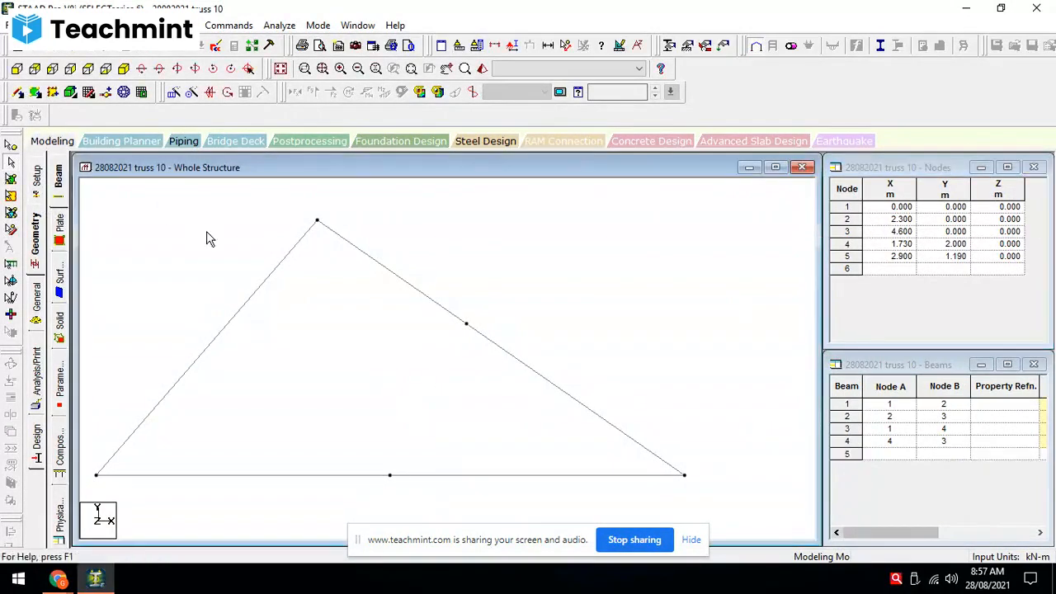
click(31, 94)
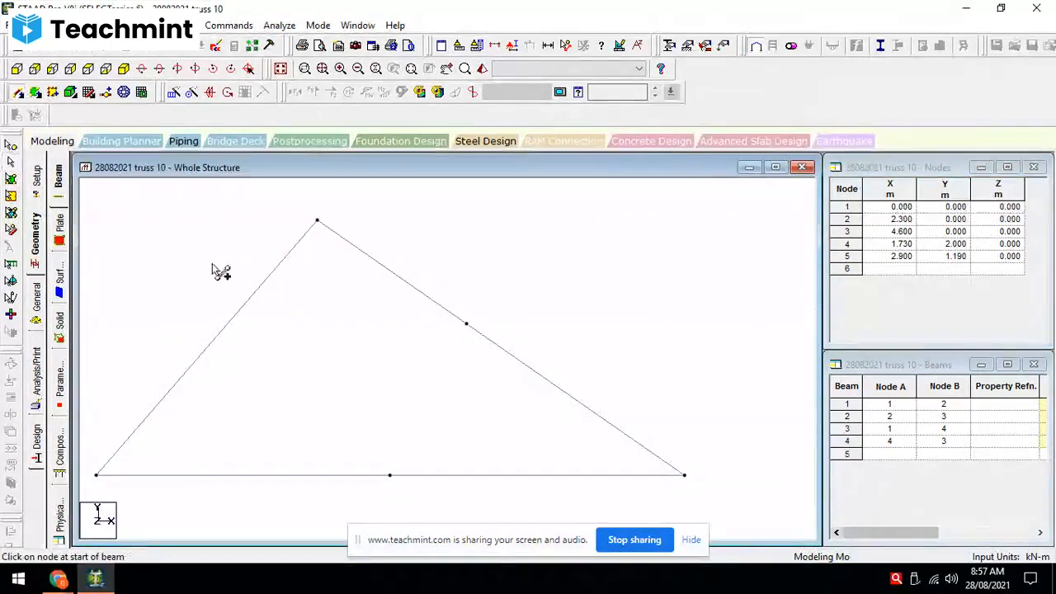
click(391, 476)
click(467, 325)
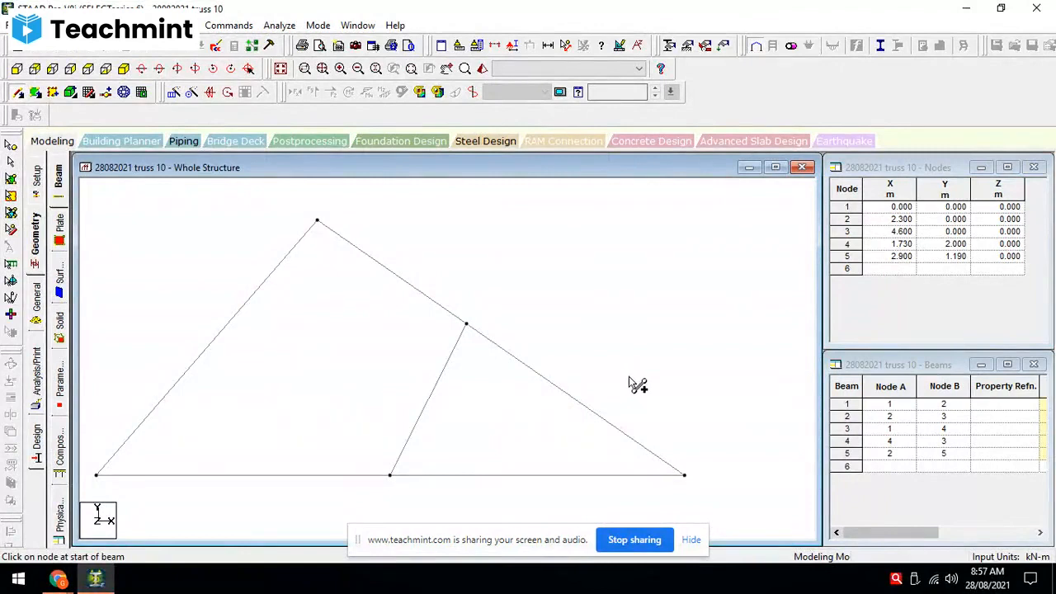
Step: Consult the truss figure in Chrome, return to STAAD.Pro and add a beam from apex node 4 to node 2
click(58, 579)
click(82, 518)
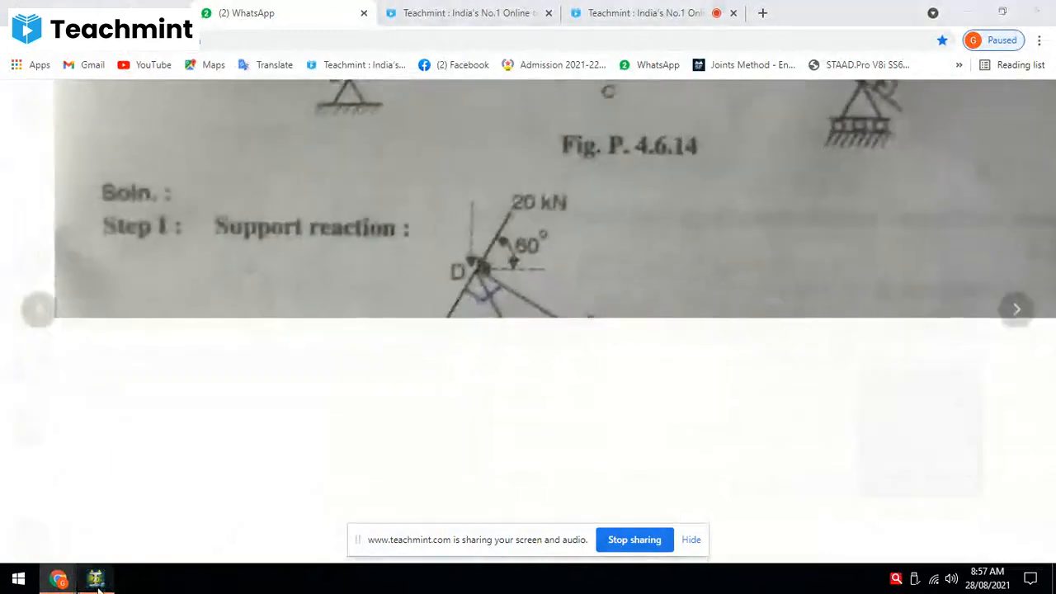
click(95, 578)
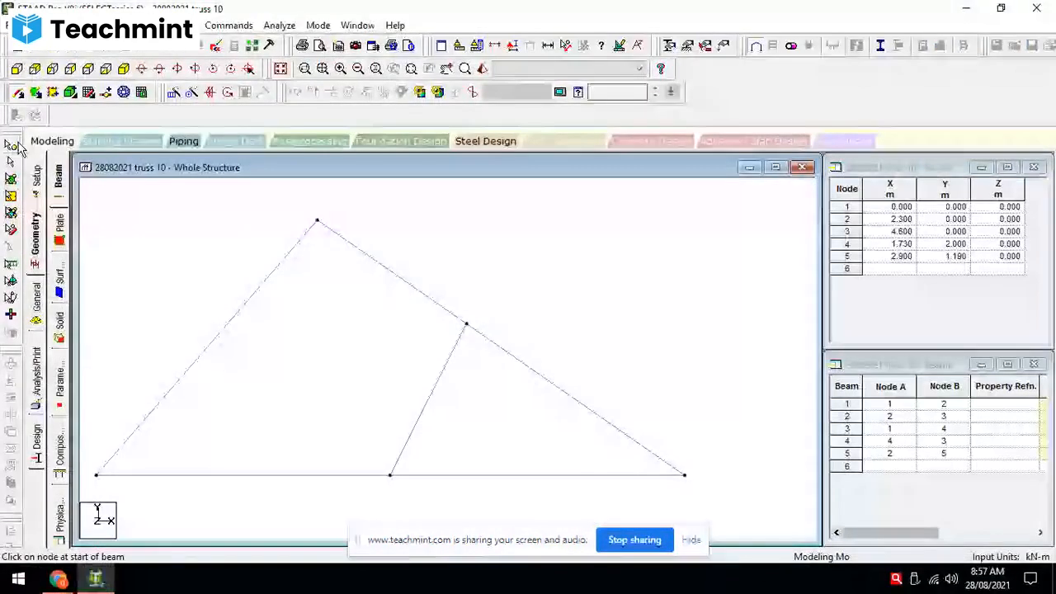
mouse_move(316, 221)
mouse_down()
mouse_move(373, 452)
mouse_move(389, 475)
mouse_up()
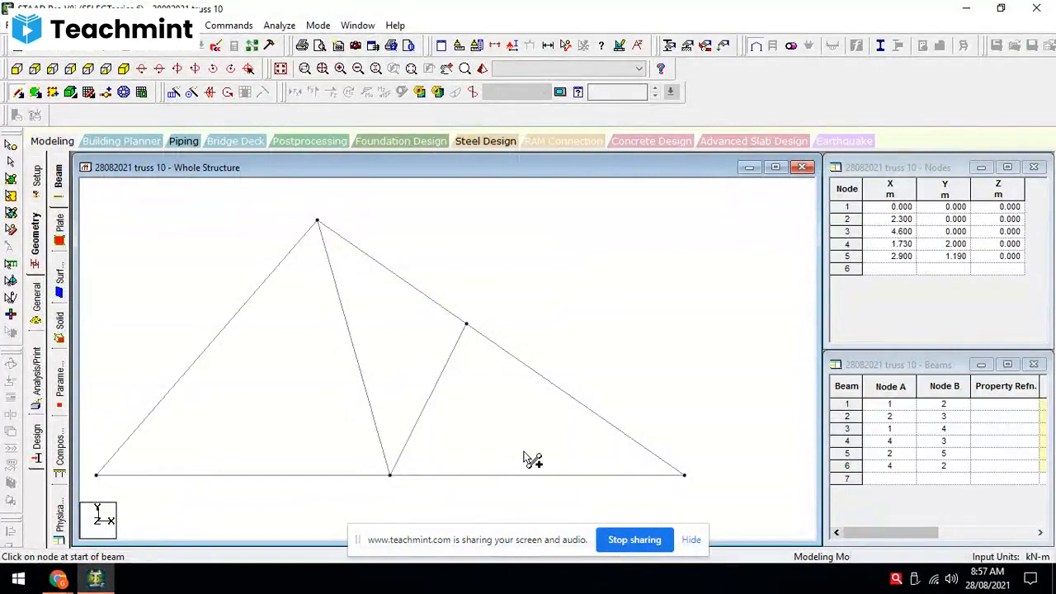
Step: Compare the truss model with the problem's Fig. P. 4.6.14 in Chrome and check the Teachmint class page
mouse_move(57, 578)
click(80, 520)
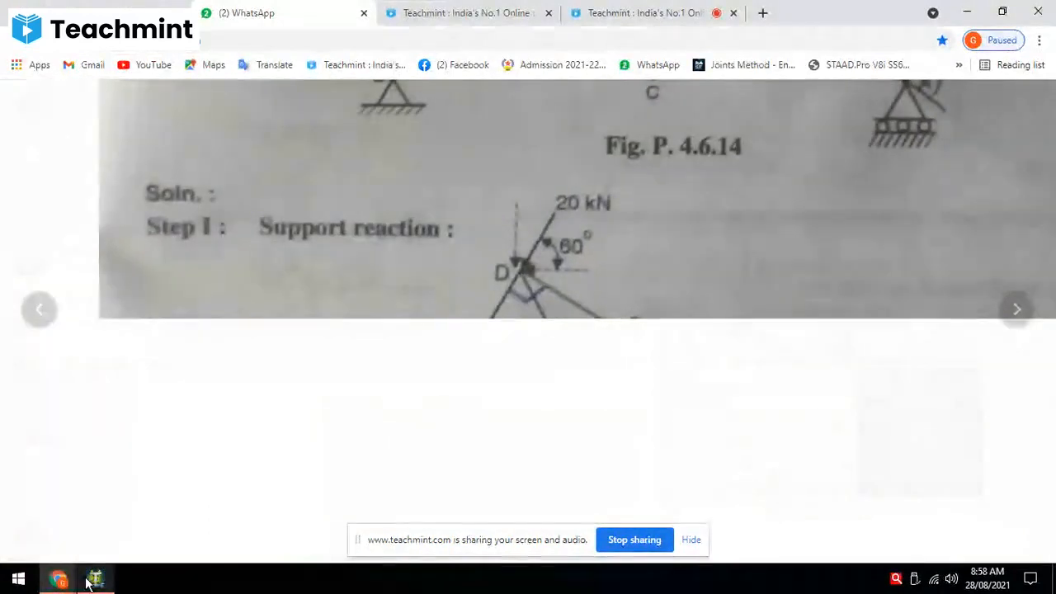
click(91, 582)
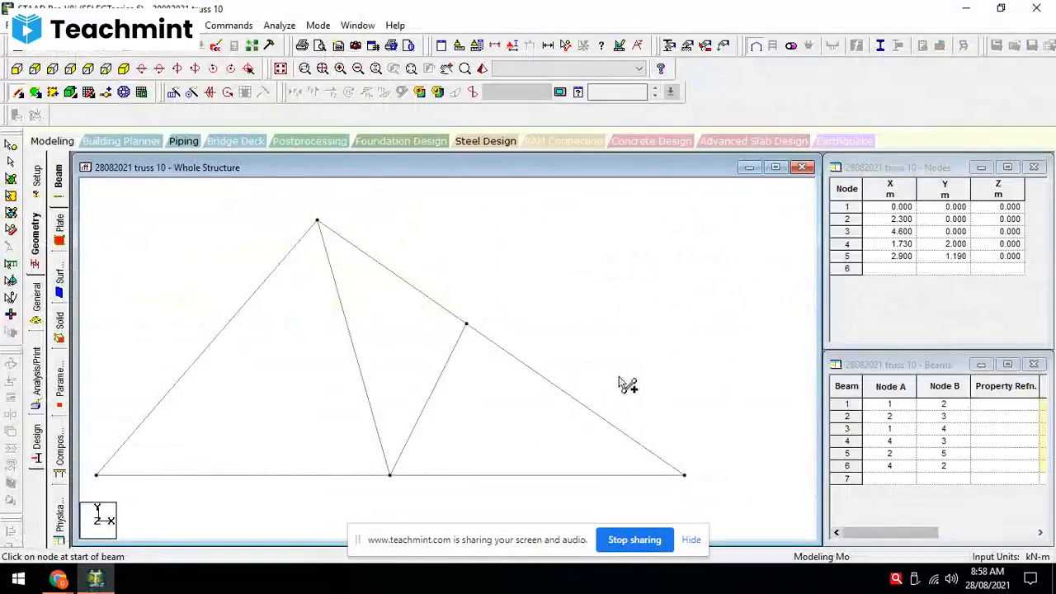
scroll(627, 381, down, 4)
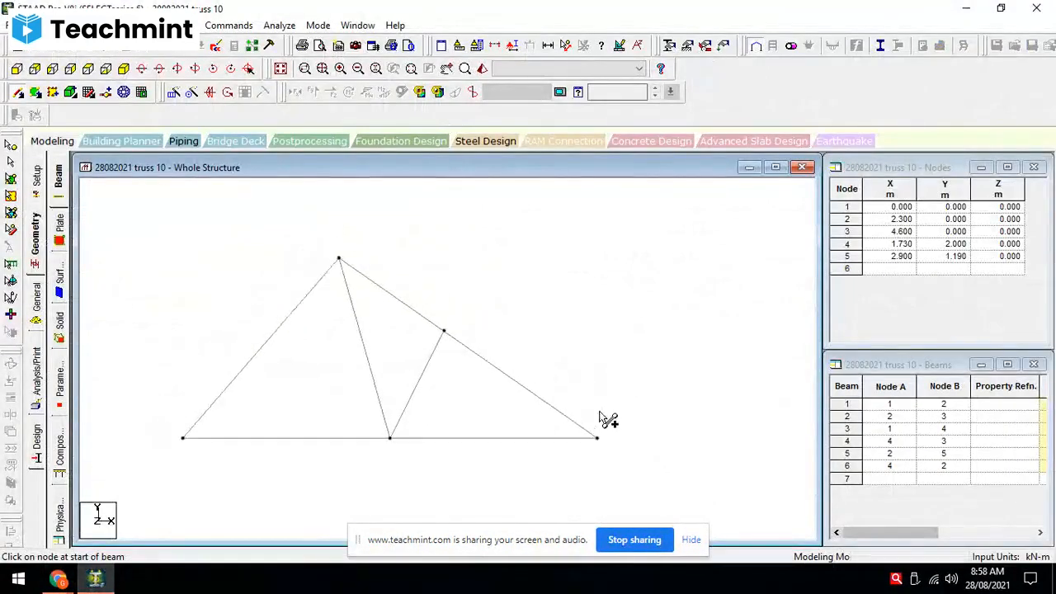
scroll(570, 391, up, 5)
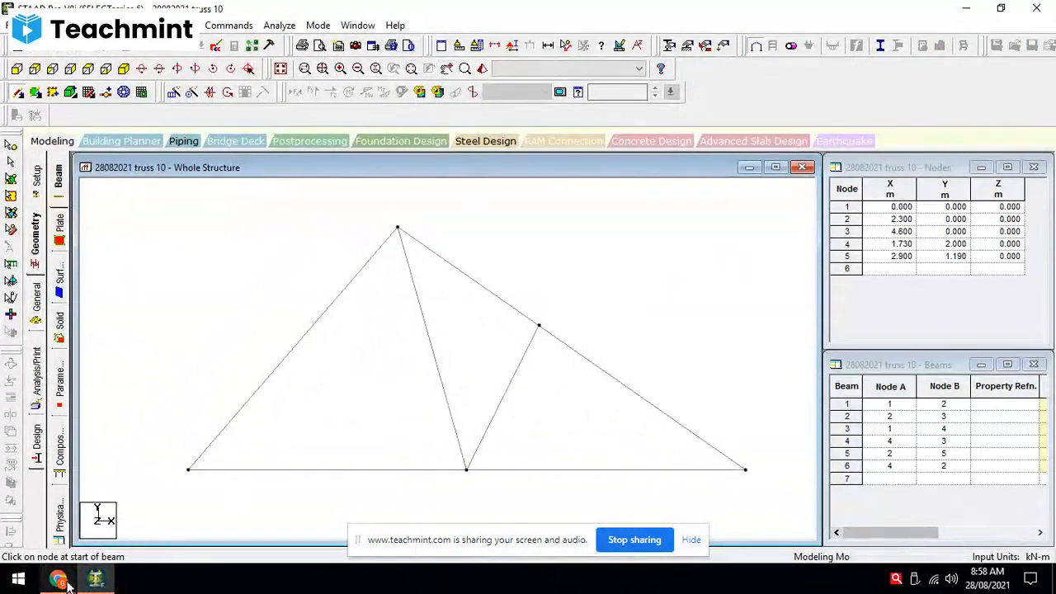
mouse_move(58, 580)
click(75, 528)
click(564, 292)
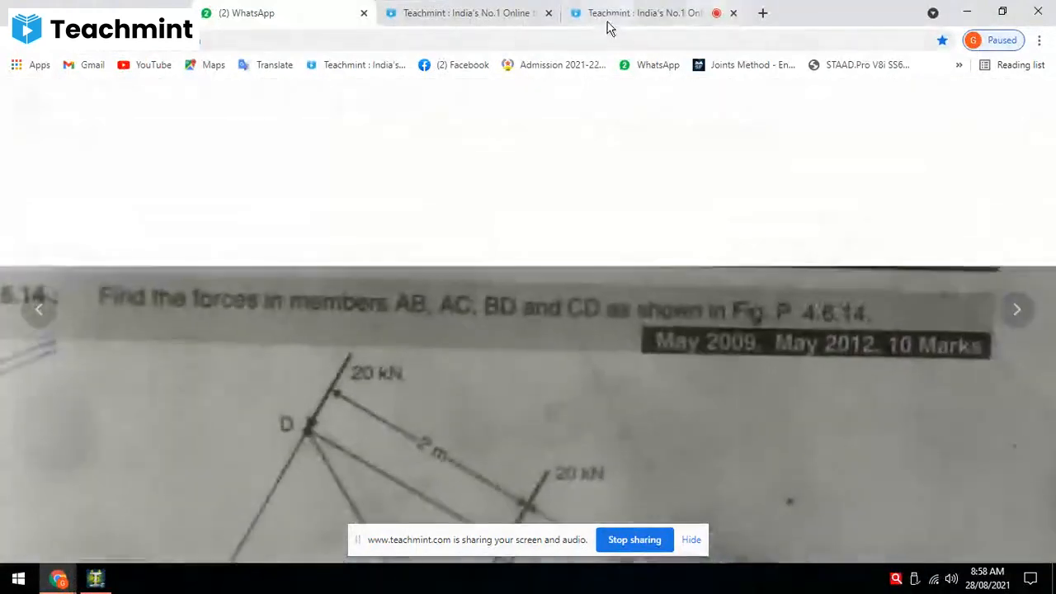
click(606, 14)
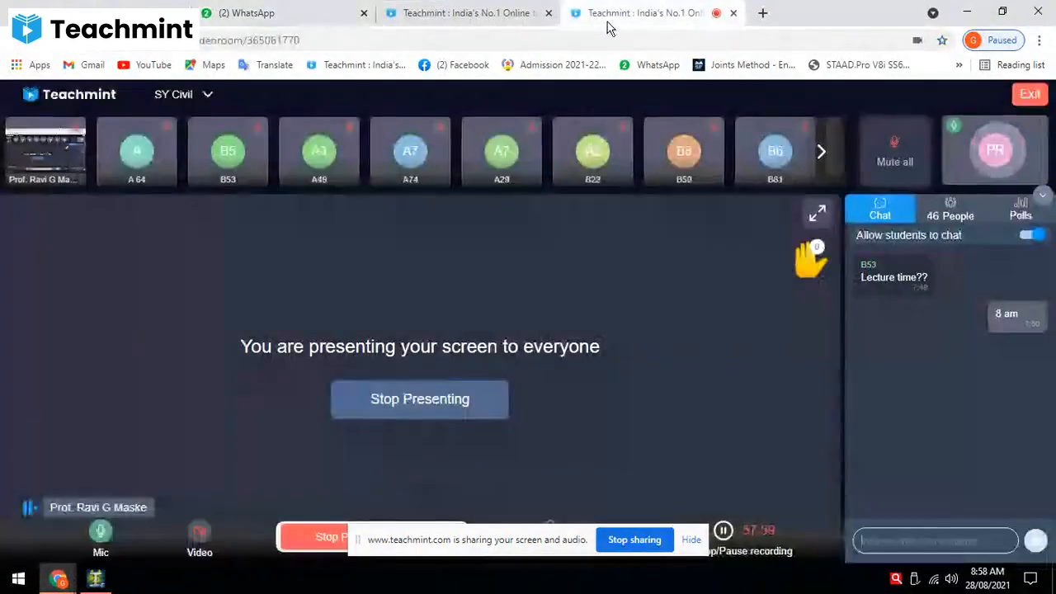
click(105, 580)
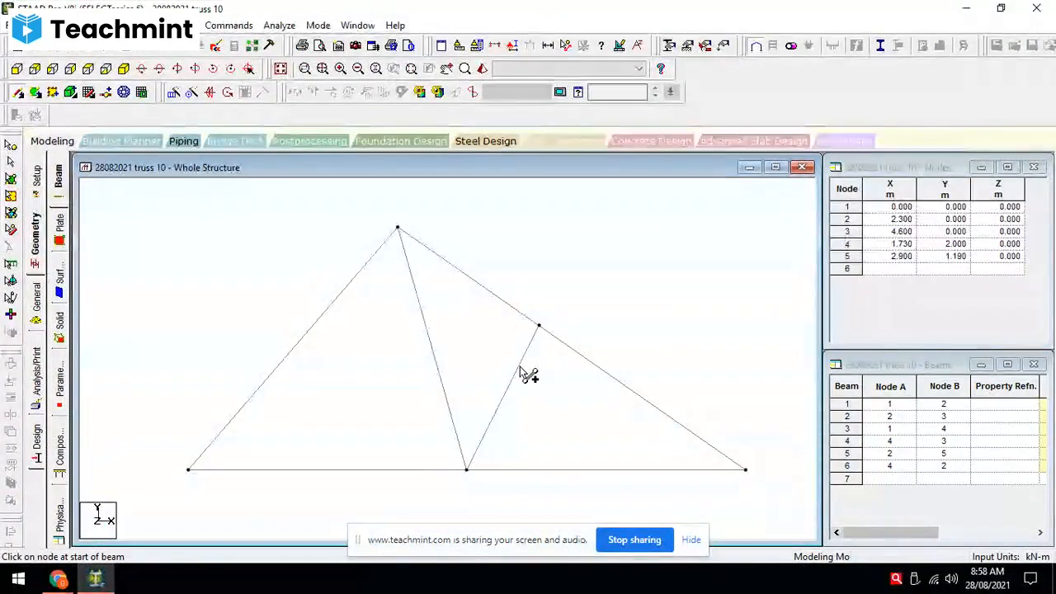
click(58, 580)
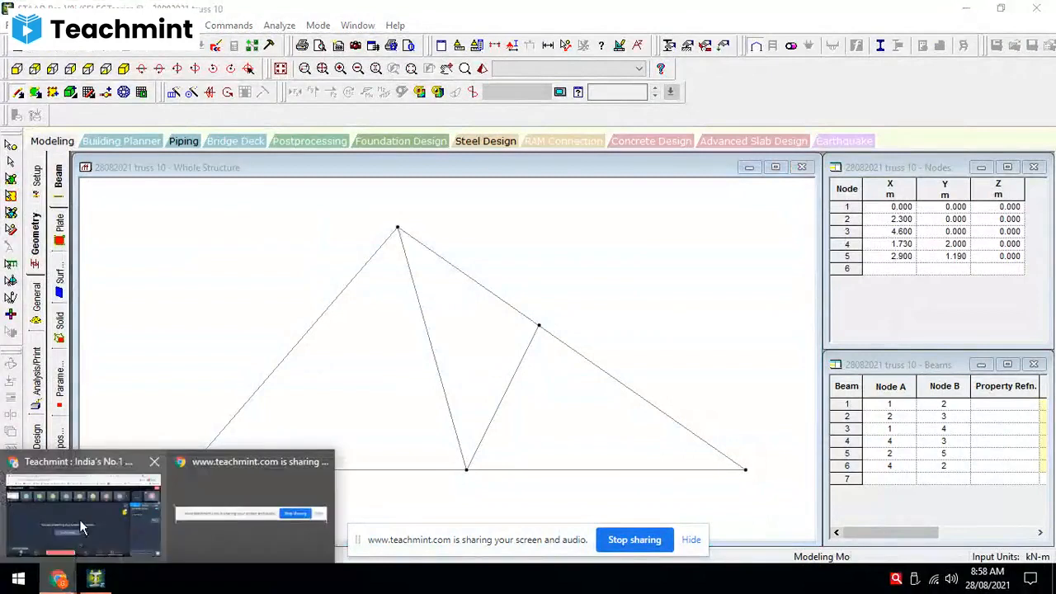
click(91, 524)
click(299, 13)
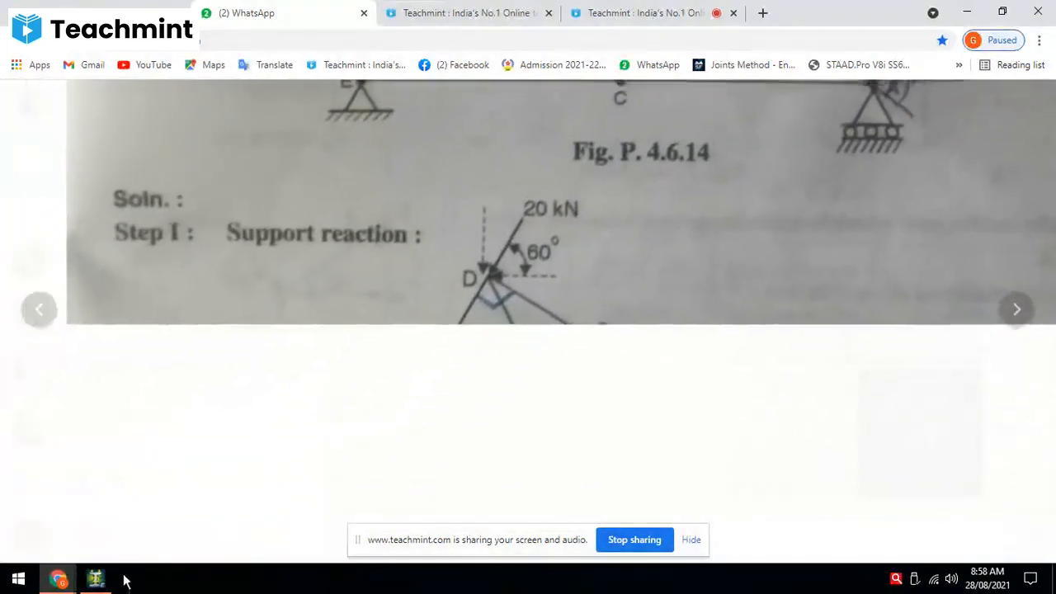
Step: Switch back to STAAD.Pro and let Auto Save save the truss file
click(106, 580)
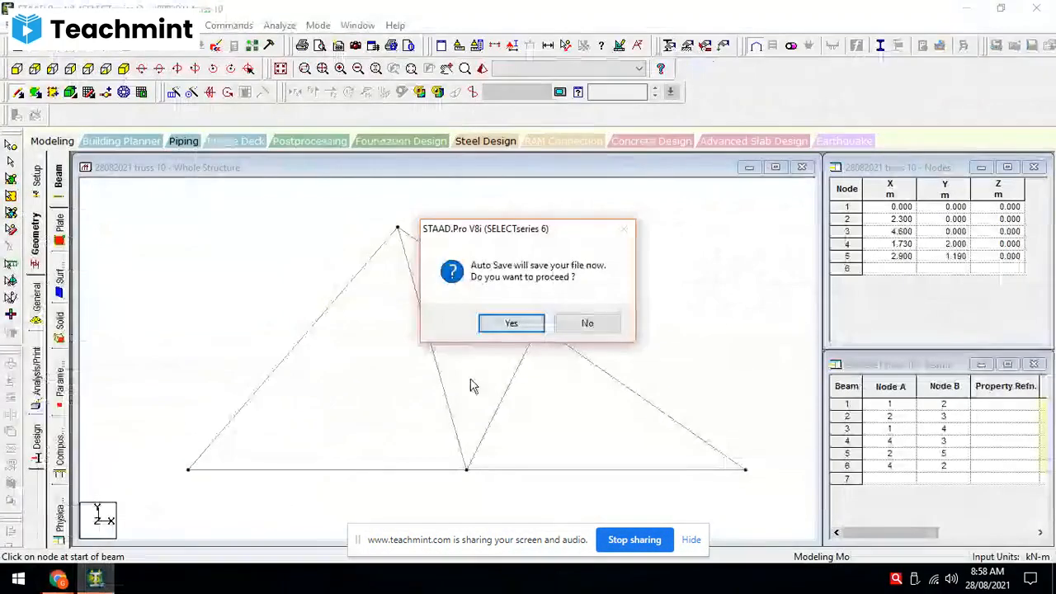
click(512, 322)
click(437, 306)
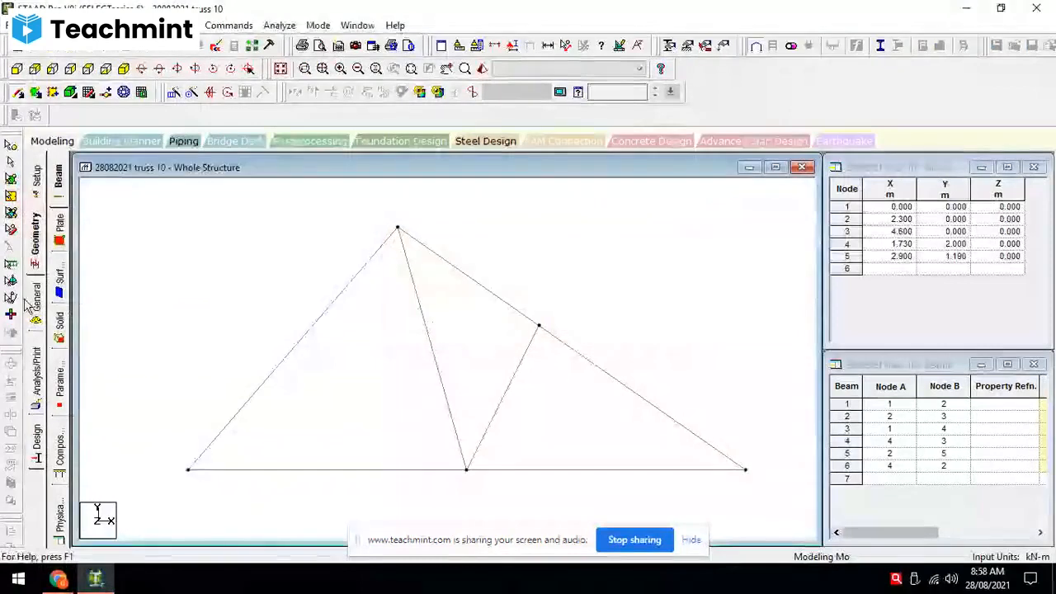
Step: Assign the STEEL material to all truss members using the Assign To View method
click(35, 305)
click(58, 449)
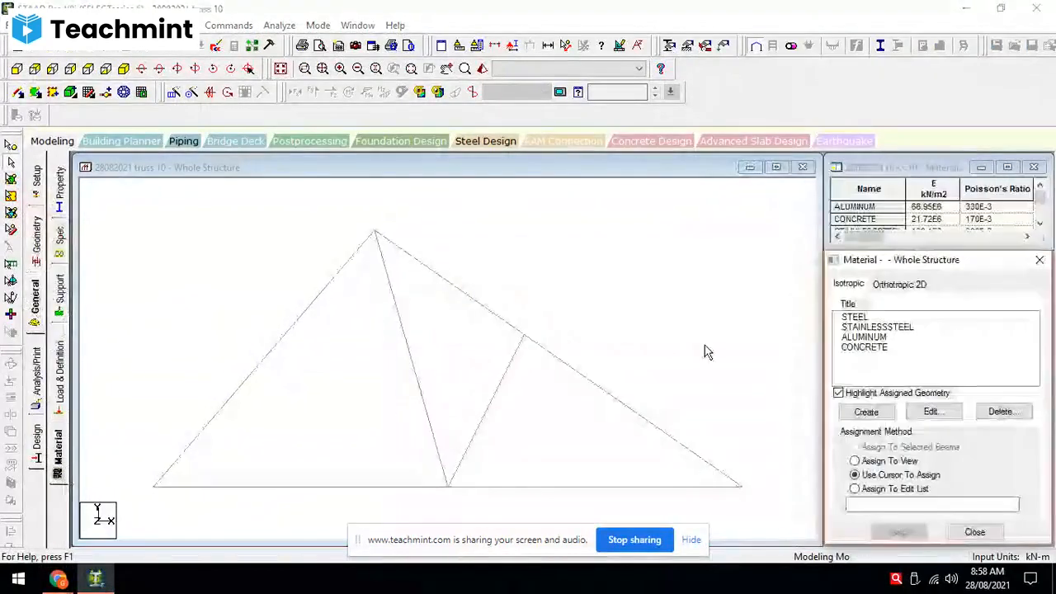
click(854, 320)
click(889, 461)
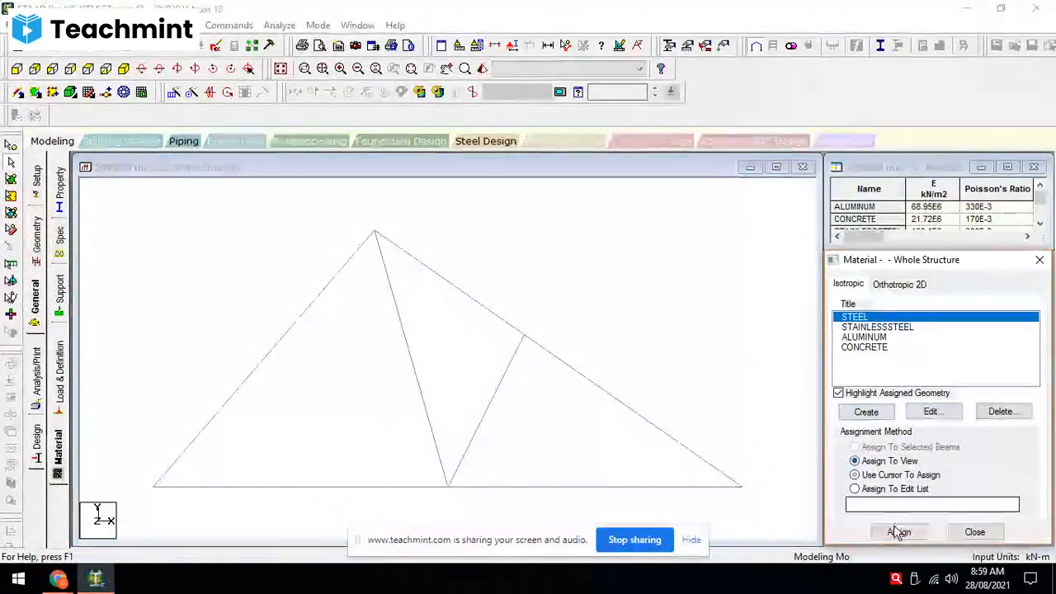
click(898, 531)
click(927, 439)
click(855, 474)
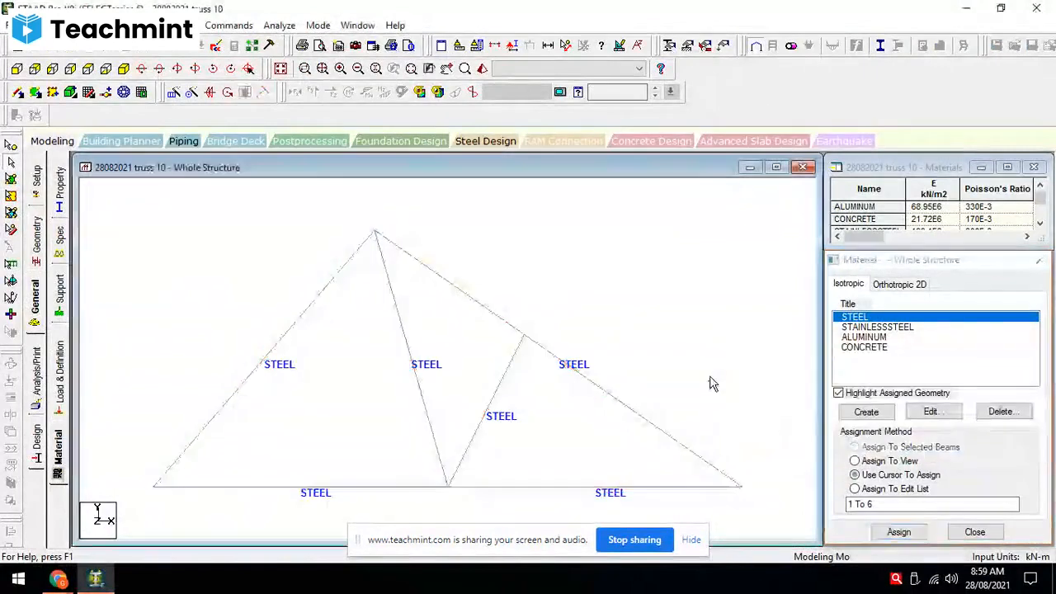
Step: Add the Indian steel angle ISA65x50x6 from the section database as a single-section property with STEEL material
click(56, 202)
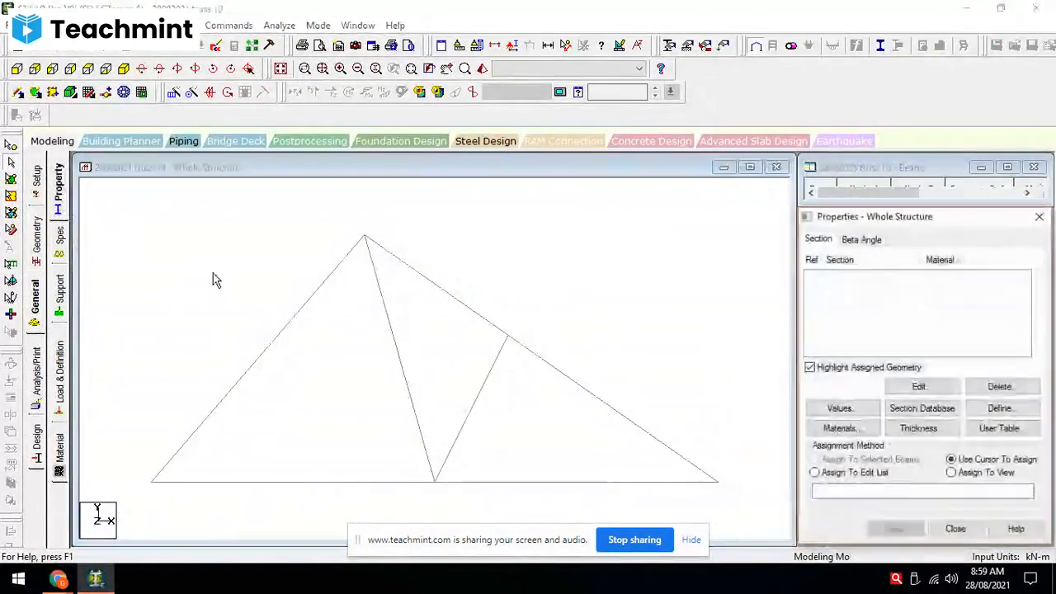
click(921, 409)
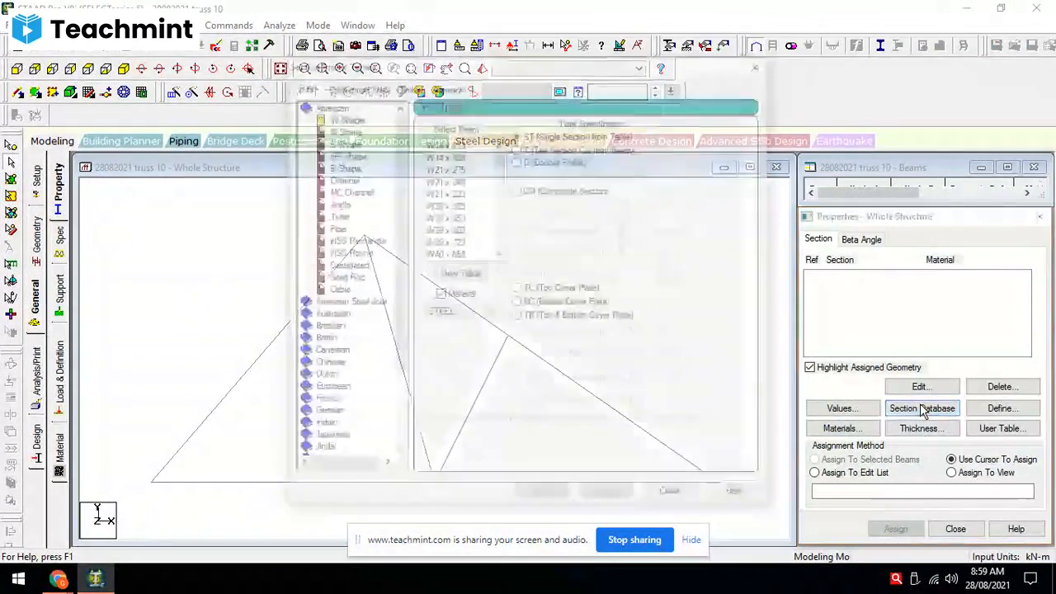
scroll(342, 247, down, 5)
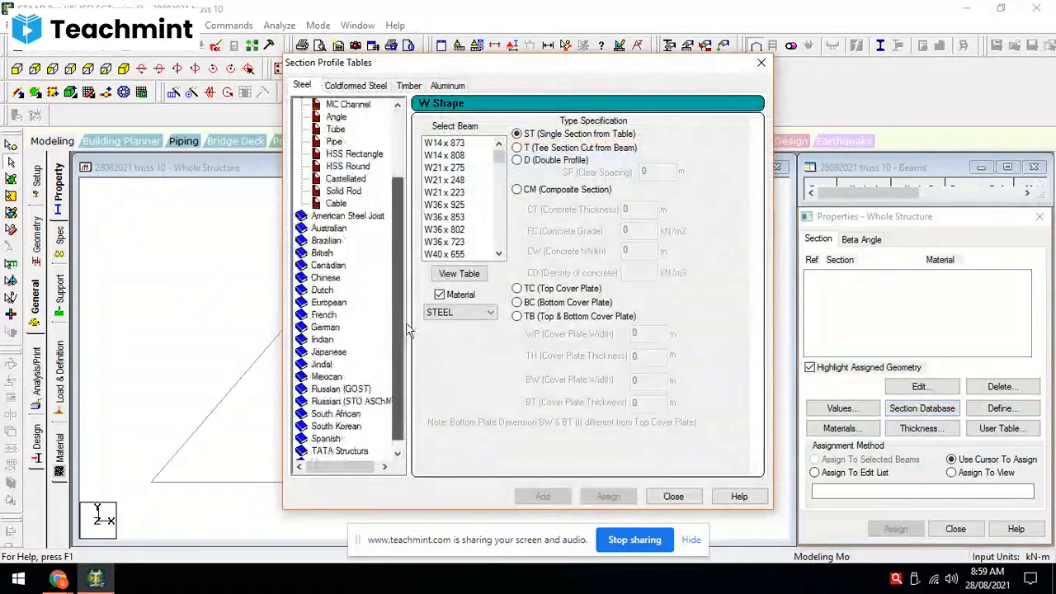
double_click(322, 335)
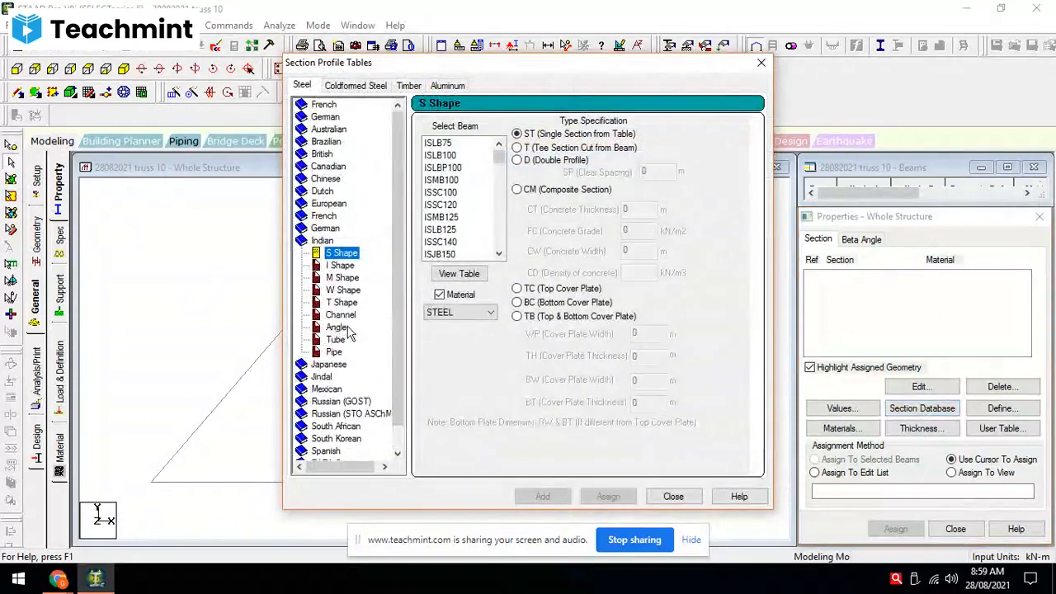
click(336, 328)
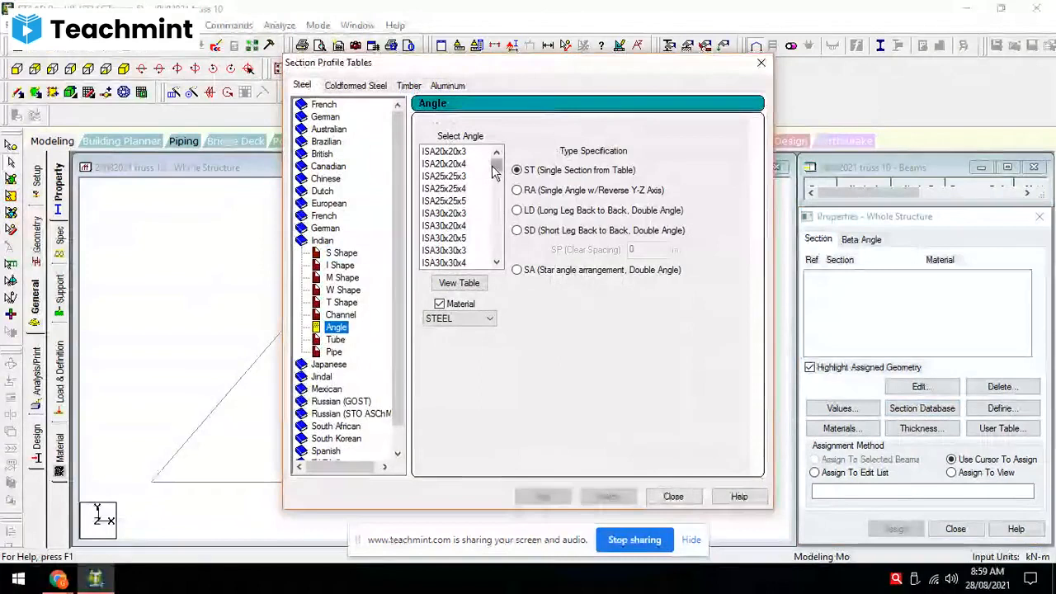
drag(497, 163, 500, 195)
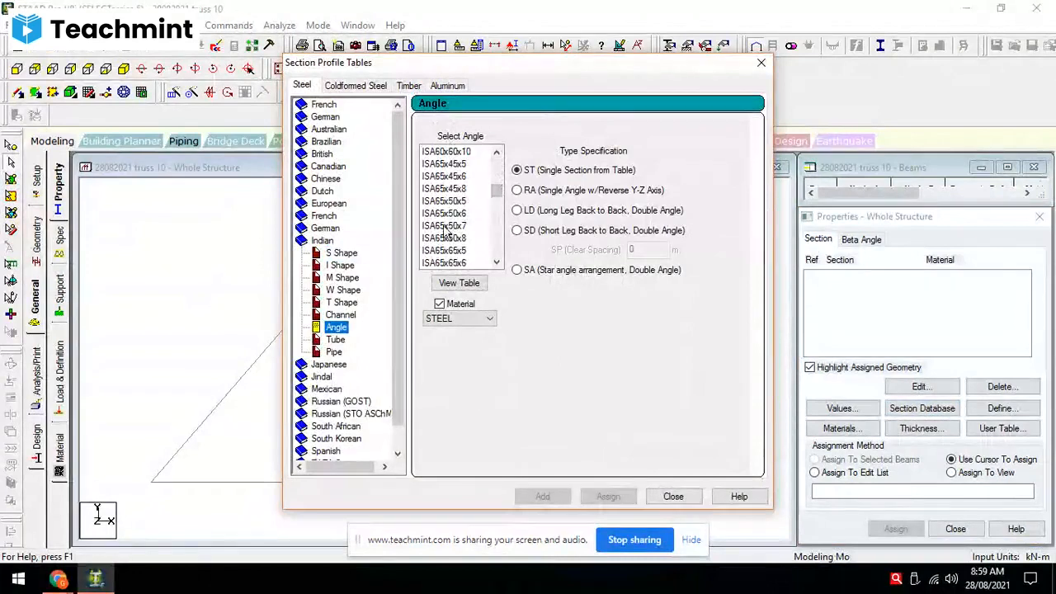
click(446, 215)
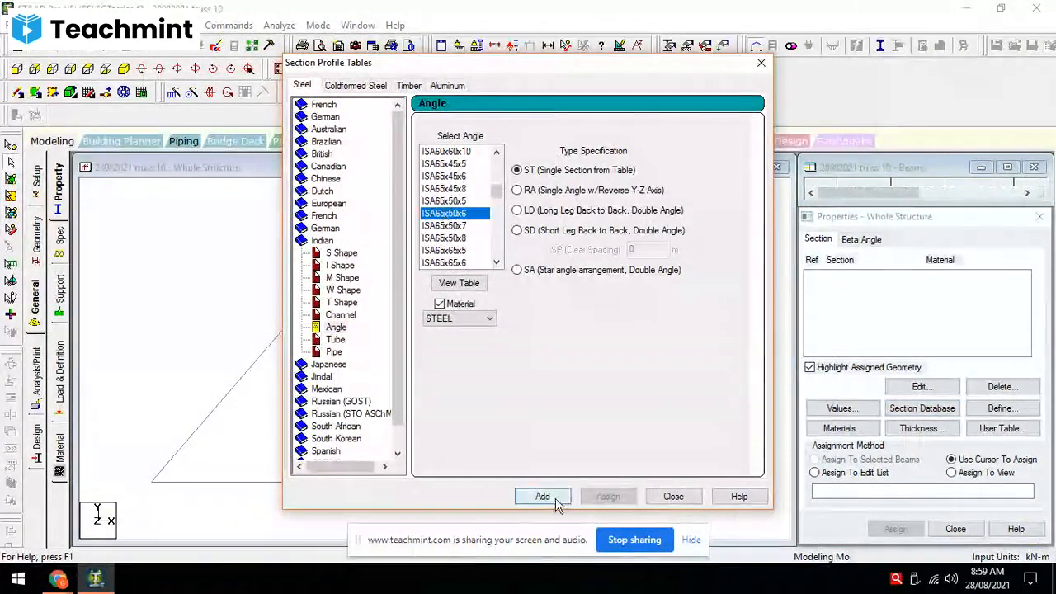
click(542, 496)
click(673, 496)
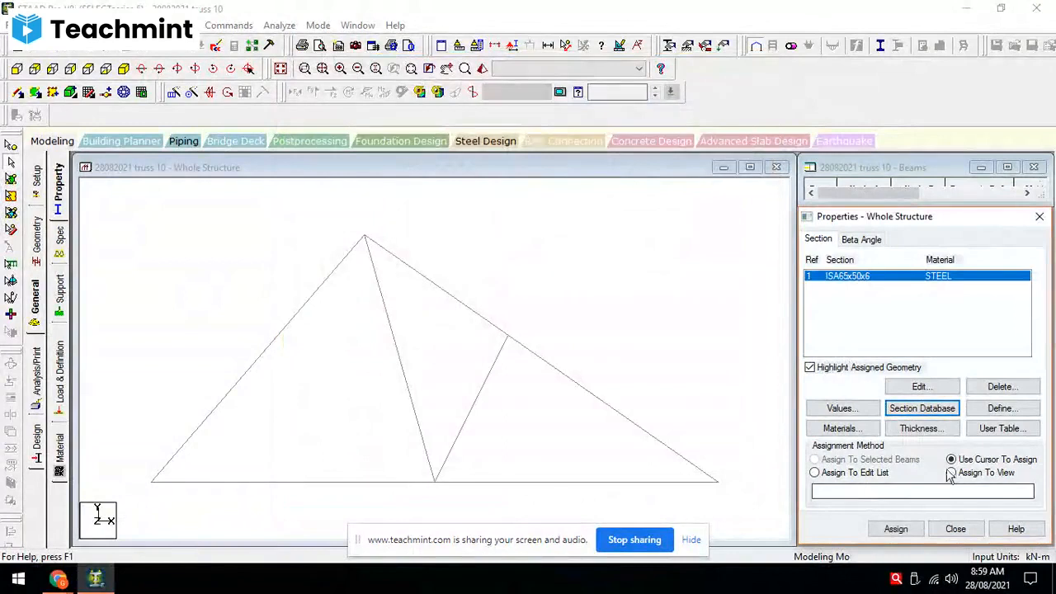
Step: Assign the ISA65x50x6 section to all truss members using the Assign To View method
click(975, 475)
click(896, 529)
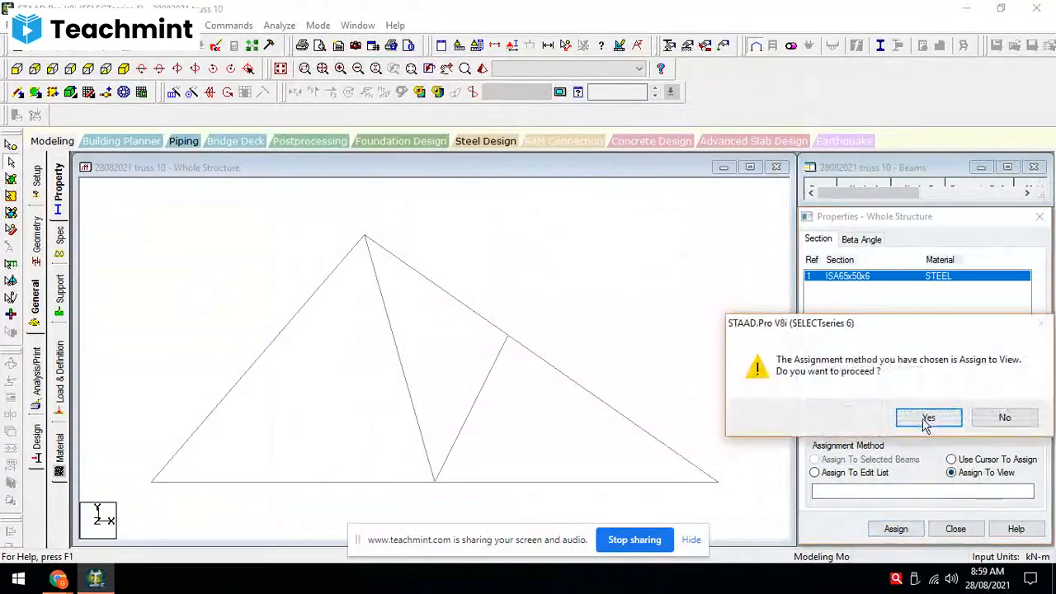
click(926, 415)
click(708, 387)
scroll(650, 377, down, 4)
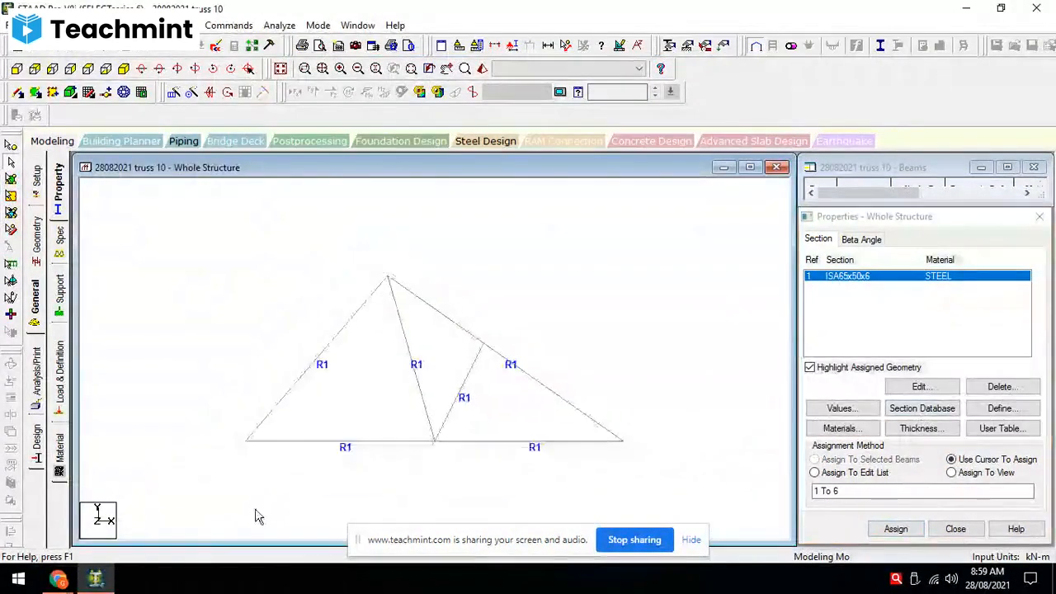
Step: Check the support types in the Fig. P. 4.6.14 photo and create a pinned support definition in STAAD.Pro
mouse_move(66, 580)
click(58, 546)
scroll(66, 523, up, 2)
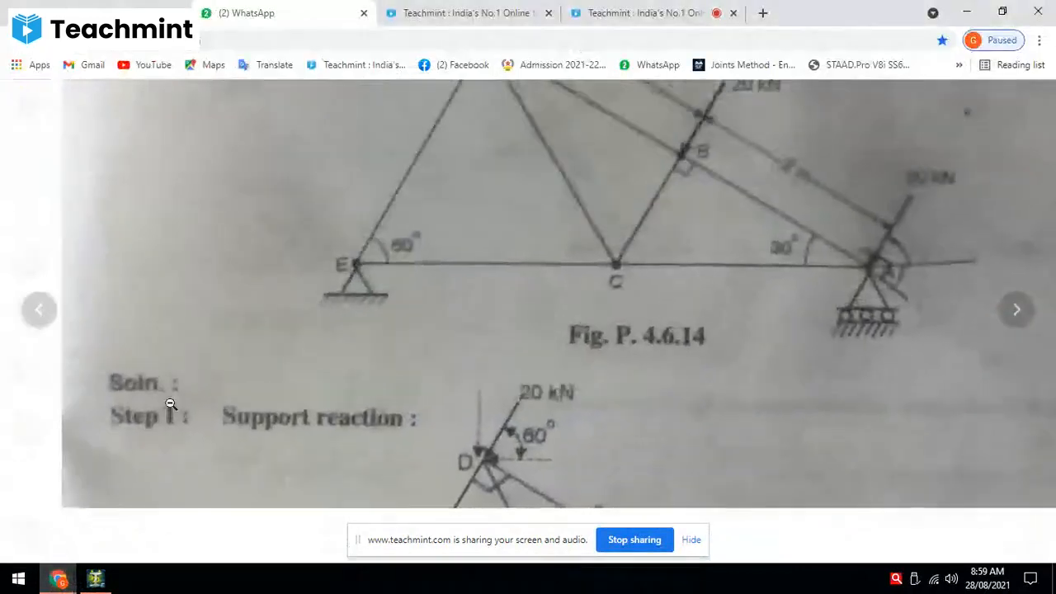
scroll(66, 523, down, 2)
click(96, 578)
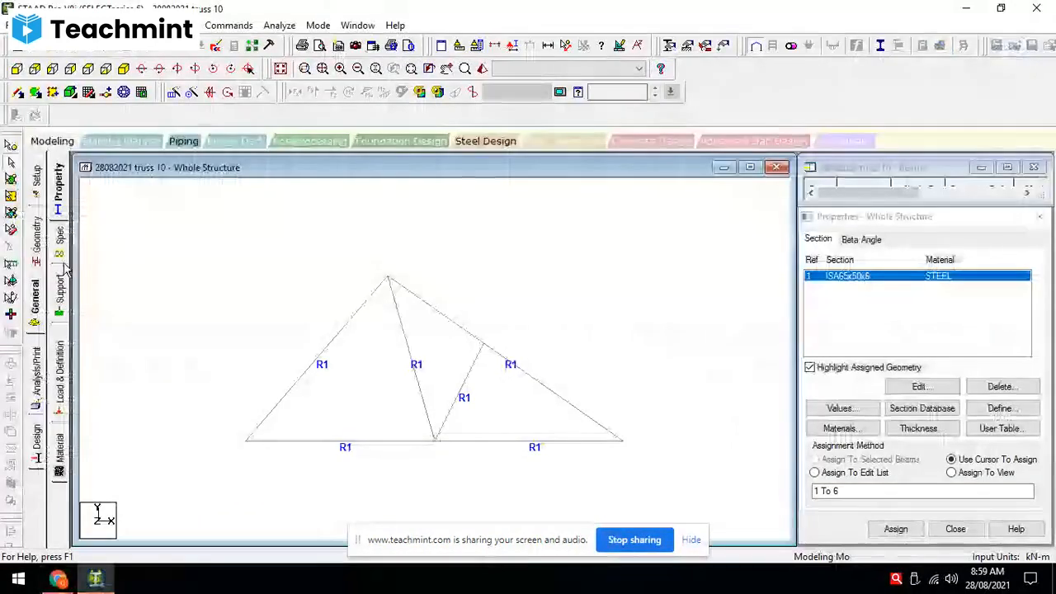
click(59, 293)
click(937, 416)
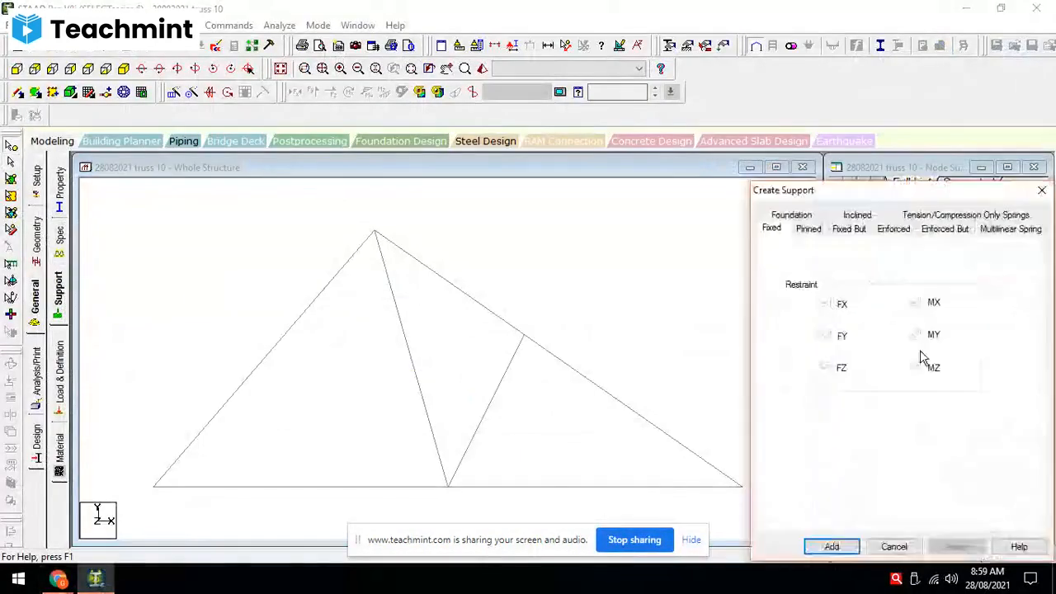
click(818, 231)
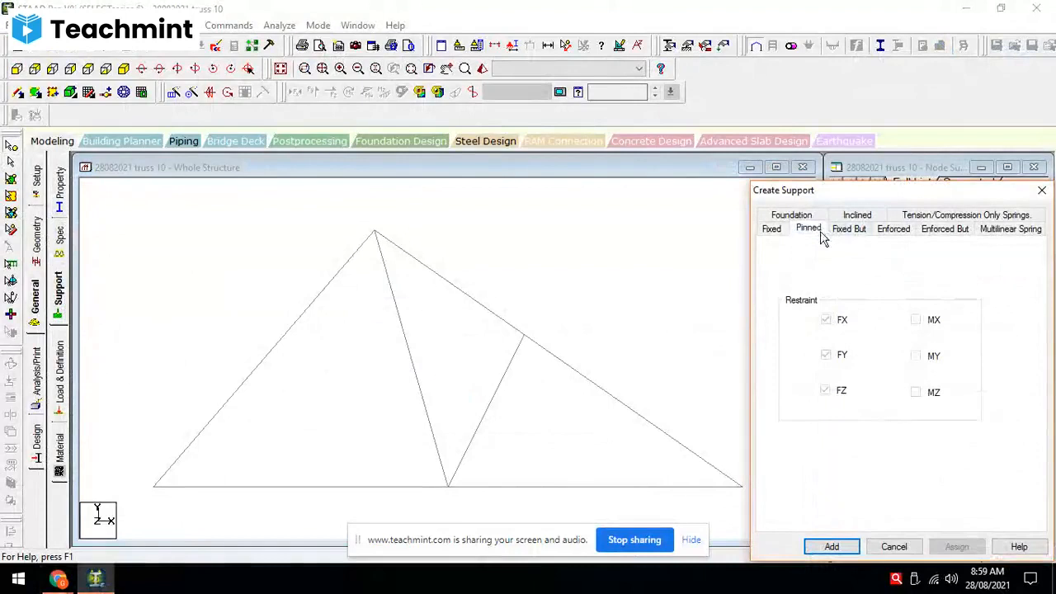
click(835, 548)
Step: Create a Fixed But support definition with FX, FZ, MX, MY and MZ released, keeping FY restrained
click(947, 417)
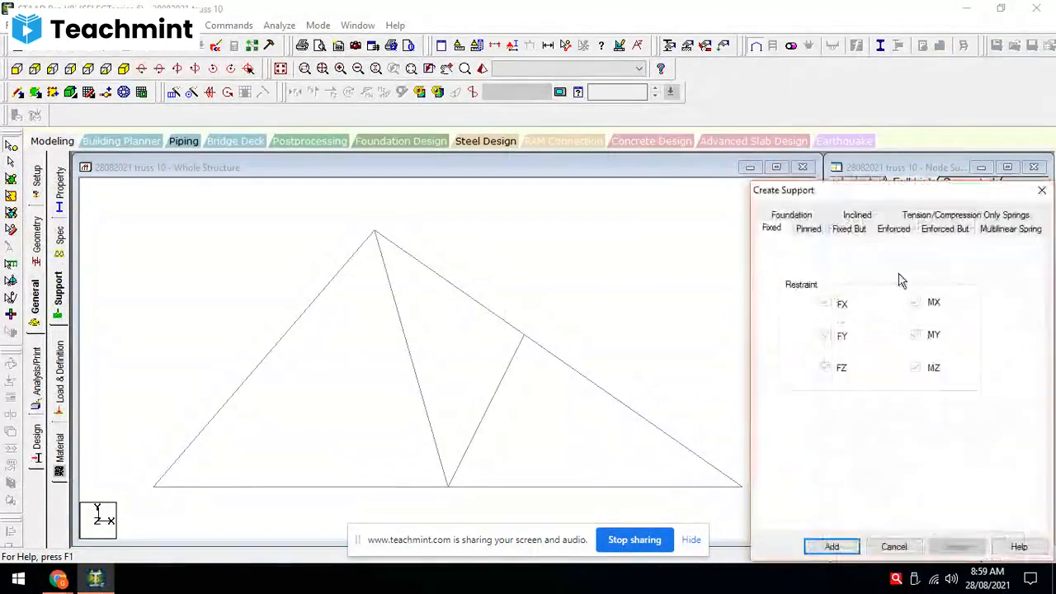
click(849, 229)
click(793, 283)
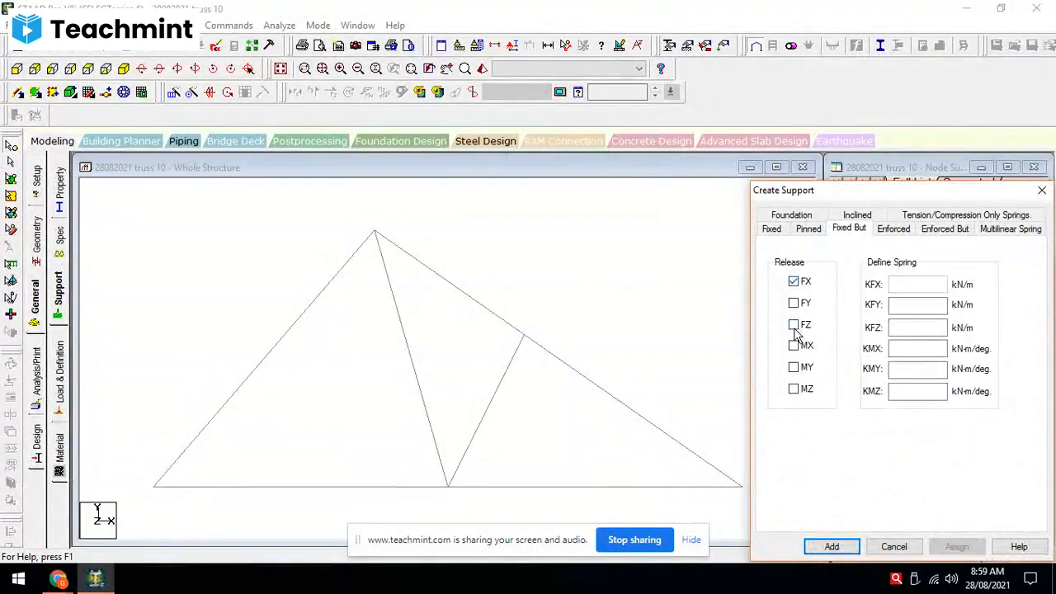
click(794, 346)
click(793, 368)
click(793, 389)
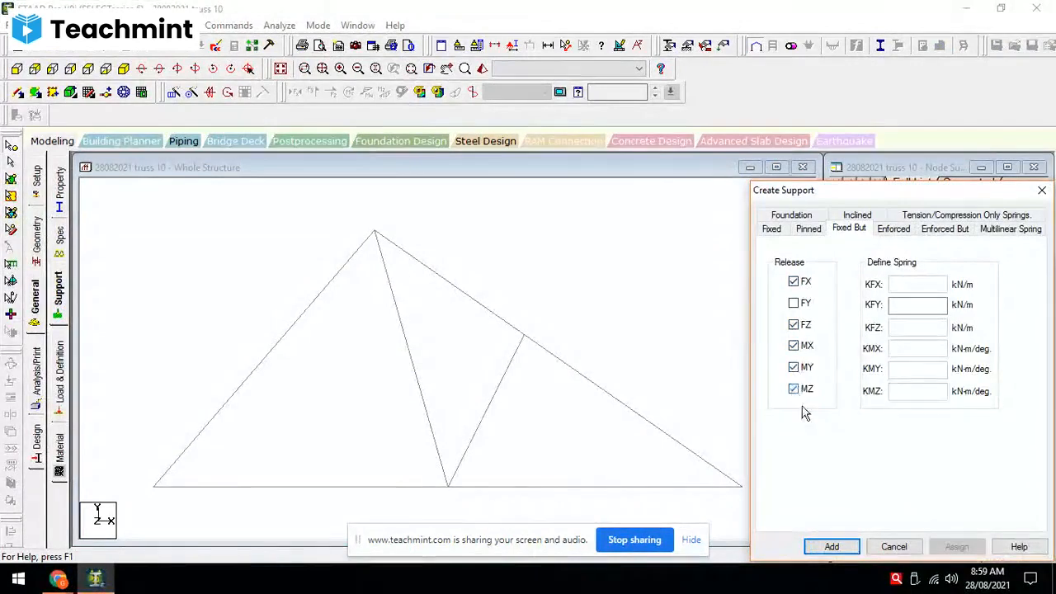
click(831, 551)
Step: Assign the pinned support, Support 2, to node 1 at the left end of the truss base
click(874, 321)
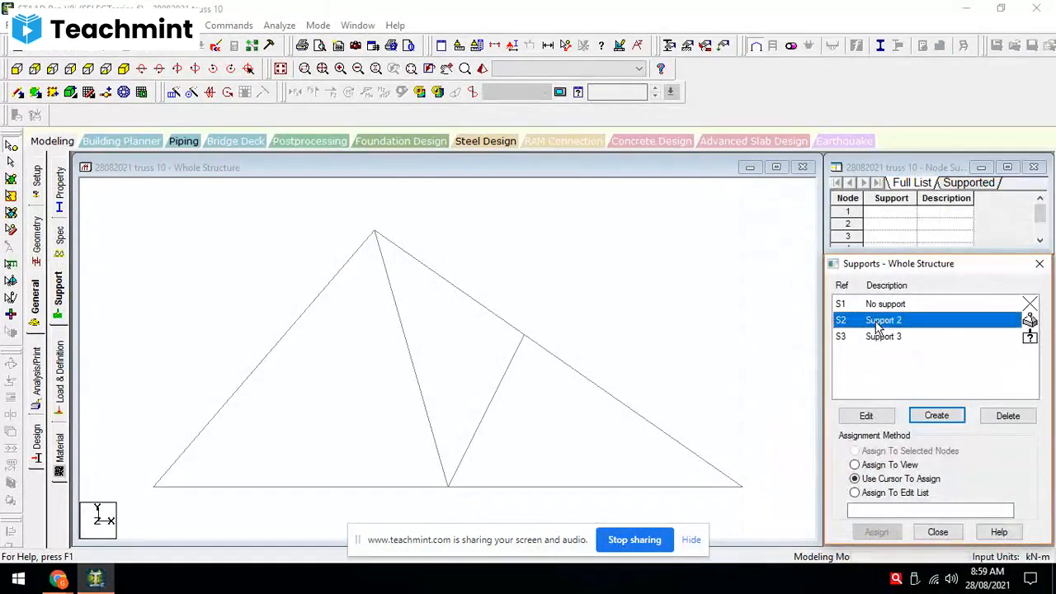
click(156, 491)
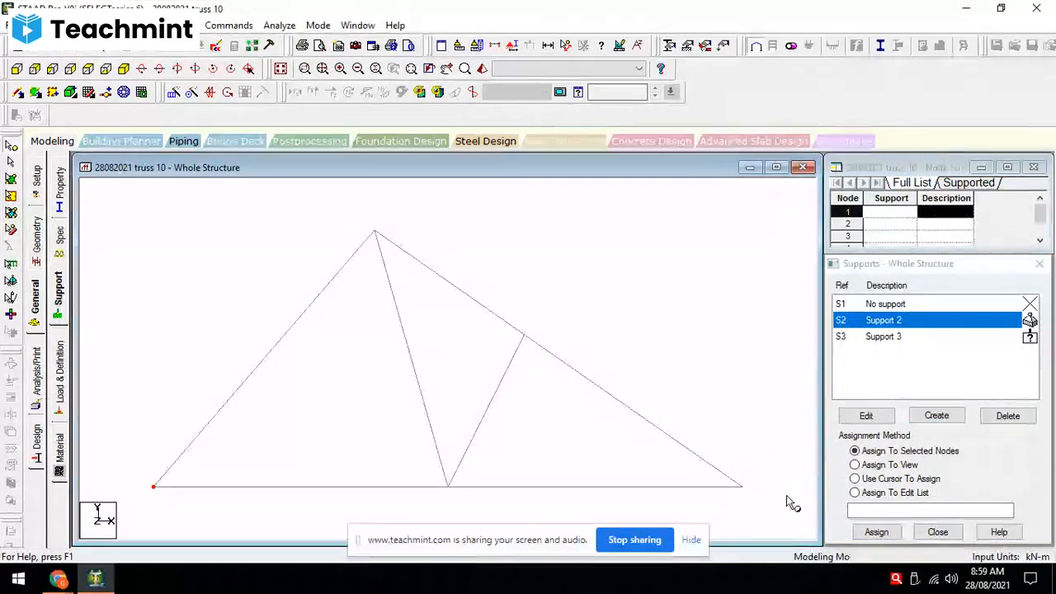
click(877, 533)
click(931, 440)
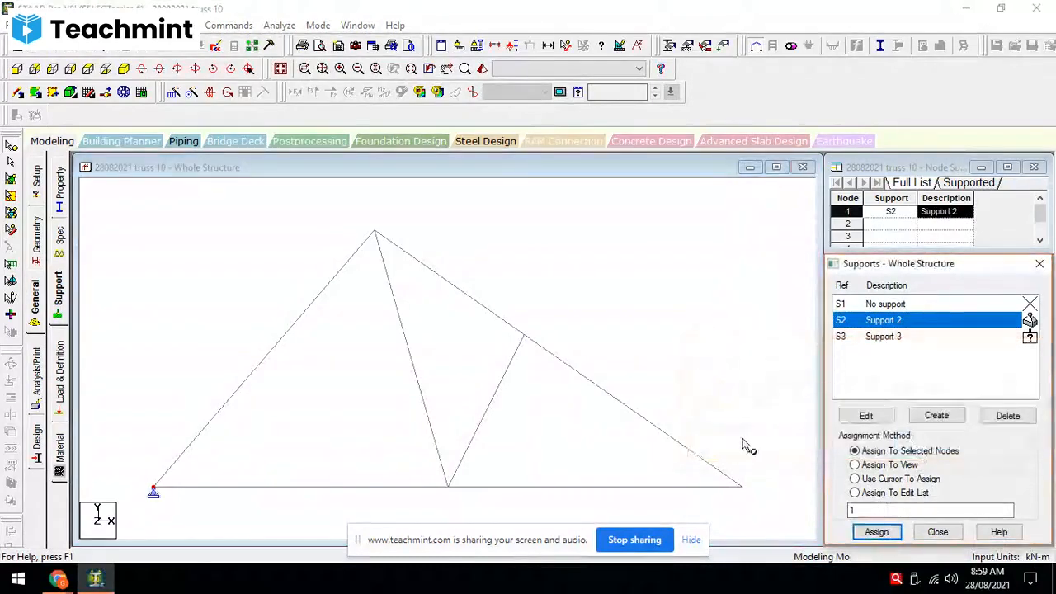
Step: Assign the Fixed But support, Support 3, to node 3 at the right end of the truss base
click(872, 338)
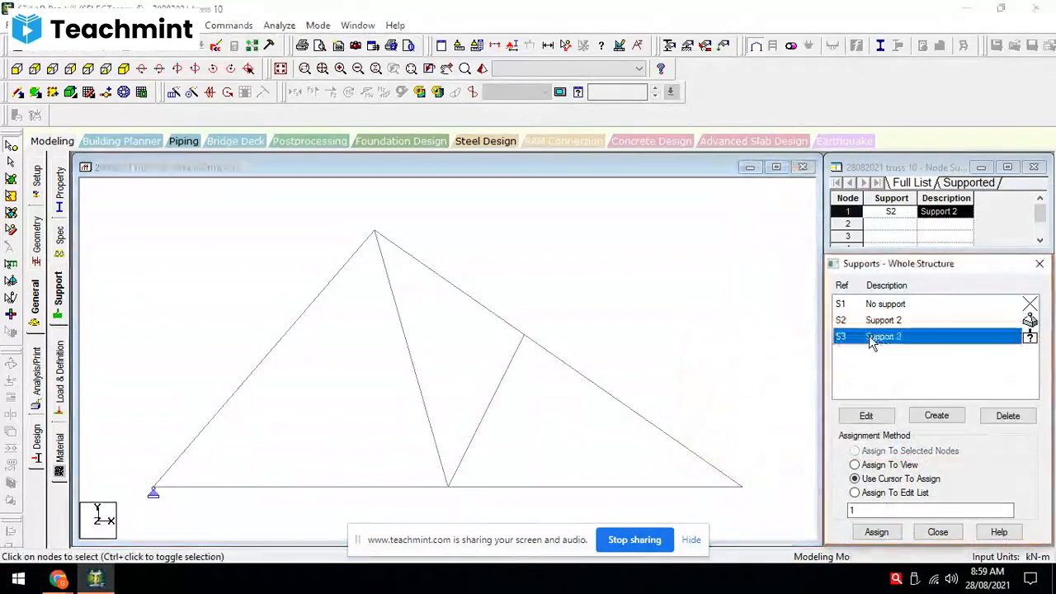
click(741, 489)
click(877, 532)
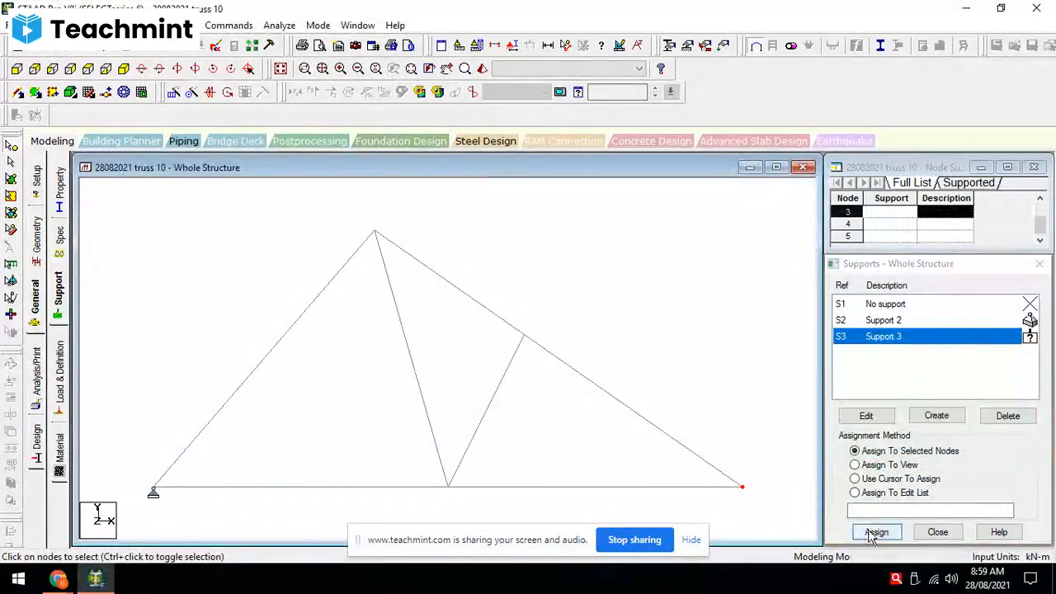
click(929, 440)
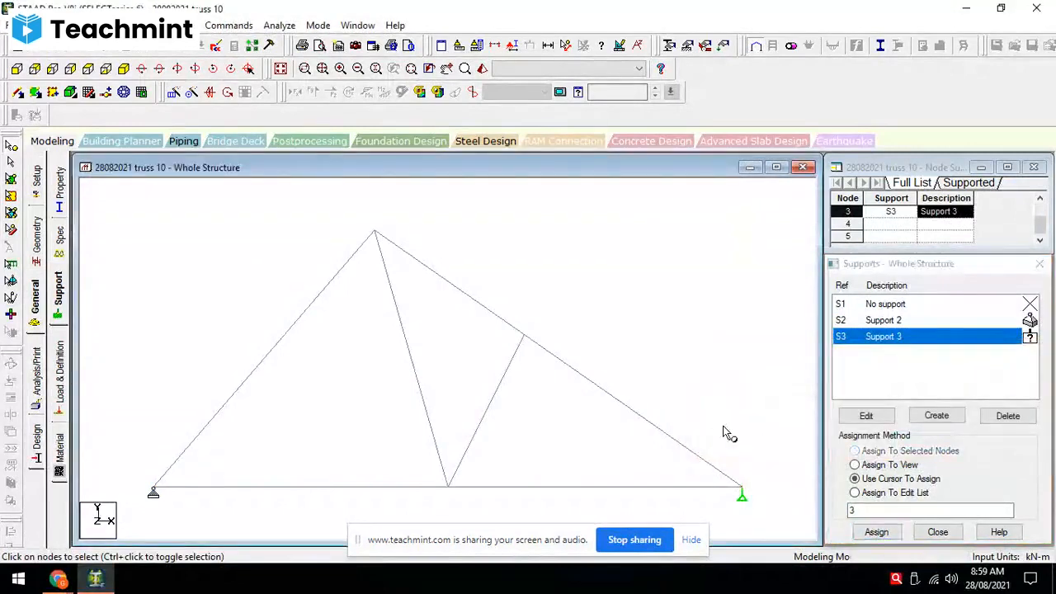
scroll(728, 433, down, 1)
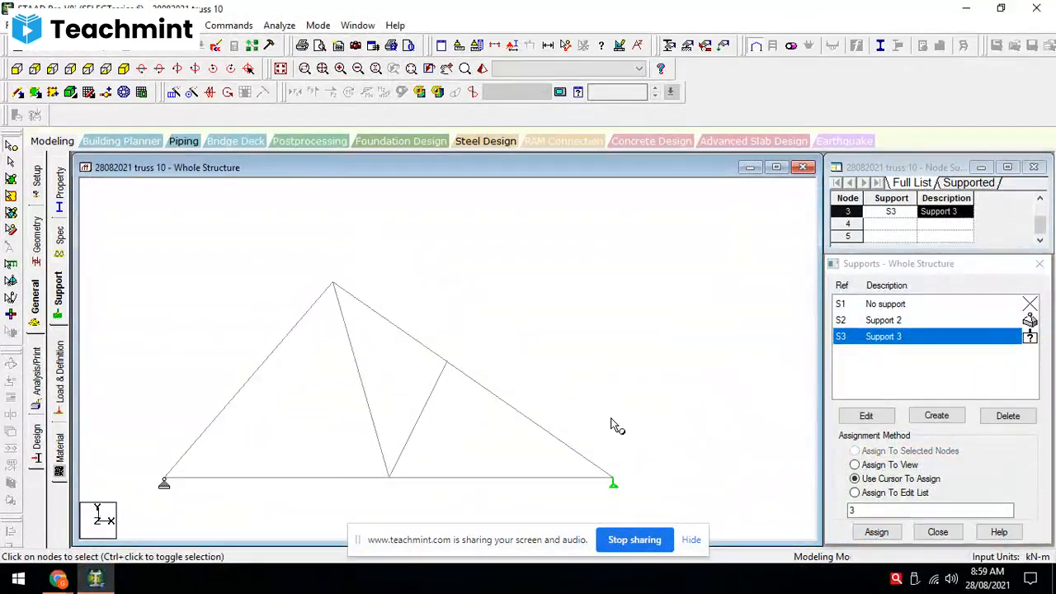
Step: Compare the model with Fig. P. 4.6.14 and try to break the sloping member between apex and right support at selected nodes
mouse_move(59, 580)
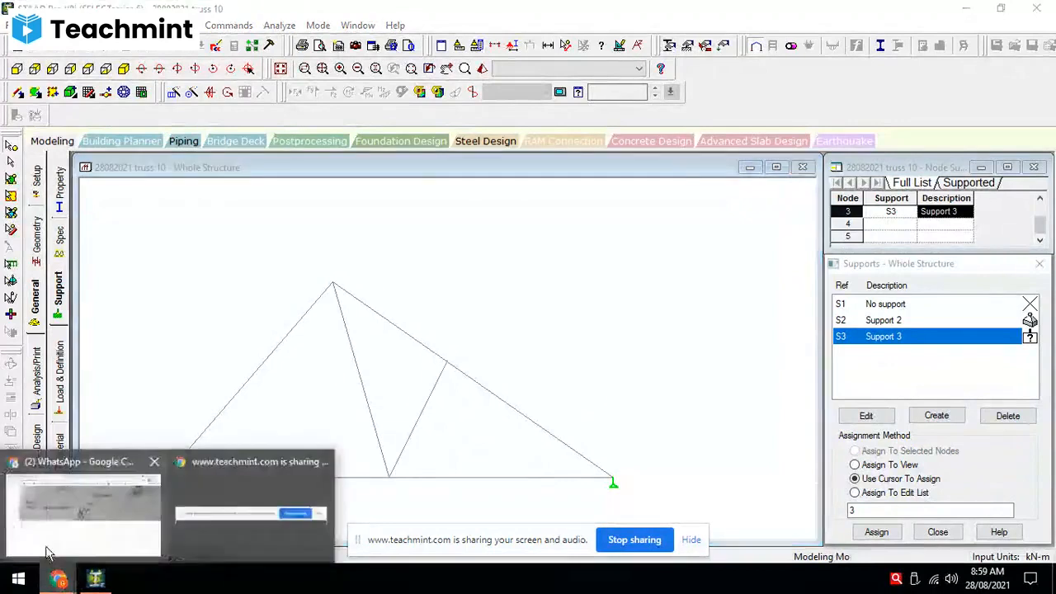
click(85, 500)
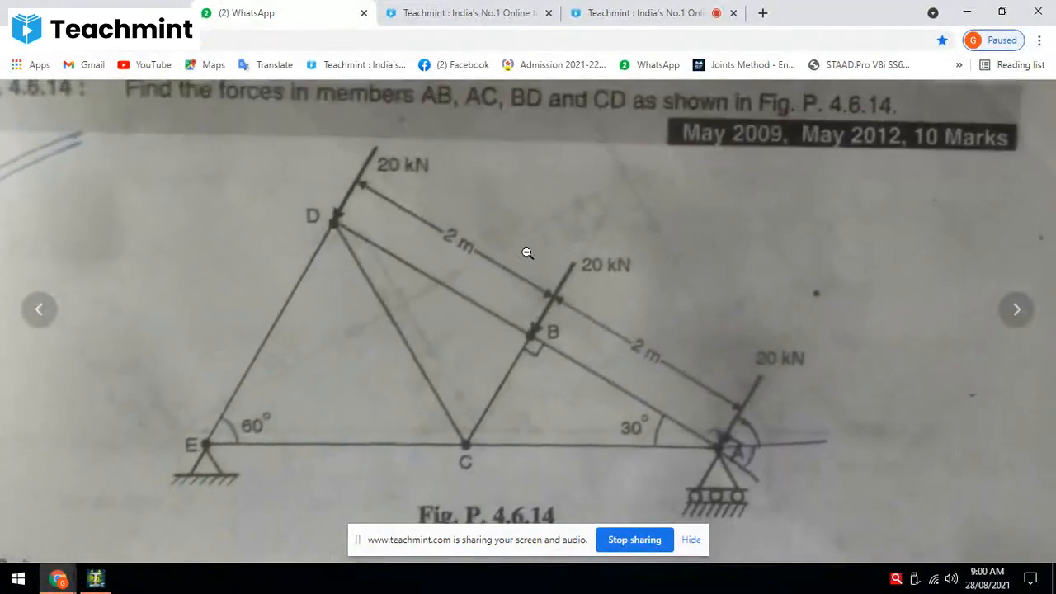
click(521, 279)
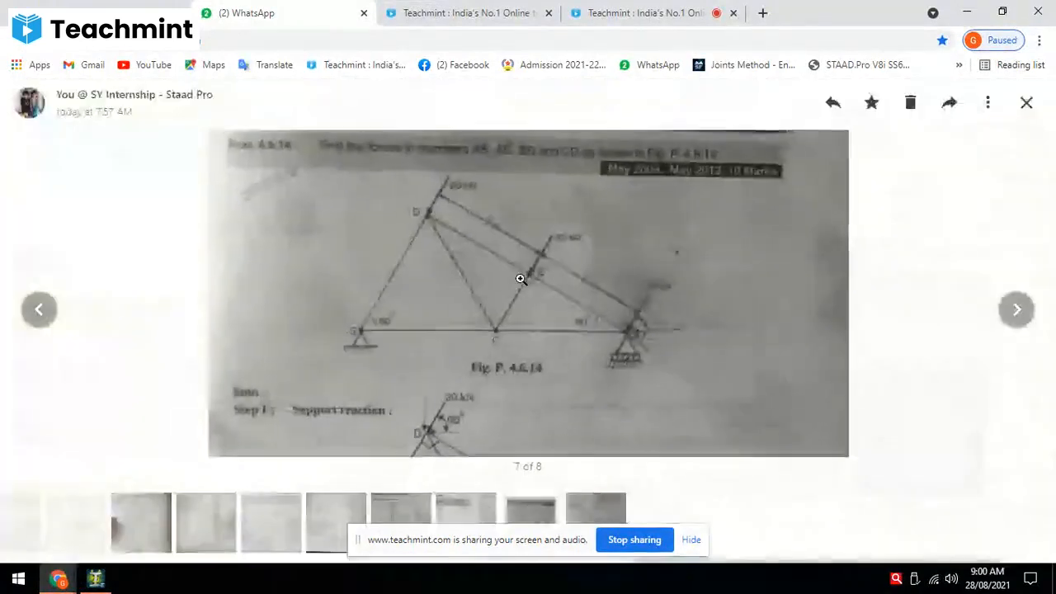
click(95, 578)
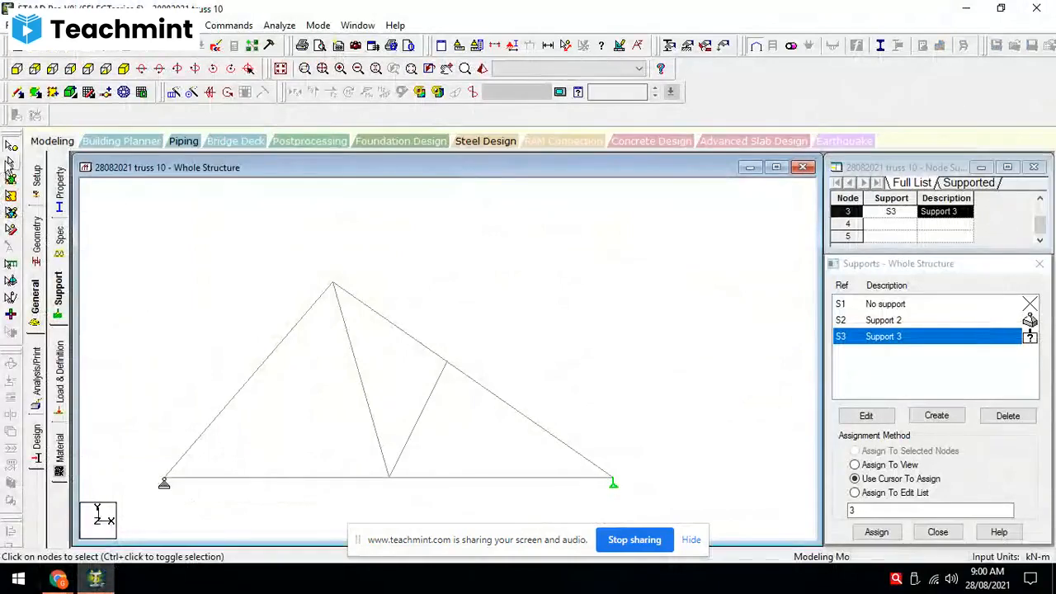
double_click(424, 346)
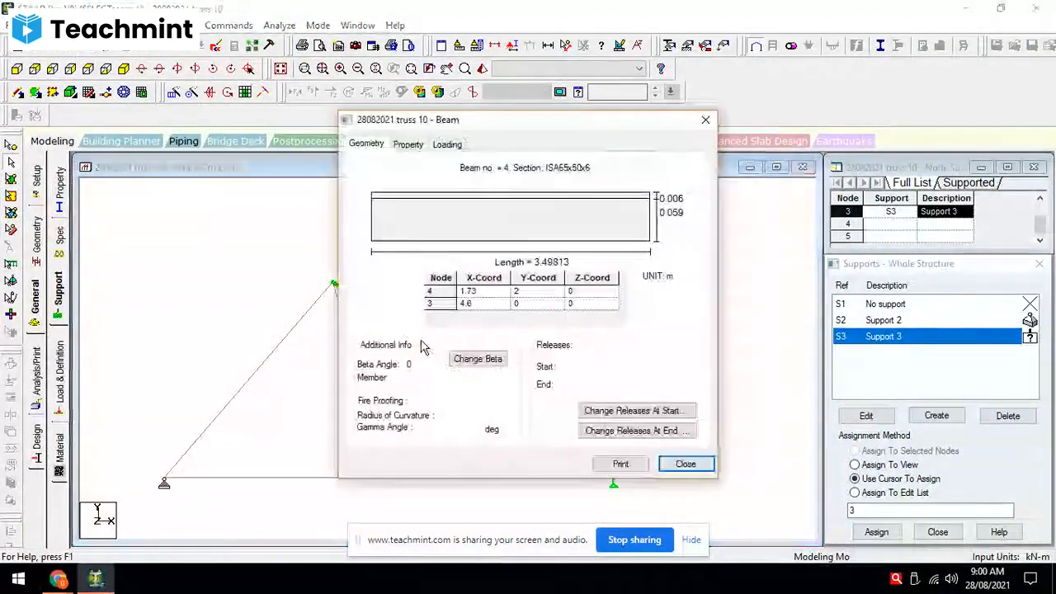
click(683, 464)
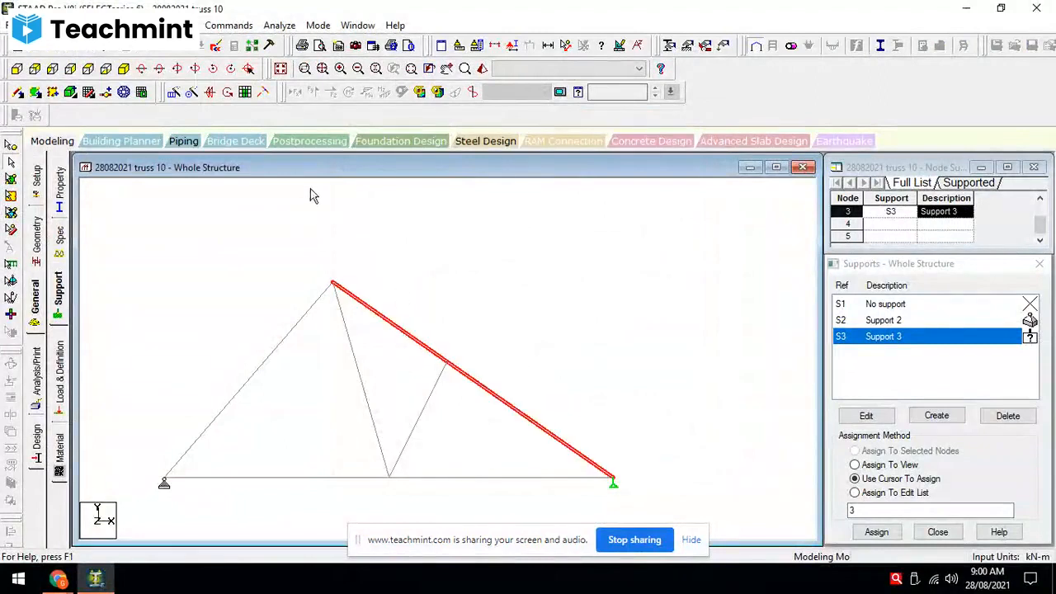
click(175, 24)
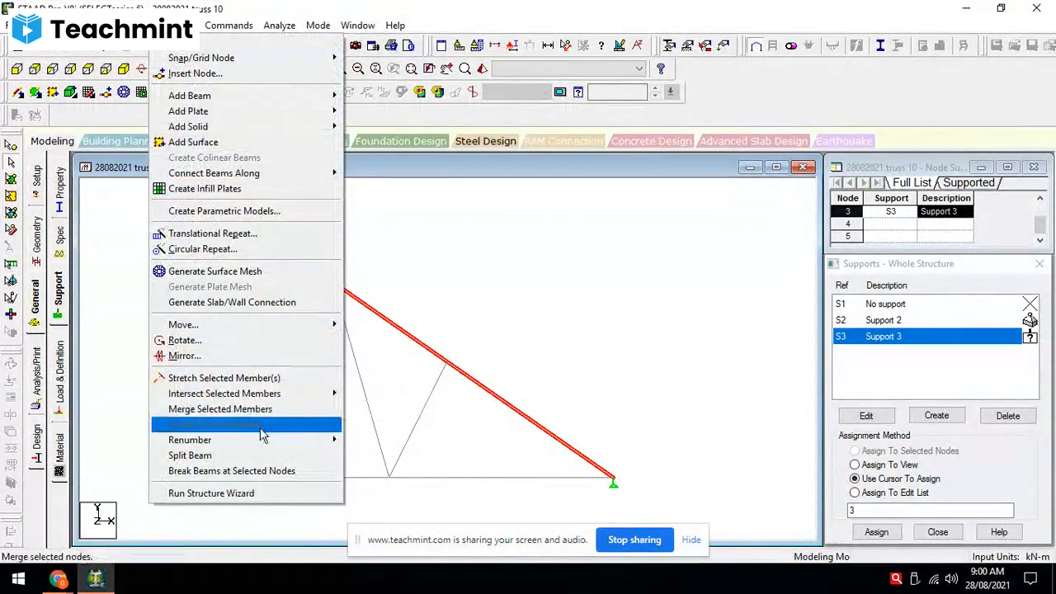
click(259, 471)
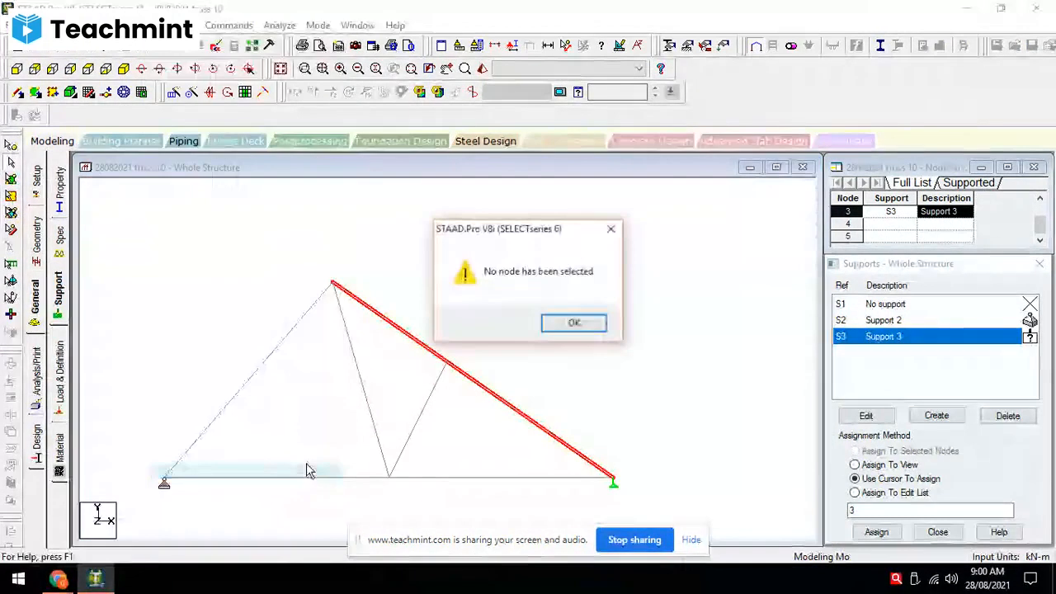
click(557, 322)
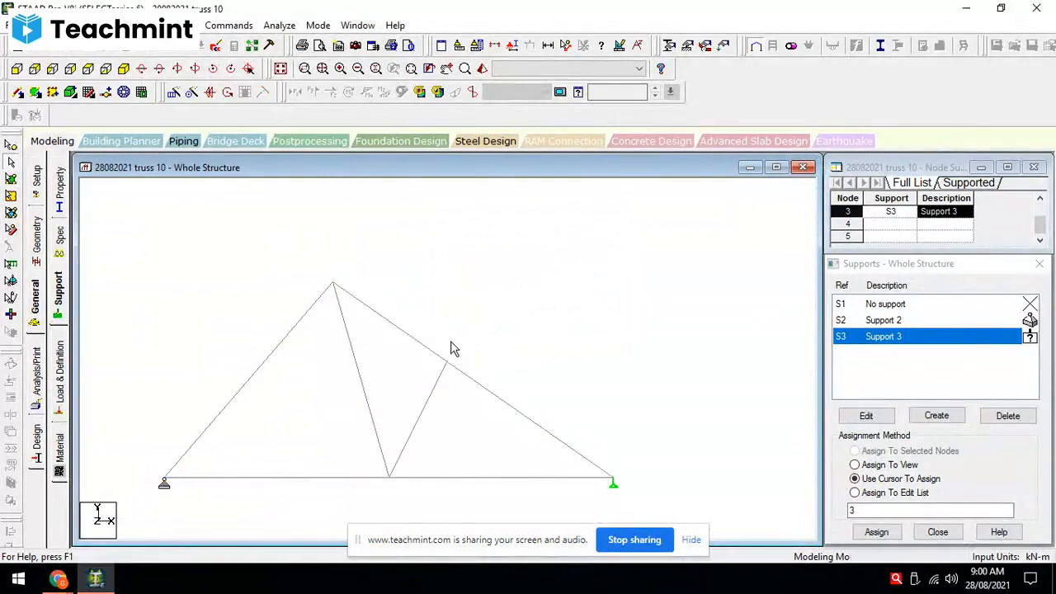
Step: Split the sloping member between the apex and the right support by inserting two evenly spaced nodes
click(175, 25)
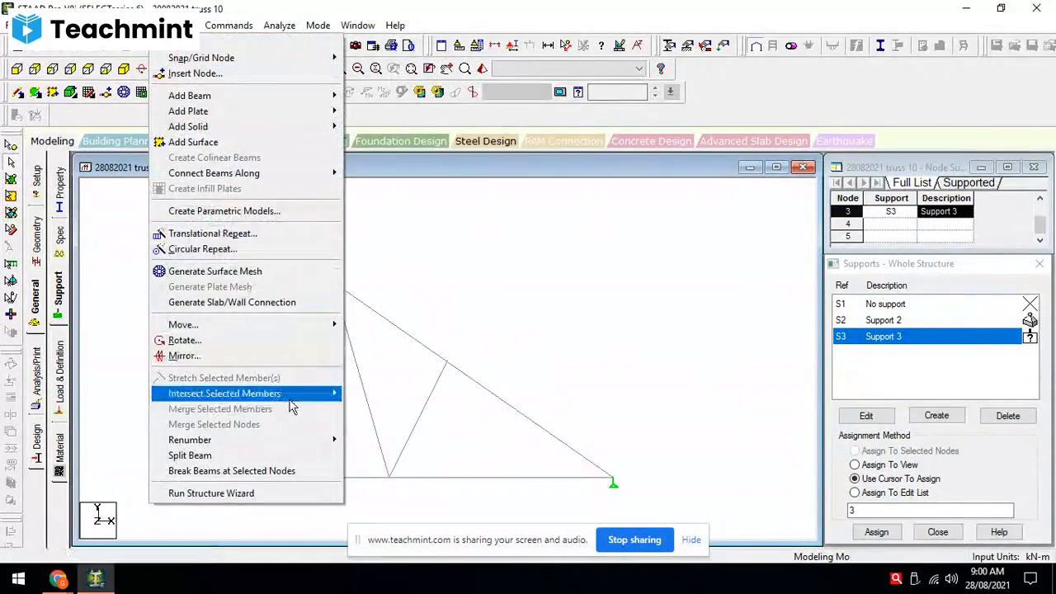
mouse_move(303, 402)
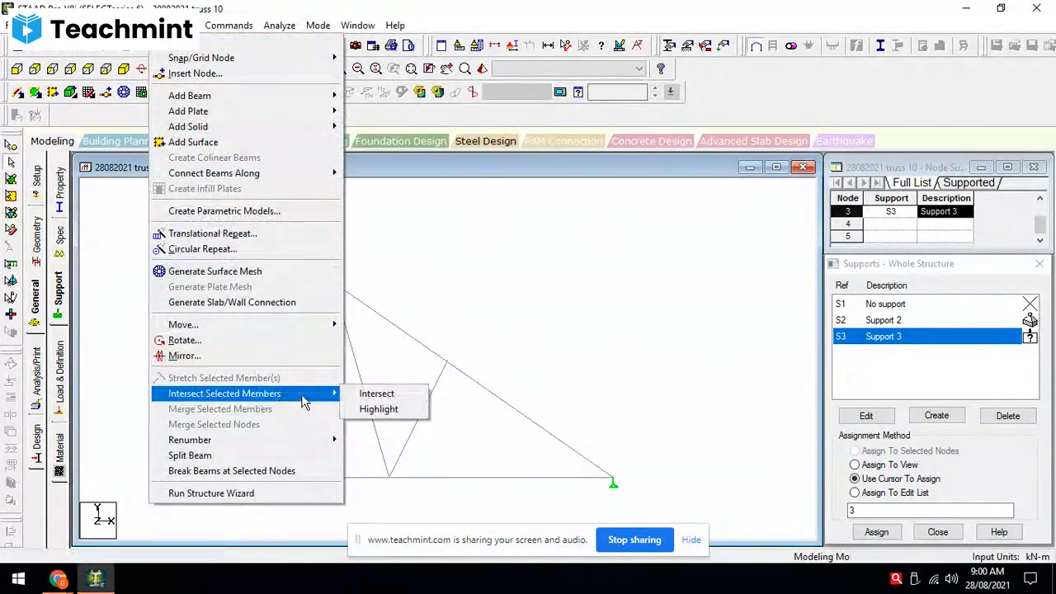
click(306, 456)
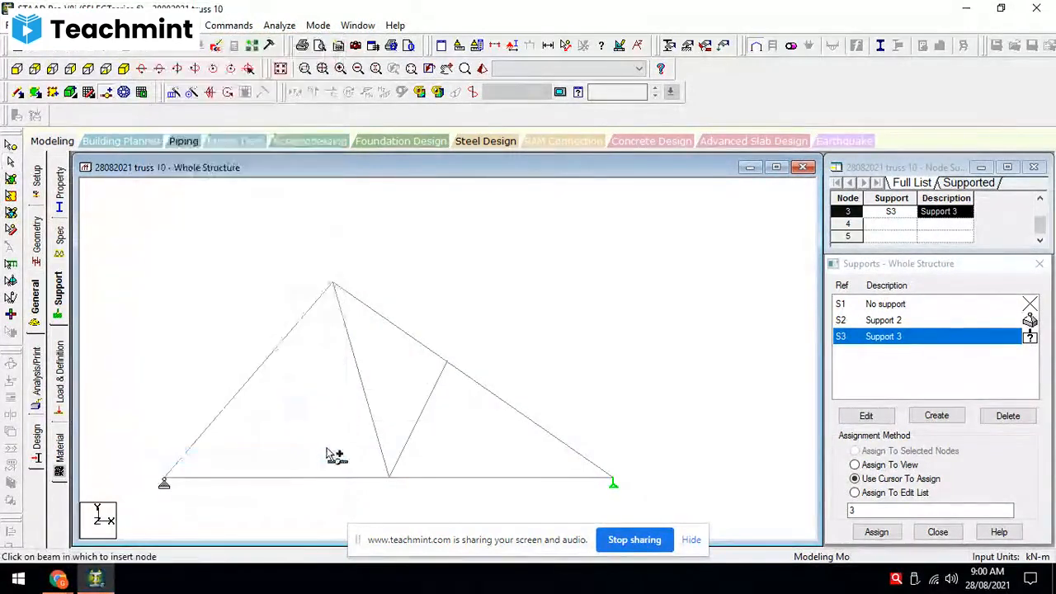
click(441, 360)
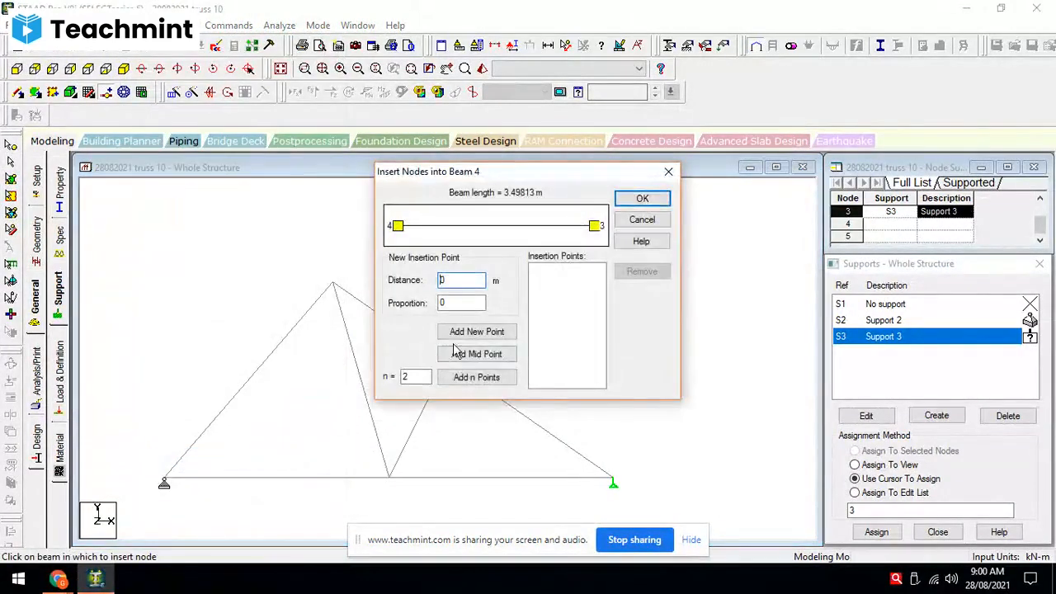
drag(517, 175, 581, 74)
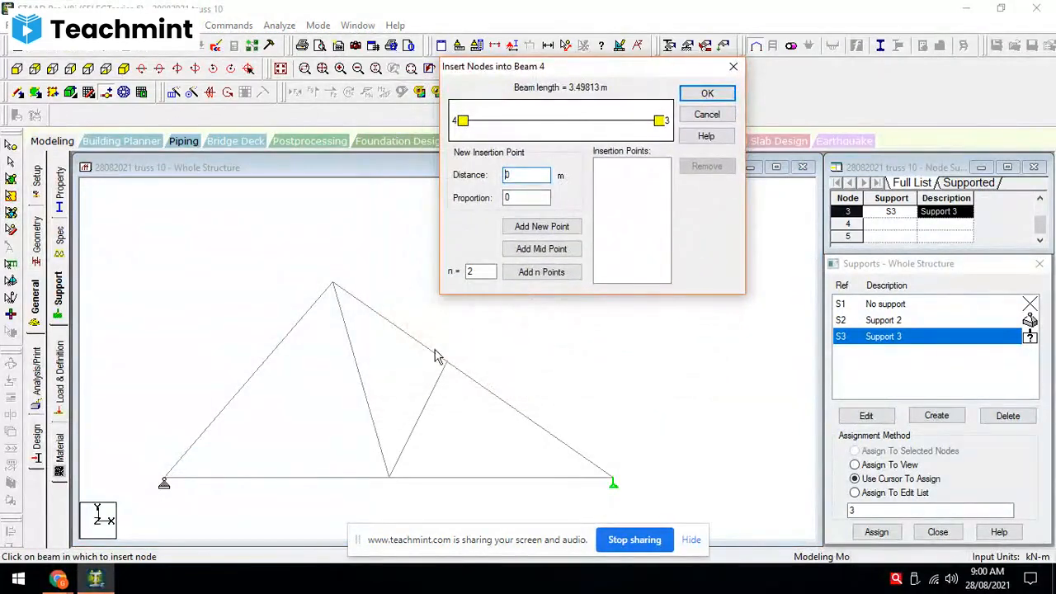
click(535, 281)
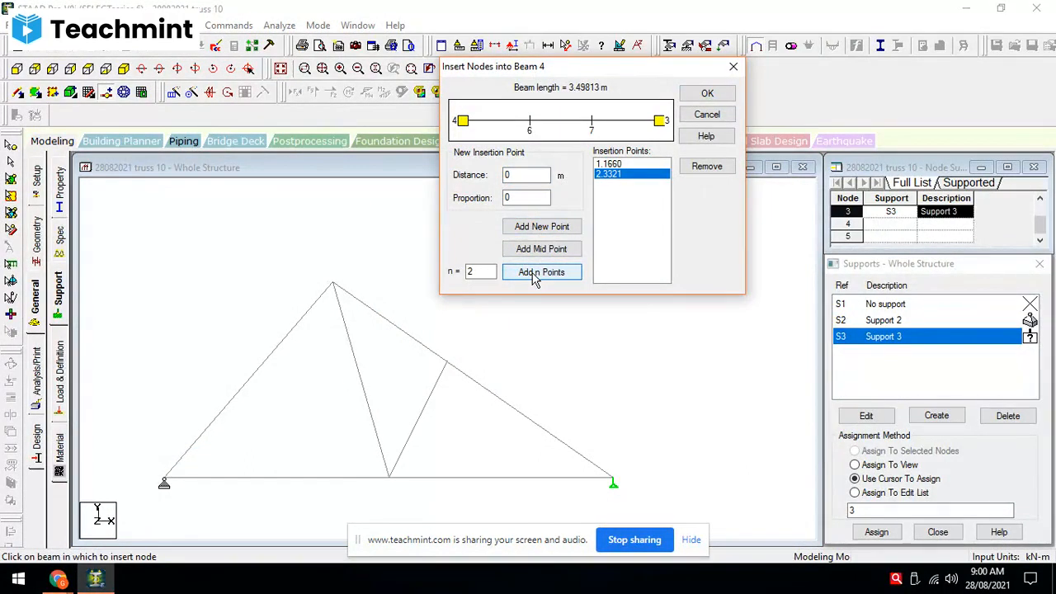
click(698, 101)
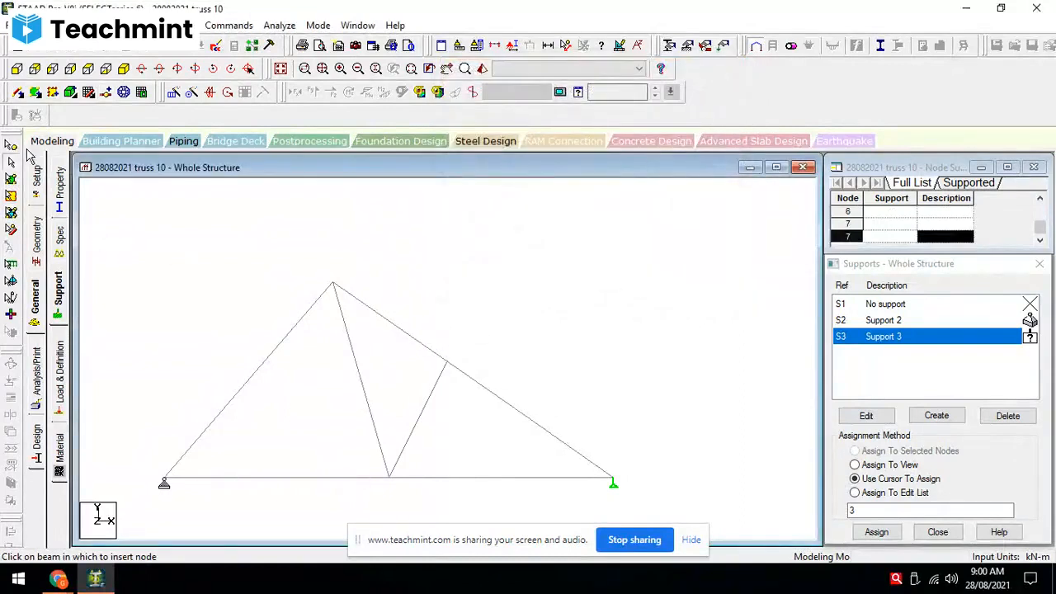
Step: Check where the split segments of the sloping member end and undo the insertion of the two nodes
click(408, 336)
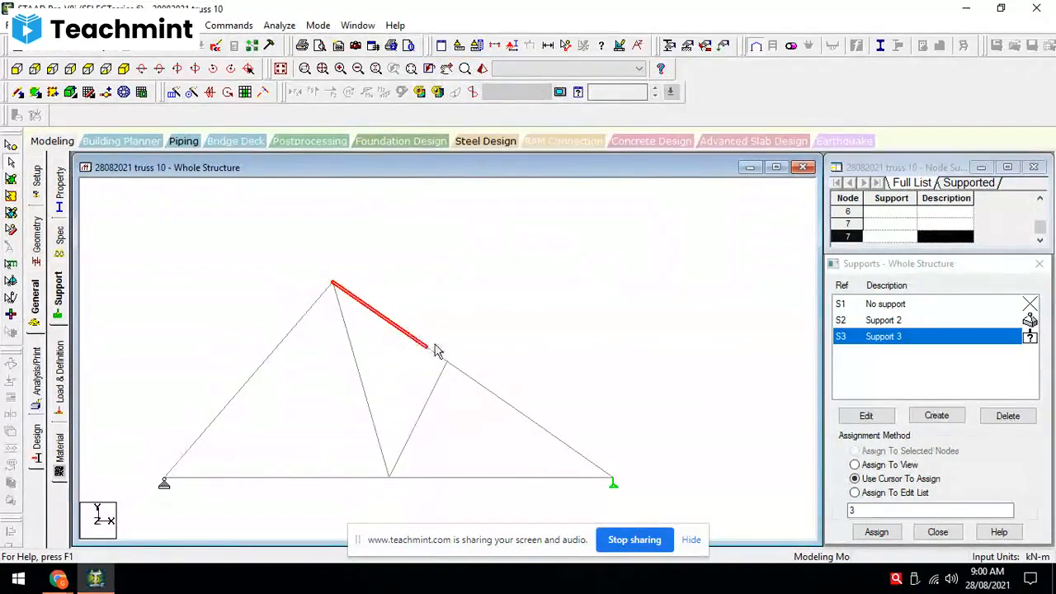
click(462, 377)
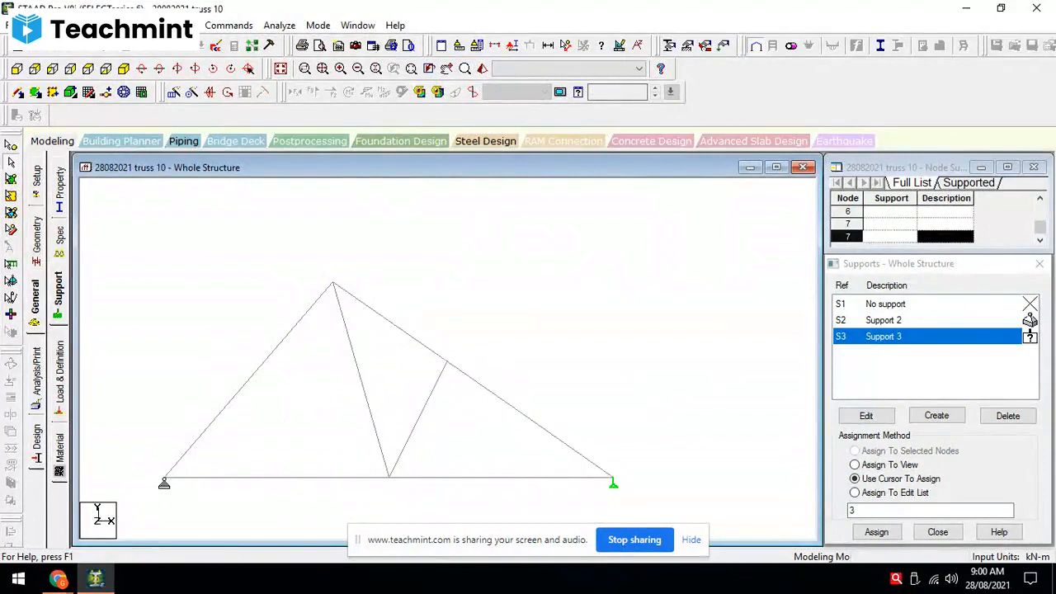
click(35, 24)
click(46, 46)
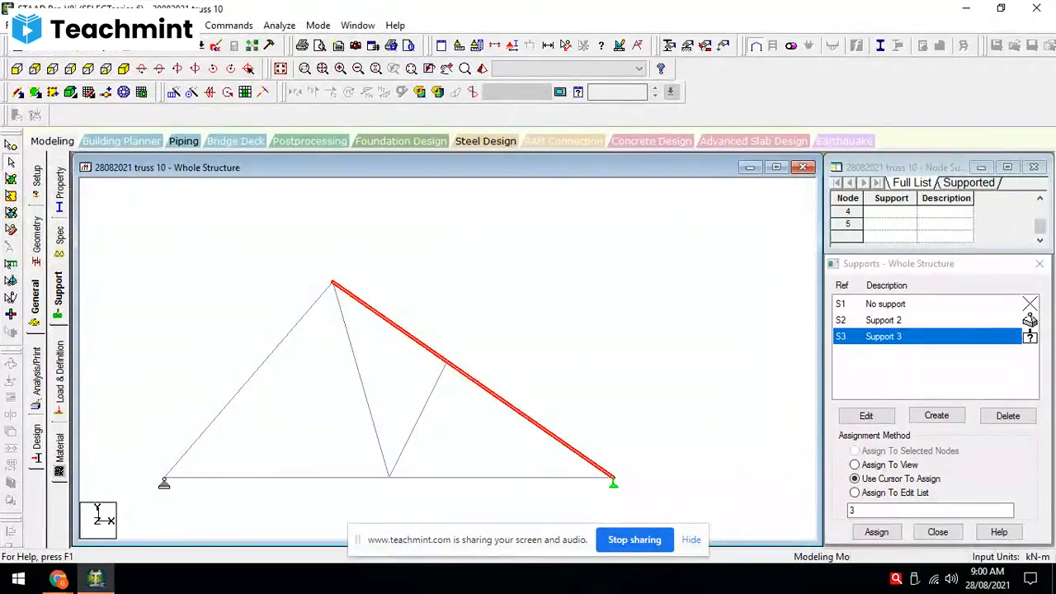
Step: Split the sloping member between the apex and the right support by inserting one node at its midpoint
click(173, 24)
mouse_move(264, 396)
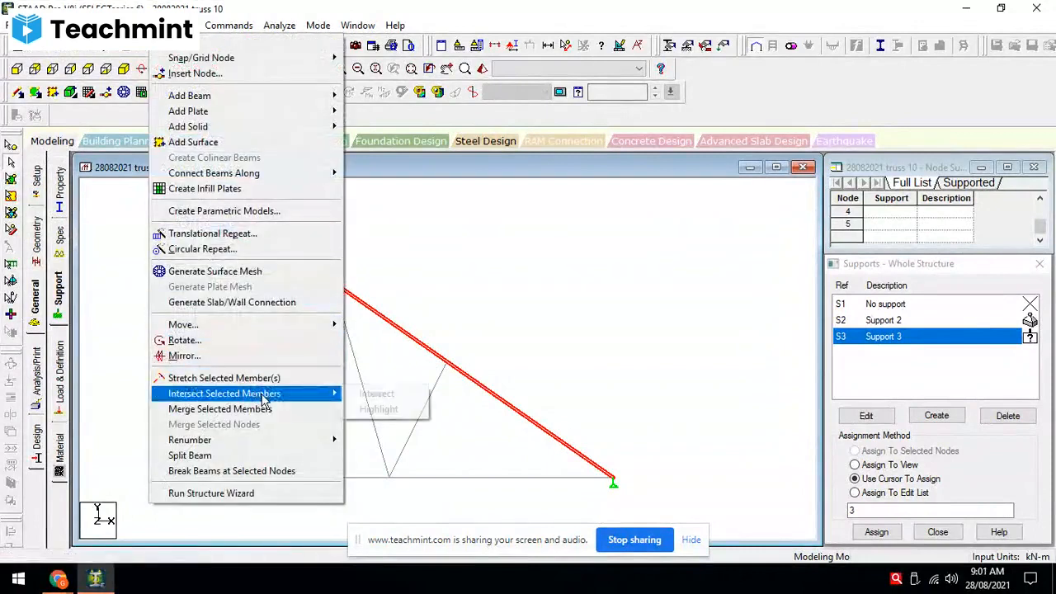
click(283, 462)
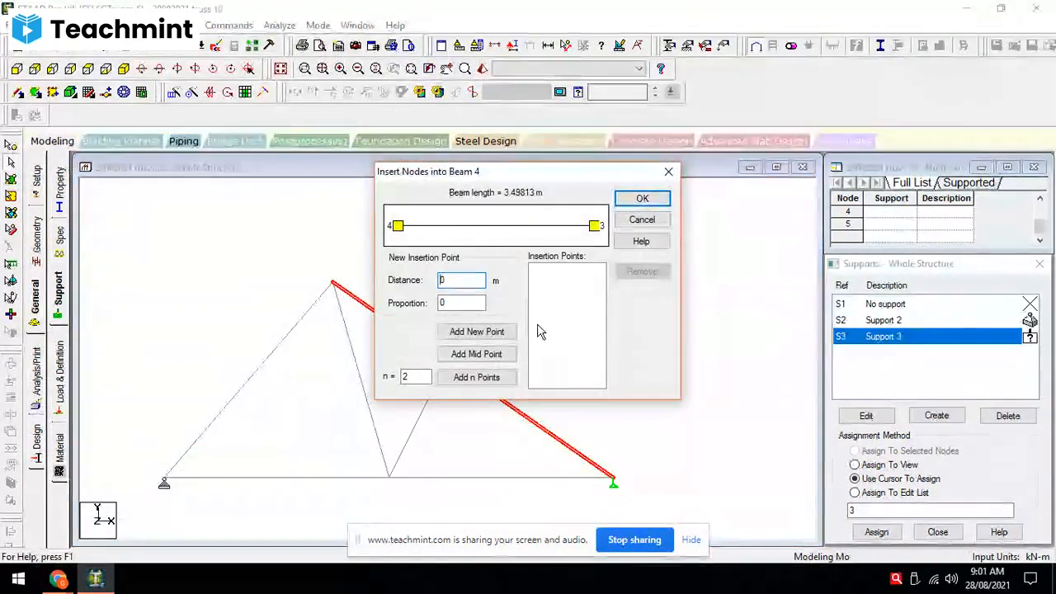
click(474, 355)
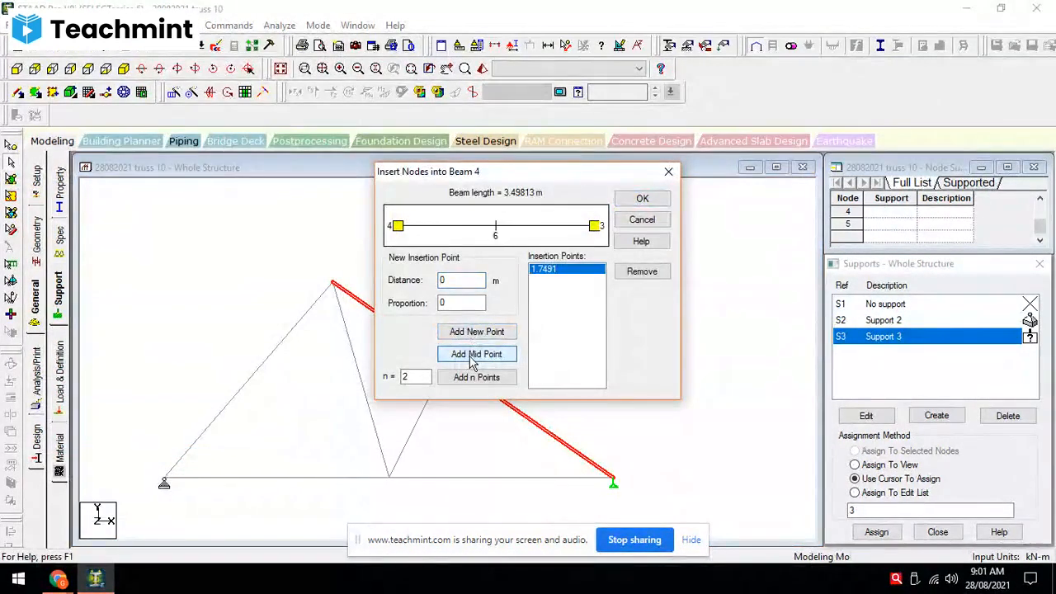
click(639, 201)
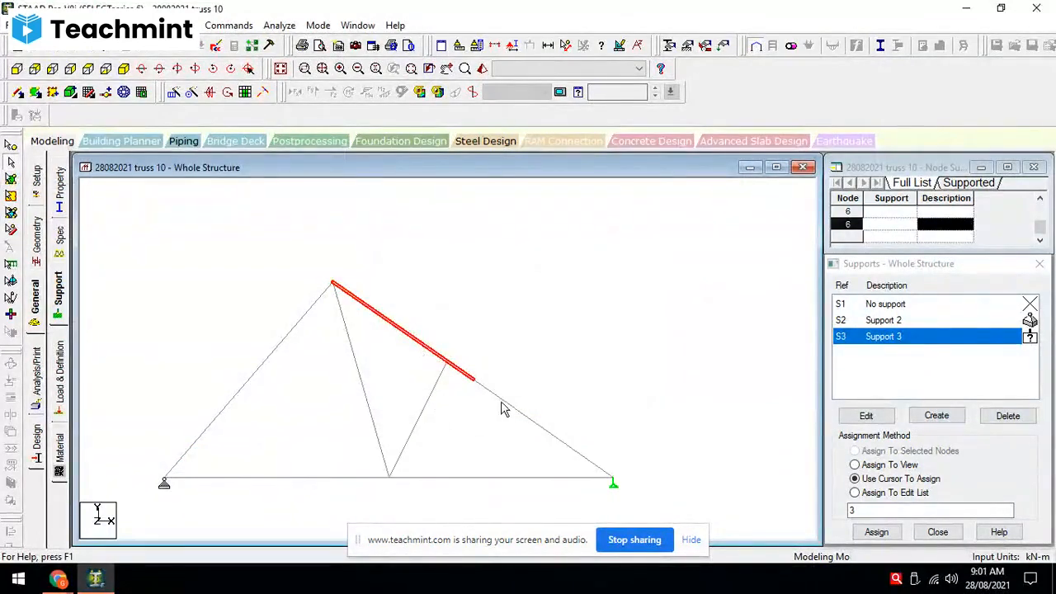
Step: Delete the inner diagonal, beam 5, with its unattached node, and redraw it from the middle base node to the sloping member's new midpoint node
click(432, 400)
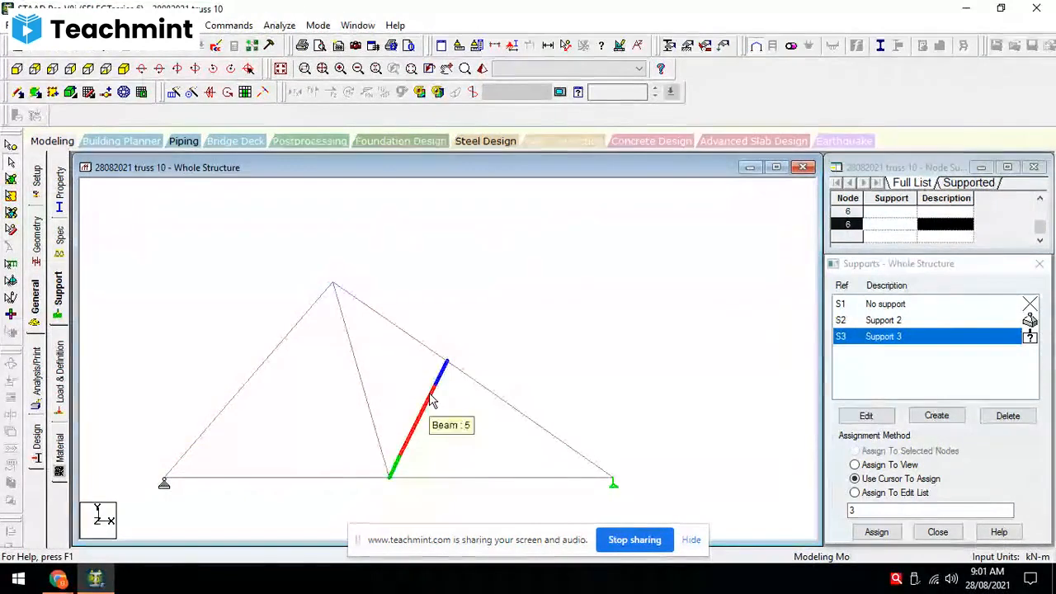
key(Delete)
click(563, 327)
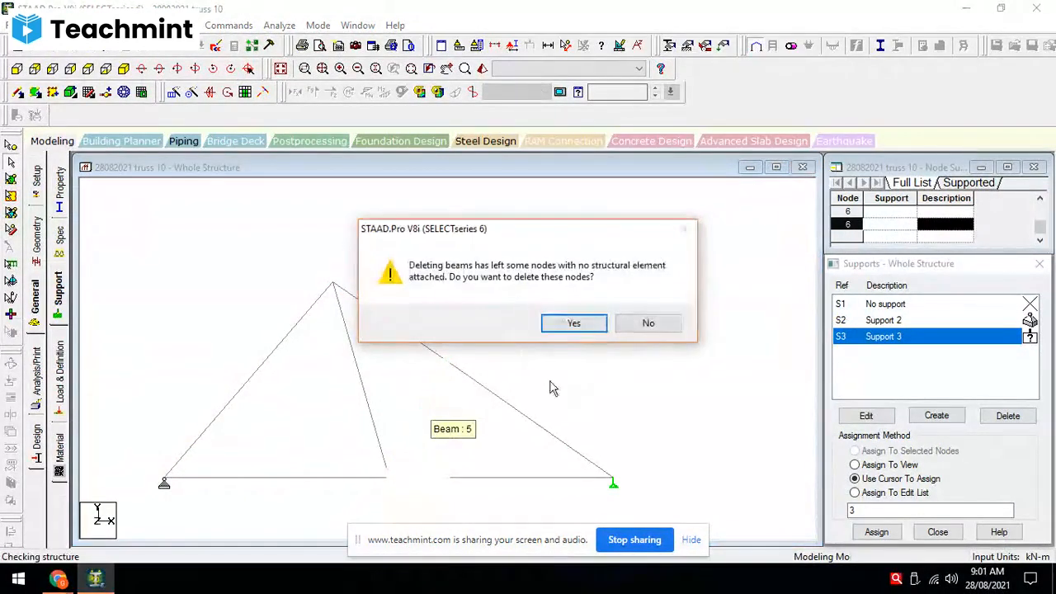
click(571, 326)
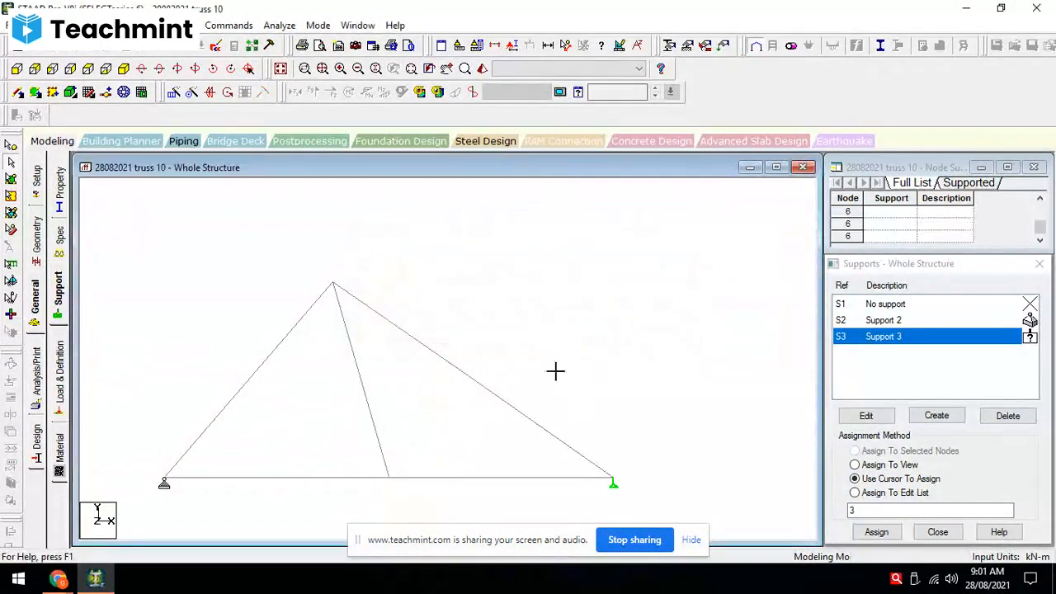
click(17, 115)
drag(388, 478, 473, 381)
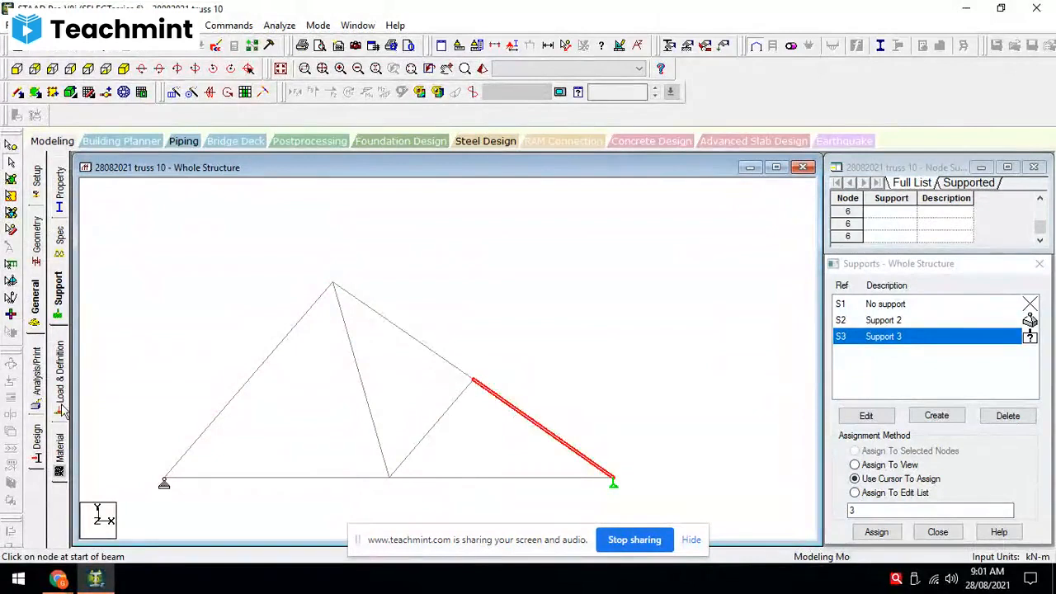
Step: Assign the STEEL material to the redrawn inner diagonal member
click(59, 450)
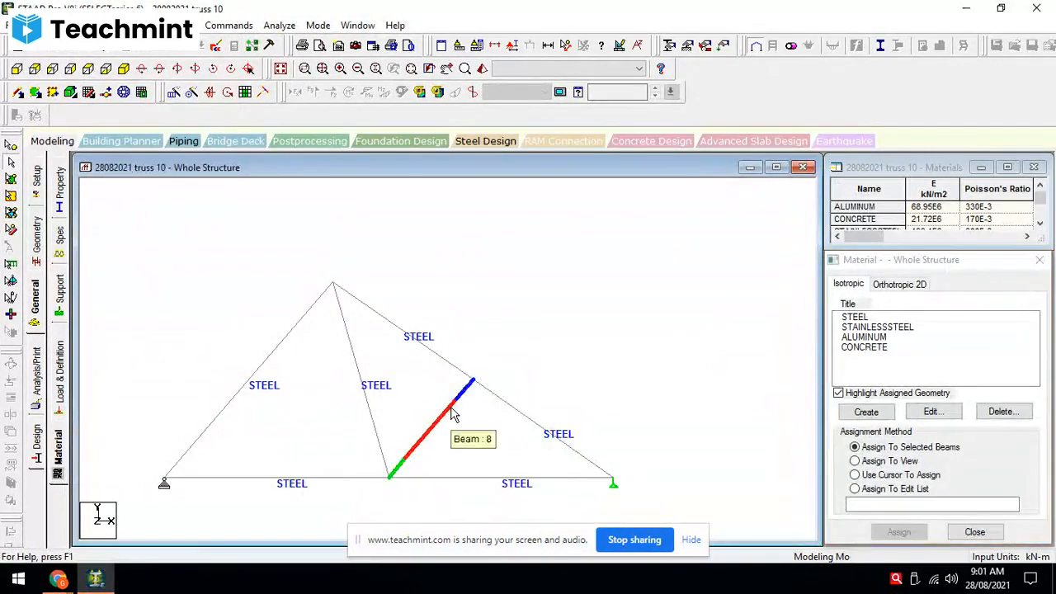
click(858, 319)
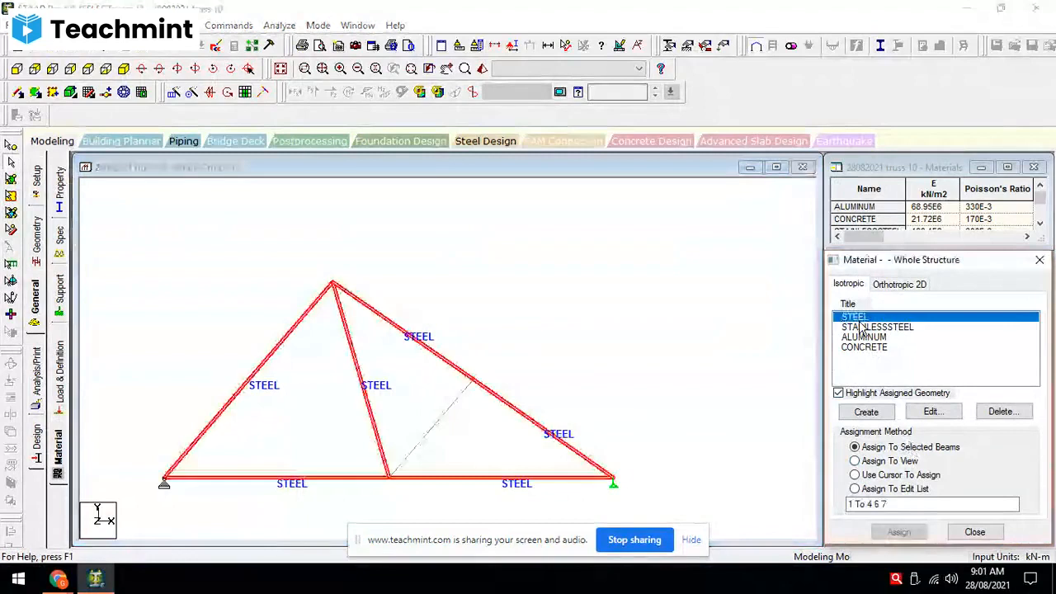
click(444, 415)
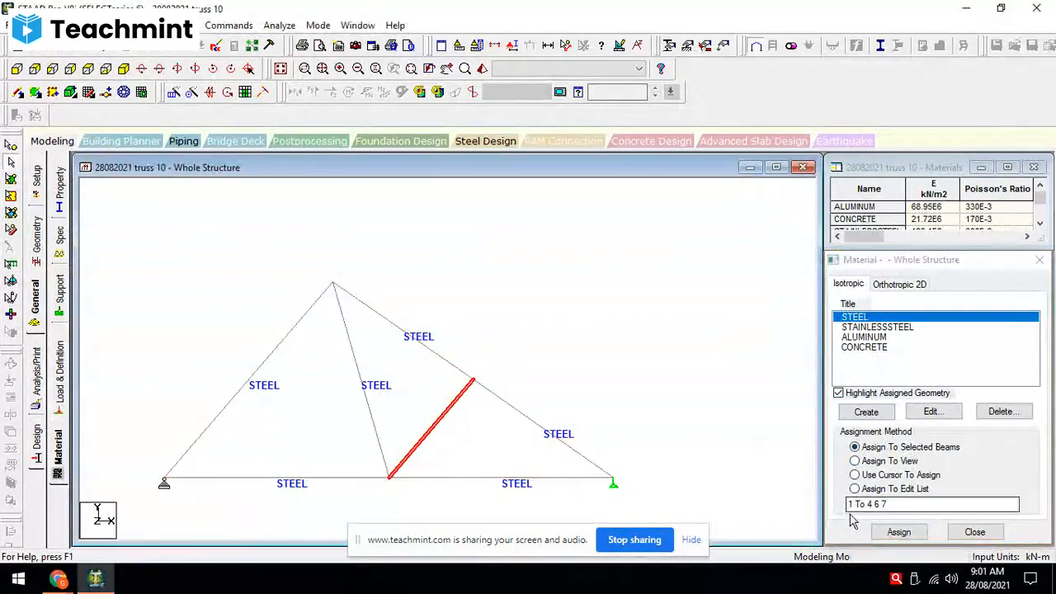
click(899, 532)
click(931, 443)
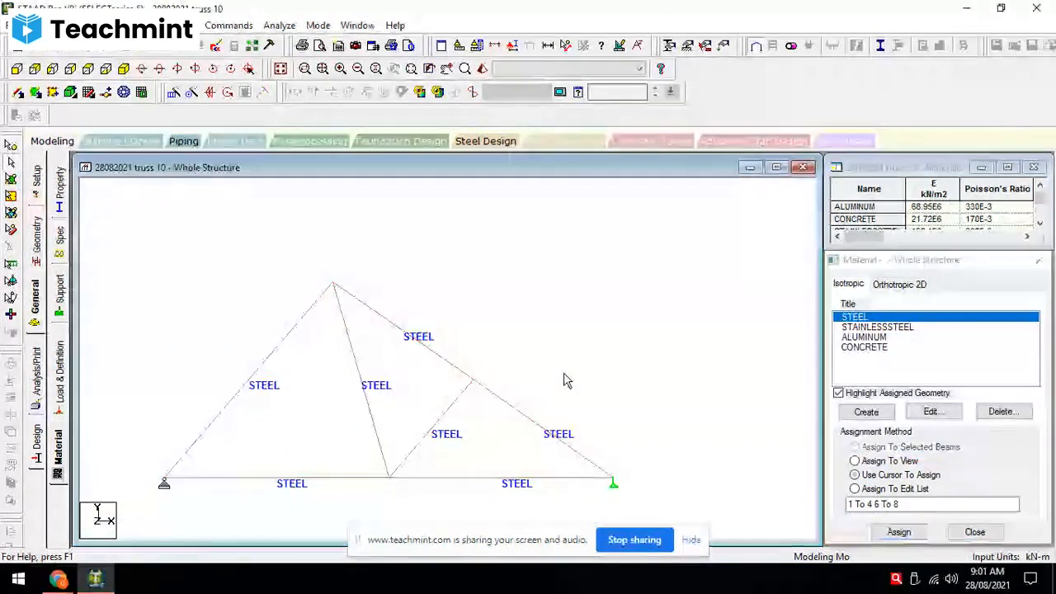
Step: Assign the ISA65x50x6 section property to the redrawn inner diagonal member
click(58, 202)
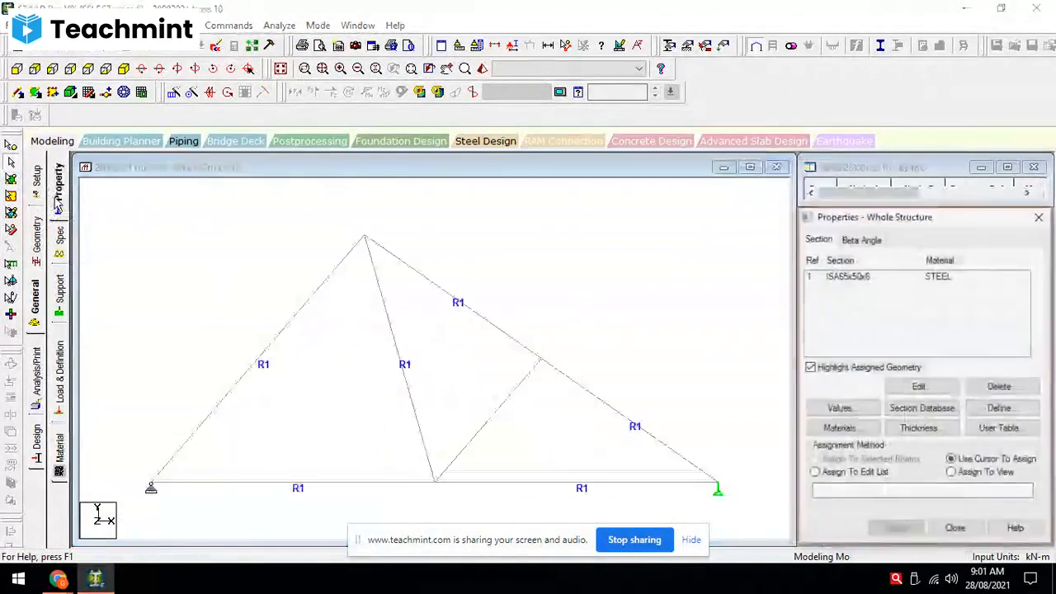
click(854, 276)
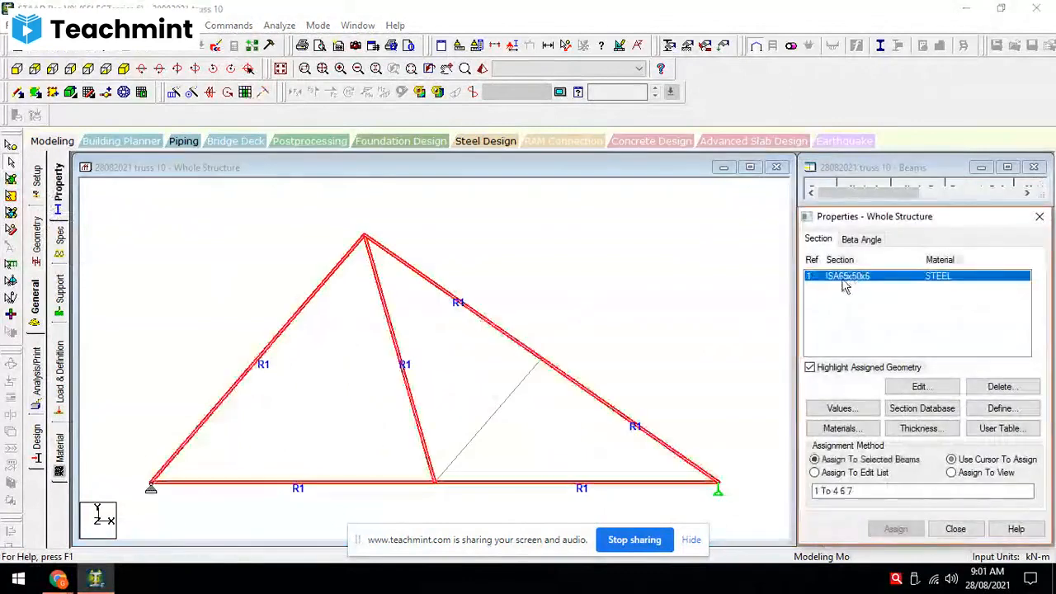
click(516, 402)
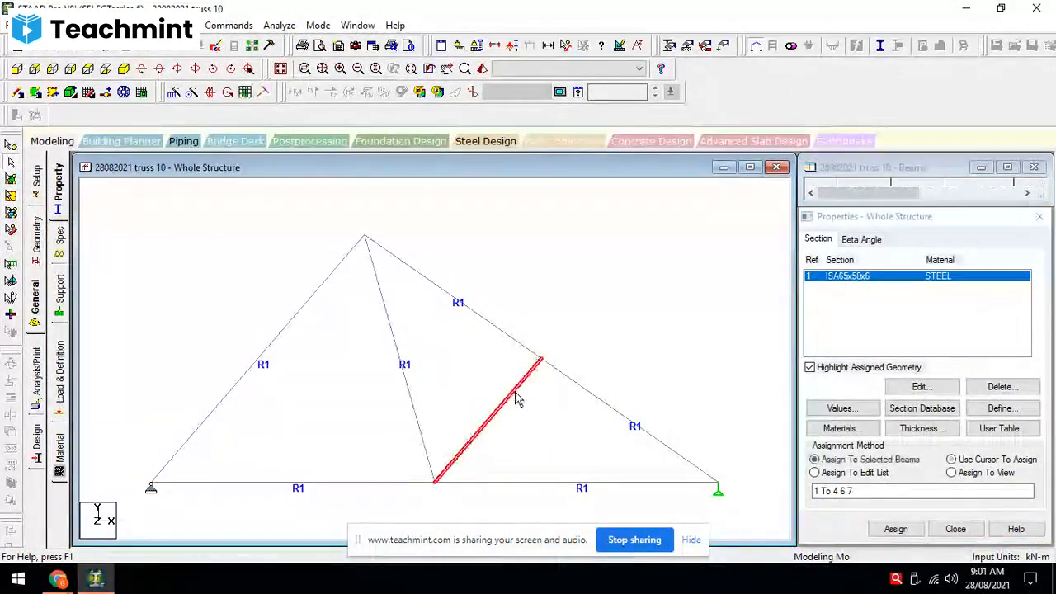
click(896, 529)
click(926, 415)
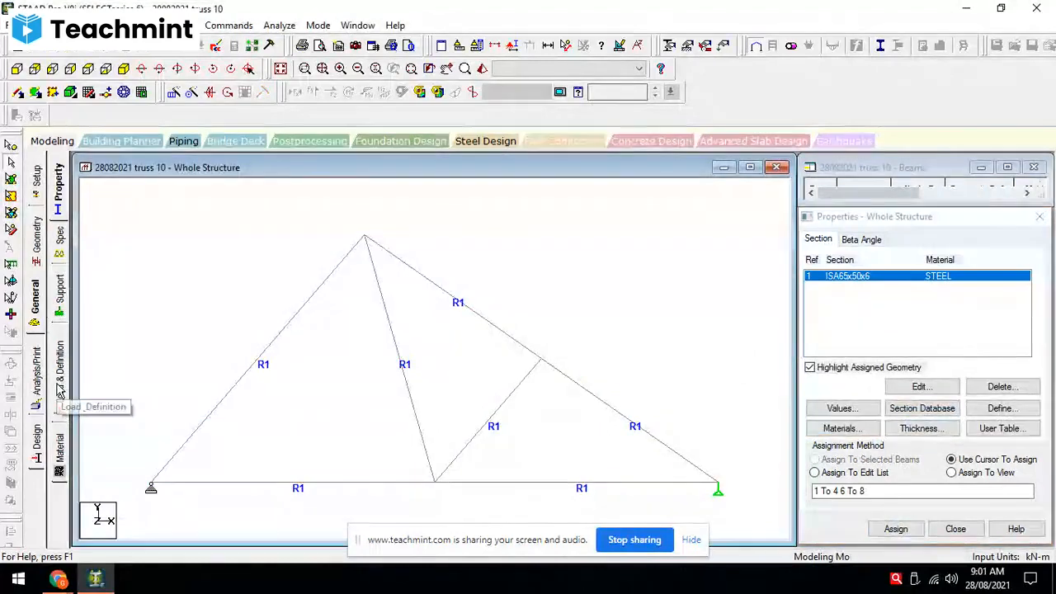
Step: Check the lengths and end coordinates of both halves of the sloping member between the apex and the right support
click(459, 305)
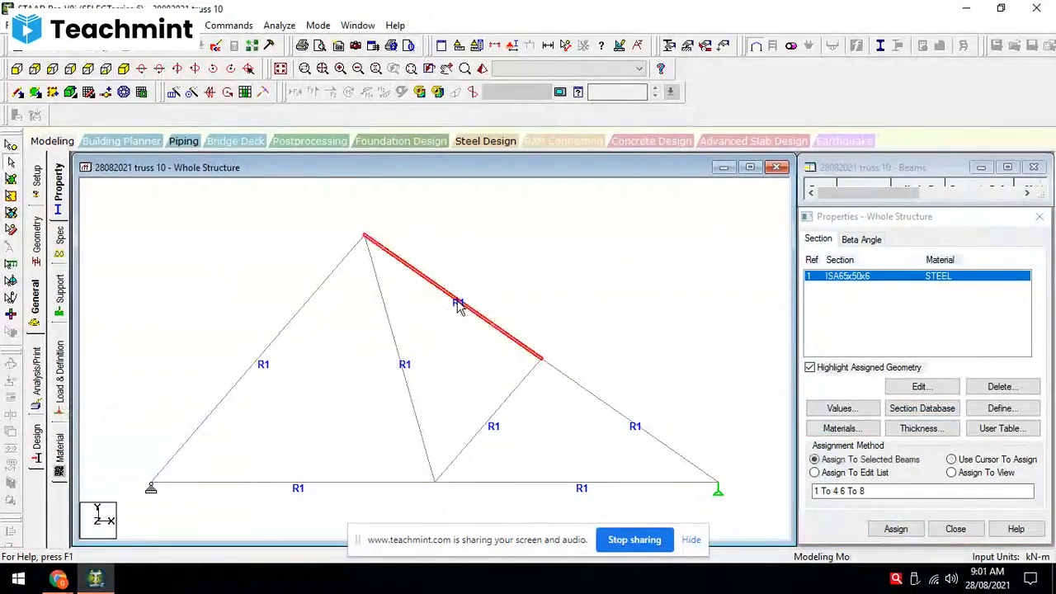
click(593, 393)
click(507, 340)
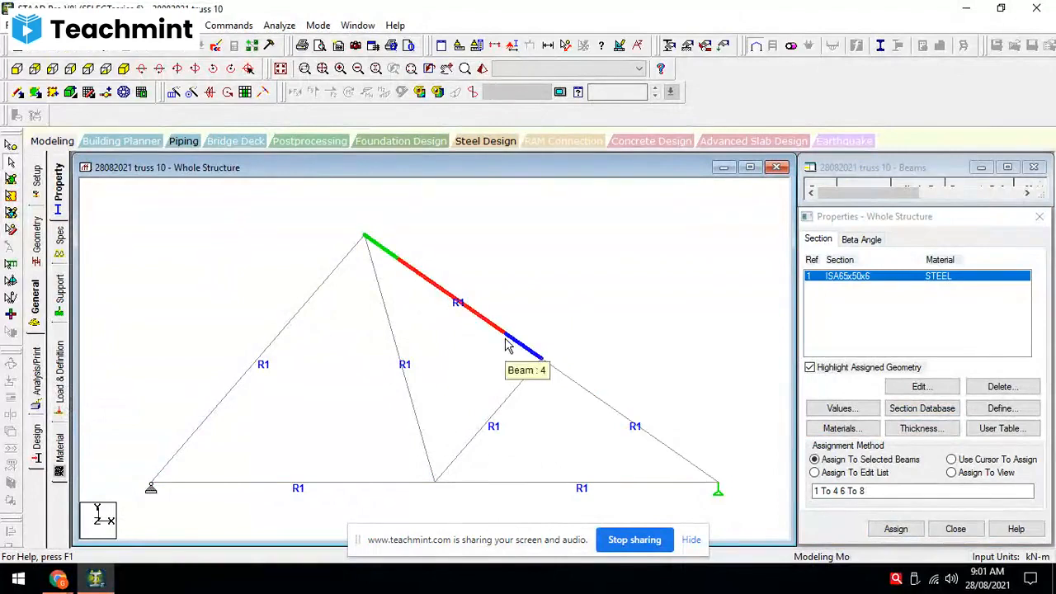
scroll(520, 347, down, 1)
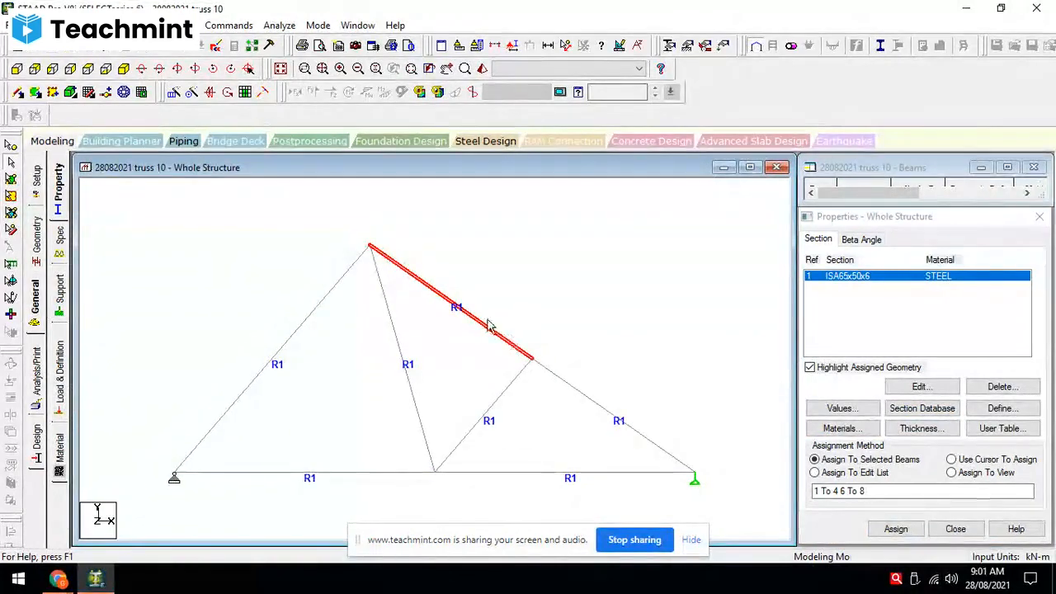
double_click(483, 330)
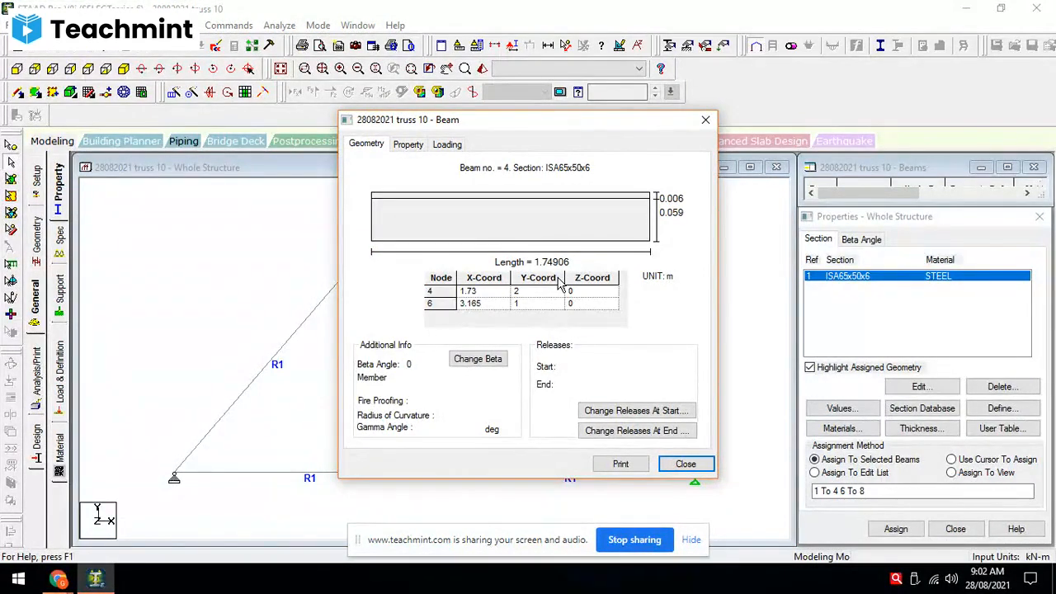
click(700, 462)
double_click(580, 401)
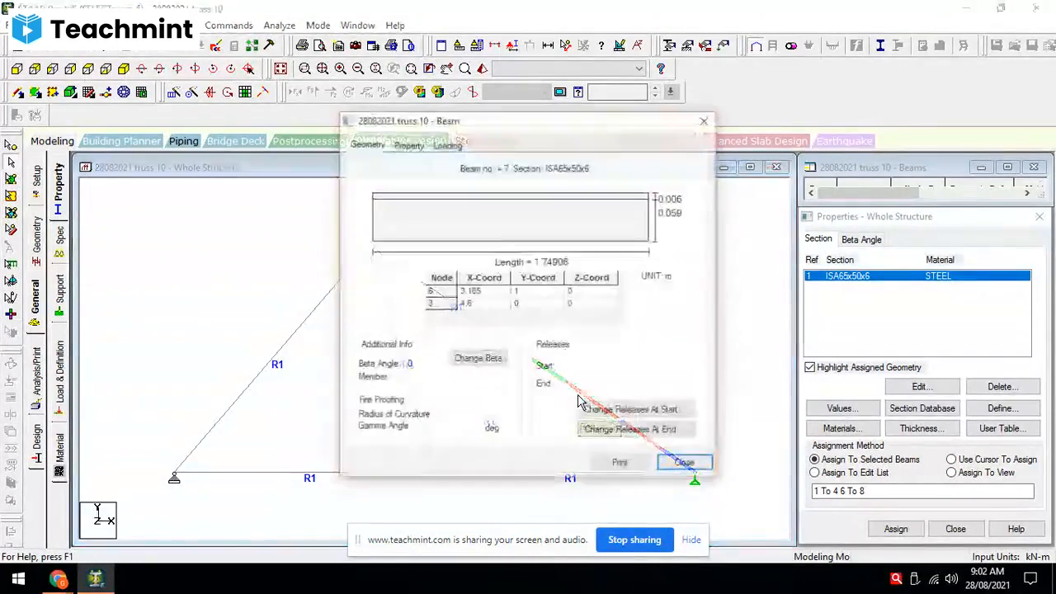
click(685, 463)
click(636, 363)
scroll(639, 371, down, 3)
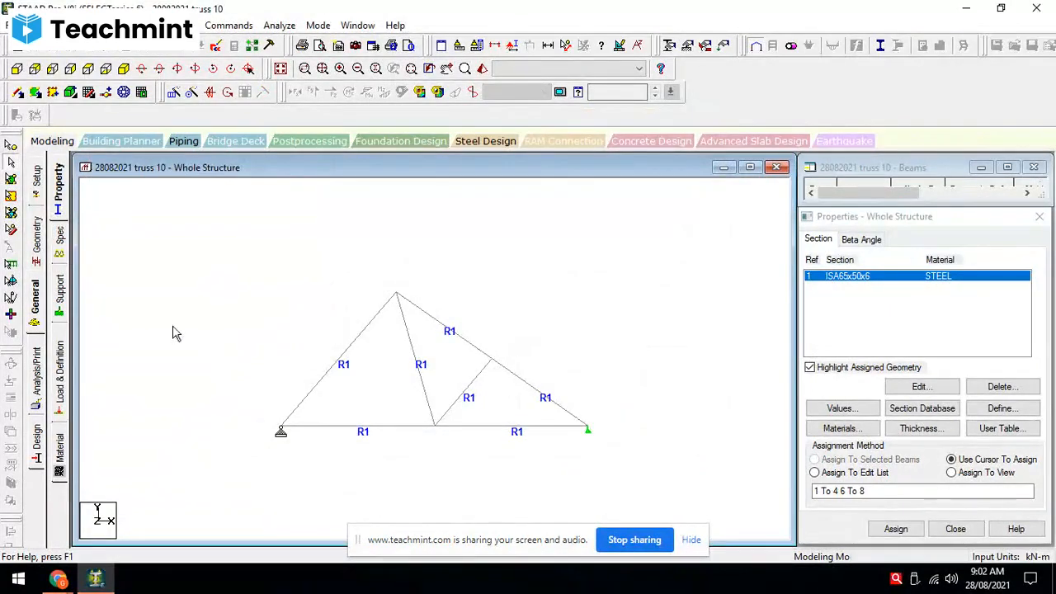
Step: Create primary load case 1 with the title "inclined load"
click(61, 376)
click(853, 194)
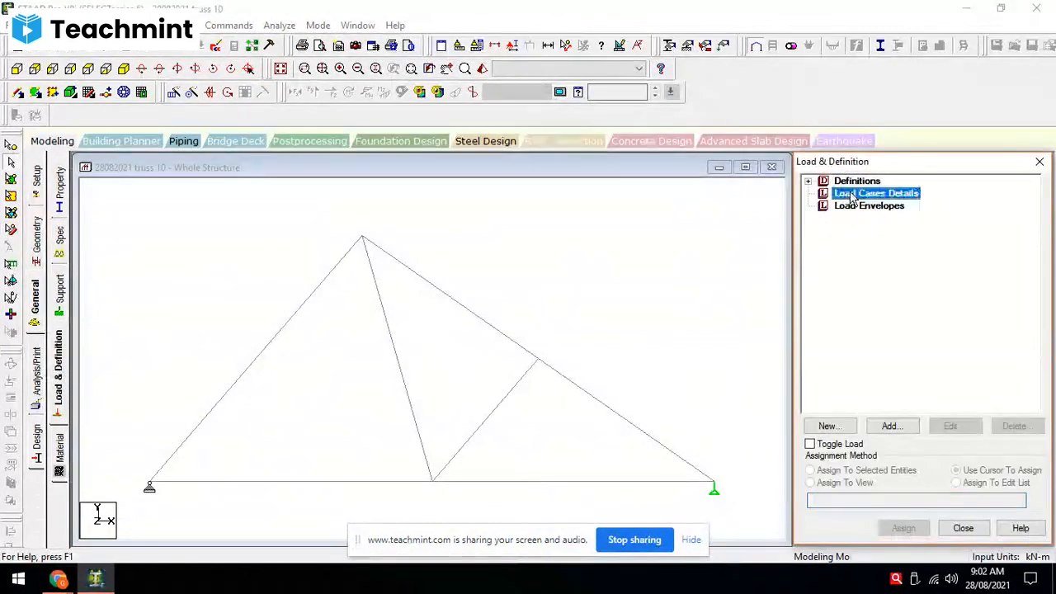
click(889, 426)
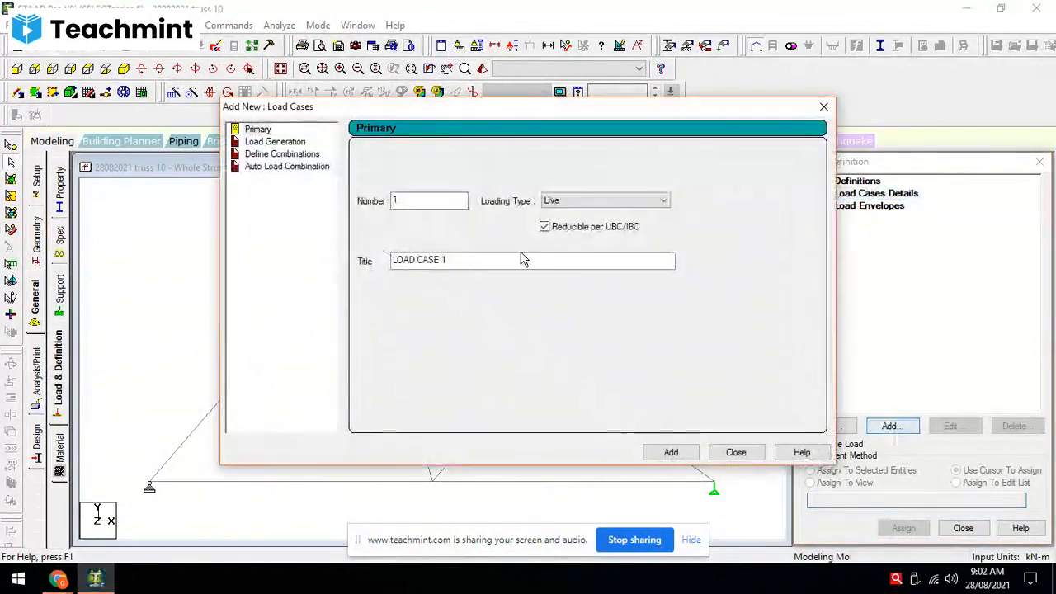
drag(531, 264, 394, 272)
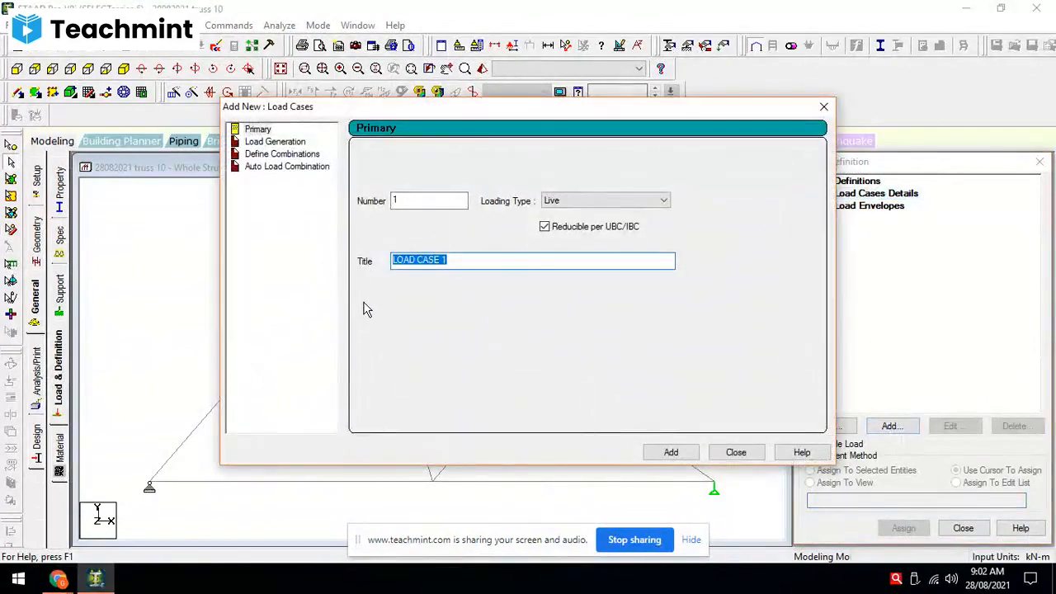
key(BackSpace)
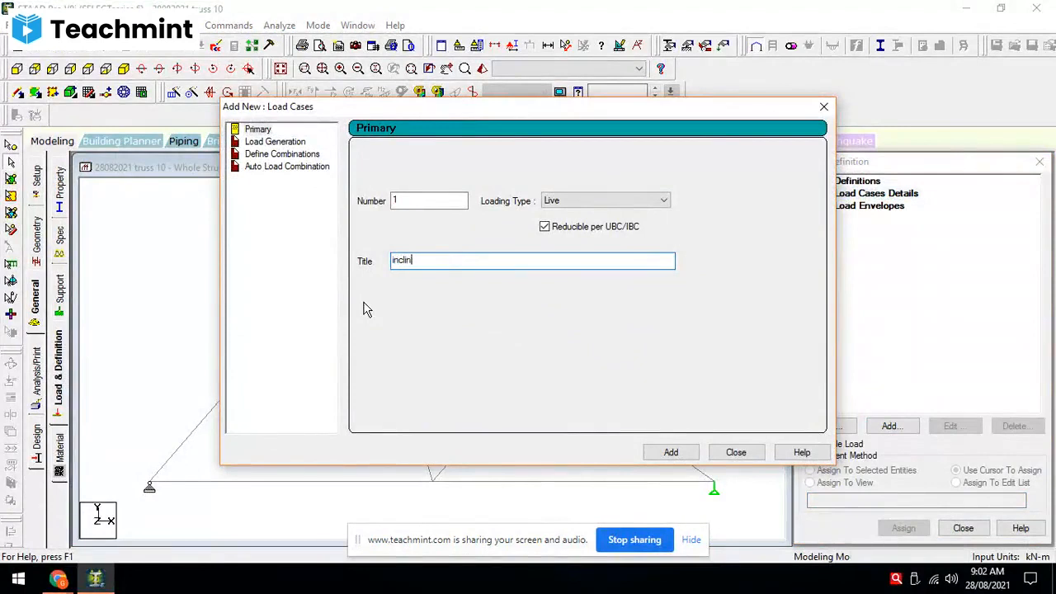
text(inclined loa)
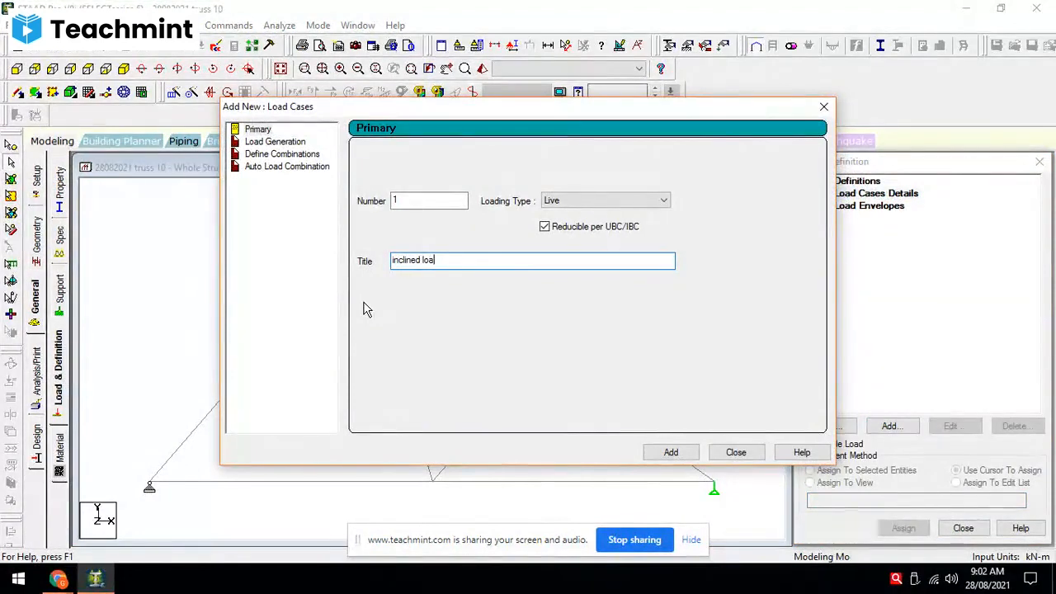
text(d)
click(675, 452)
click(733, 452)
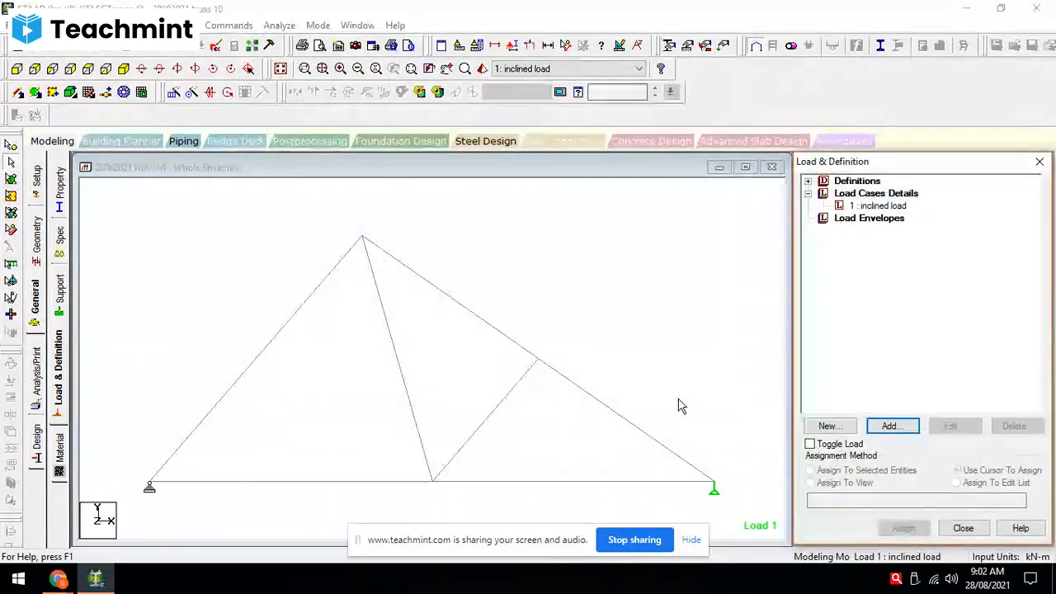
Step: Check the length of the upper half of the sloping member between the apex and the right support
double_click(491, 330)
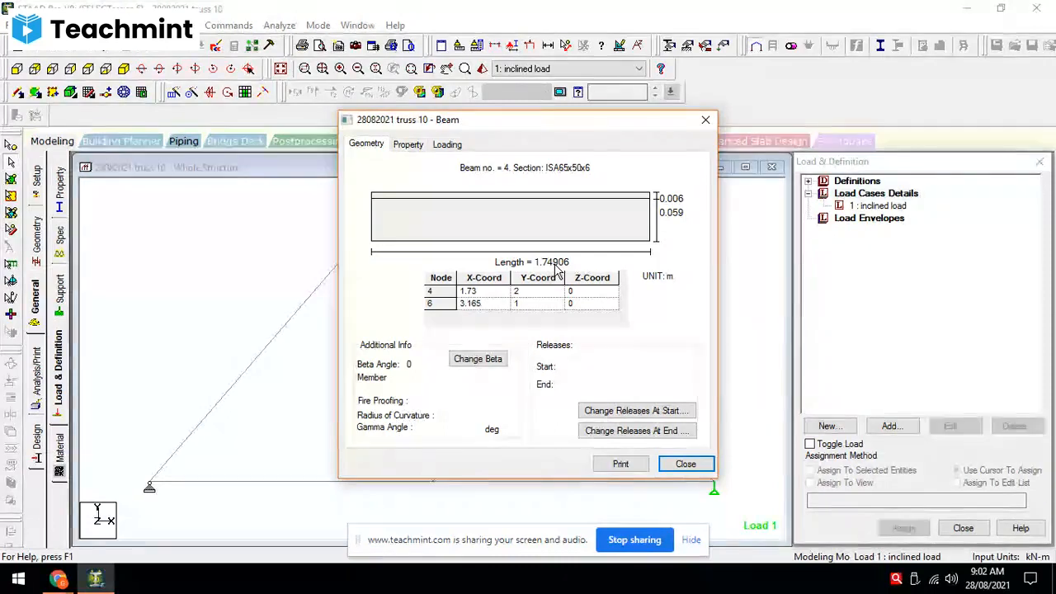
click(685, 465)
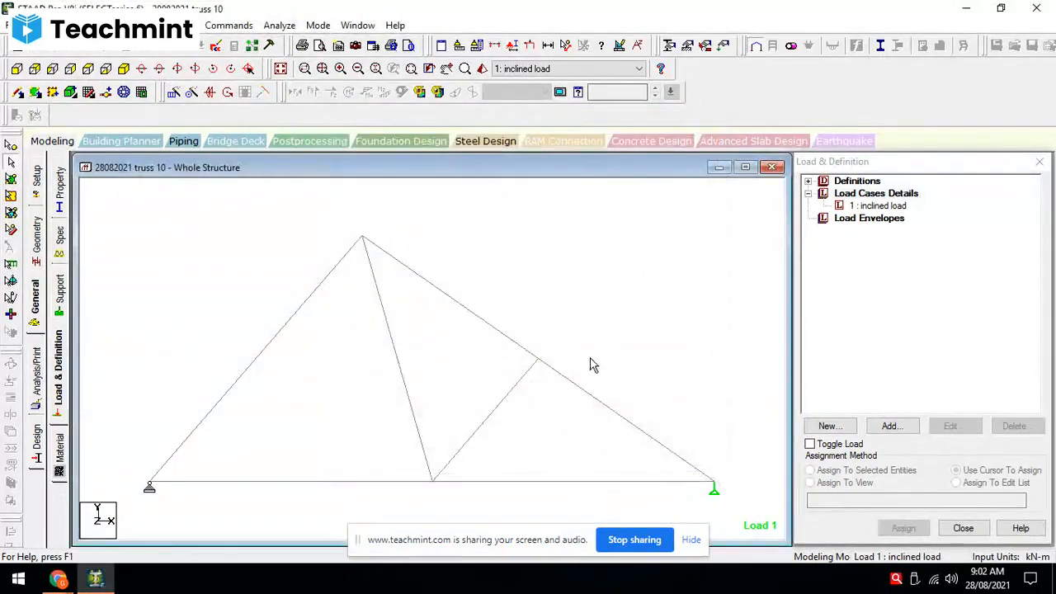
scroll(590, 365, down, 1)
Step: Add a concentrated member force of -20 kN in local Y with d1 1.74906 m and d2 0 to the inclined load case
click(875, 206)
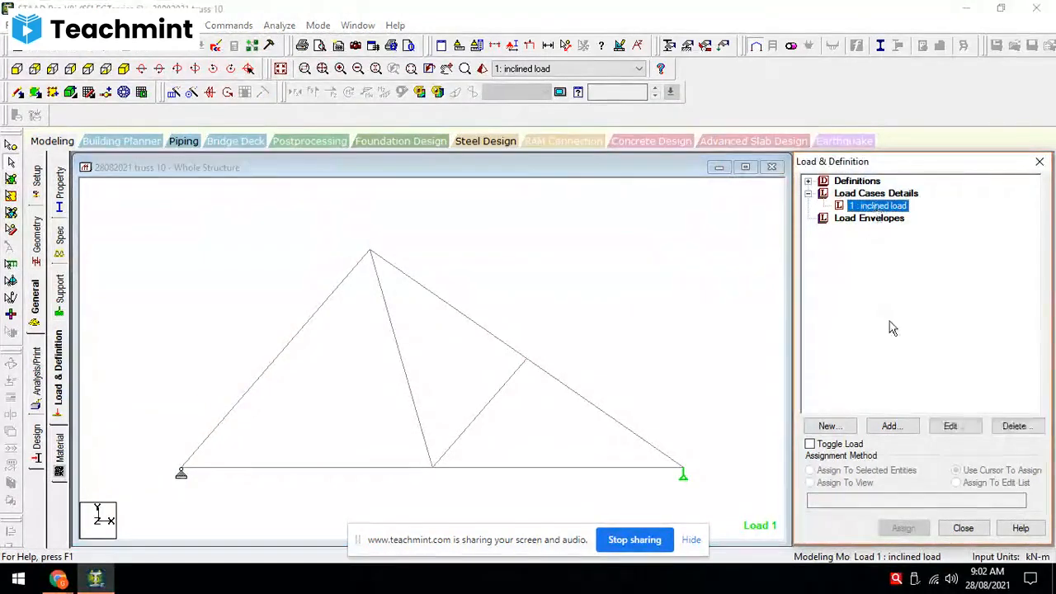
click(890, 426)
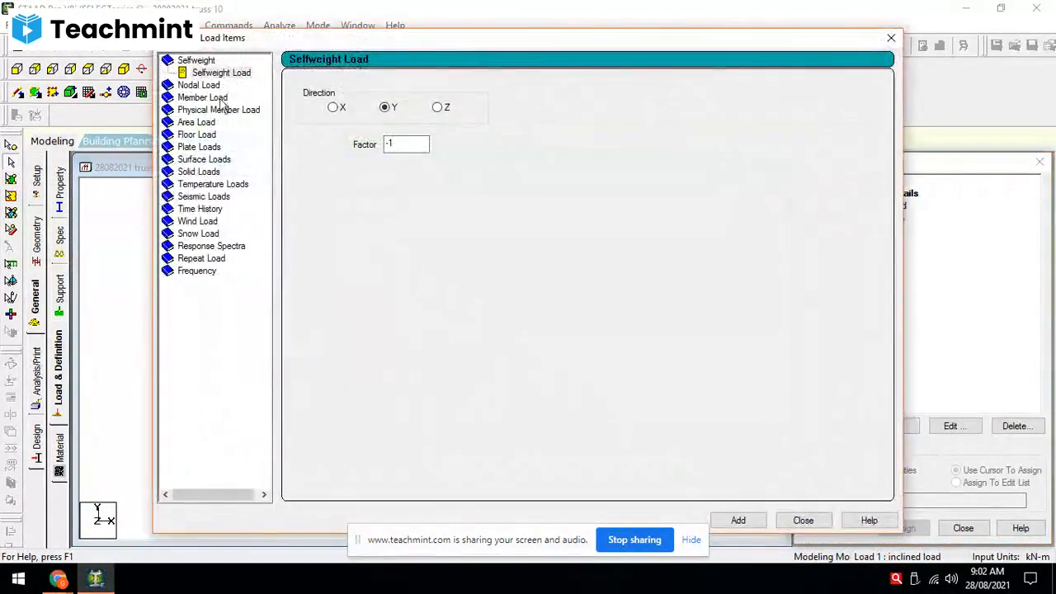
click(216, 99)
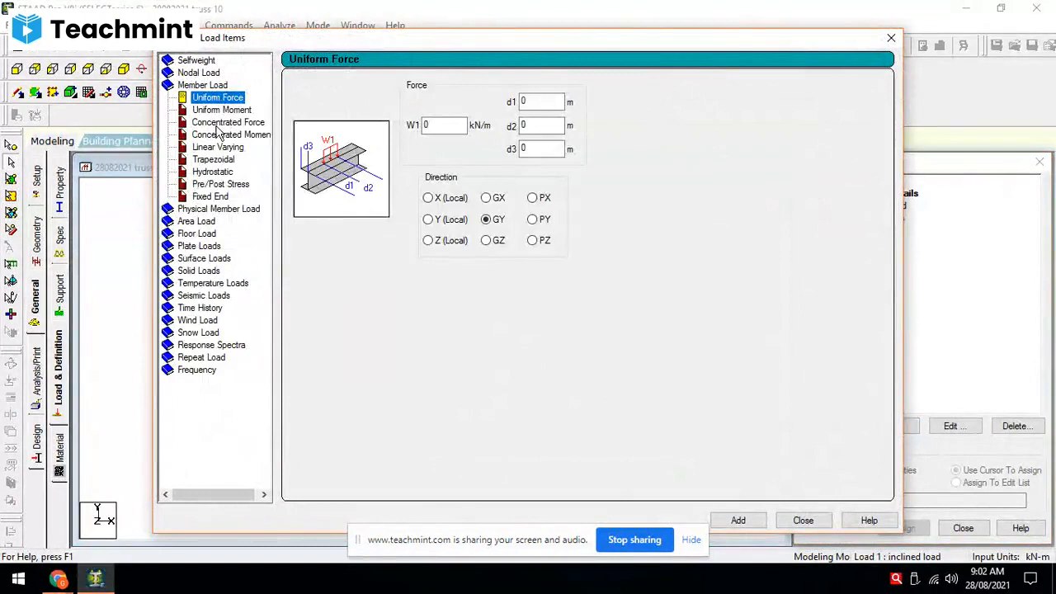
click(218, 124)
click(438, 126)
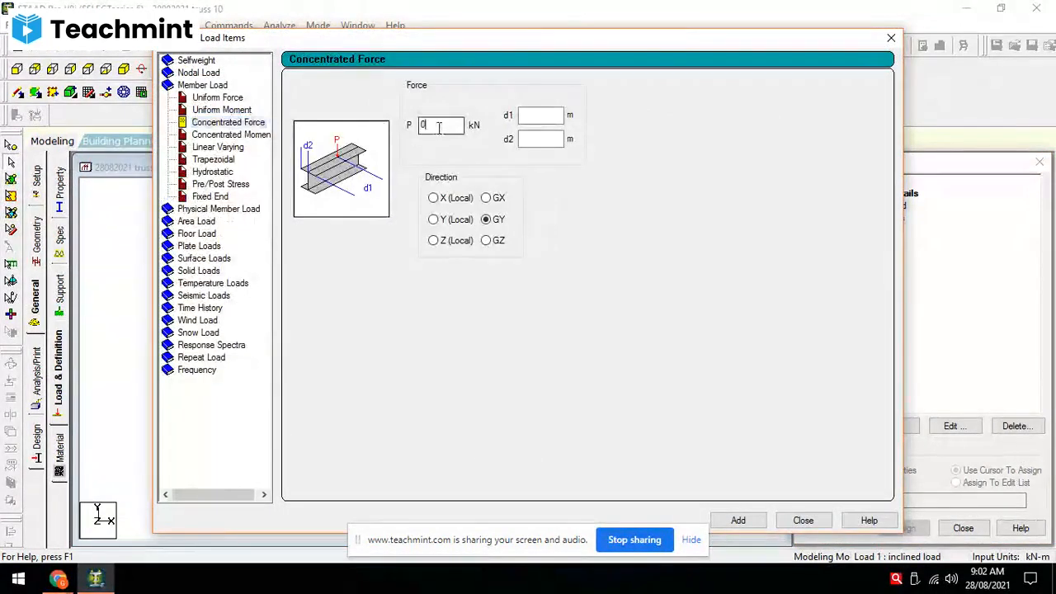
drag(439, 126, 405, 124)
text(-20)
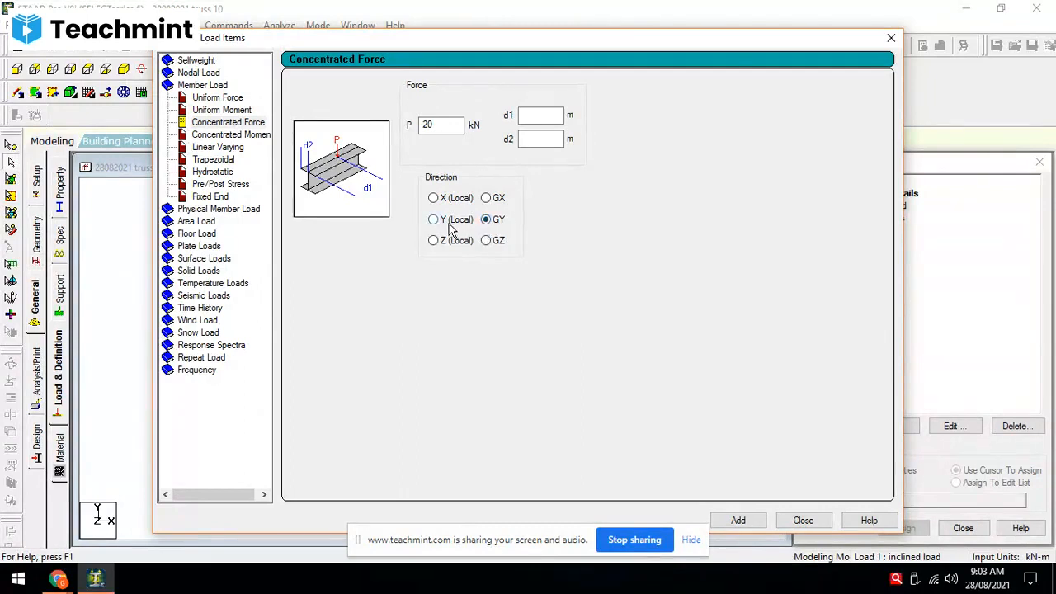
click(451, 229)
click(533, 117)
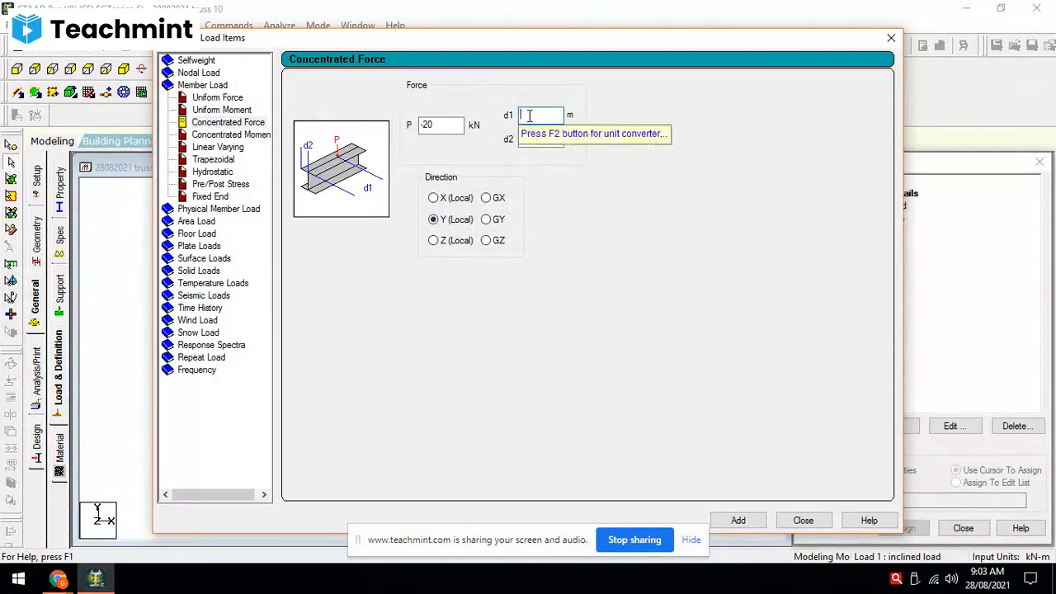
text(1.74906)
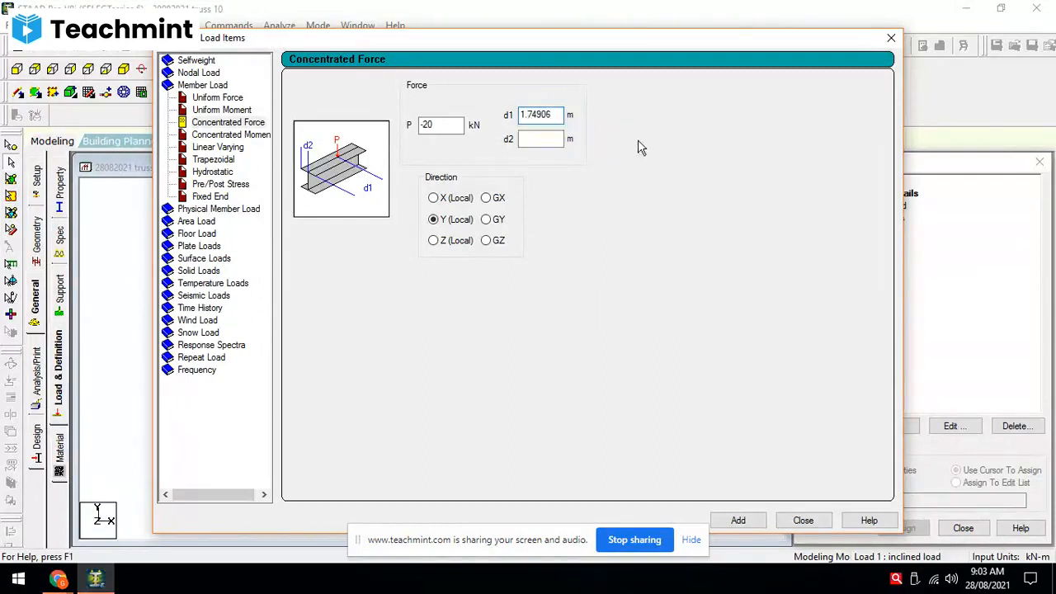
click(537, 140)
text(0)
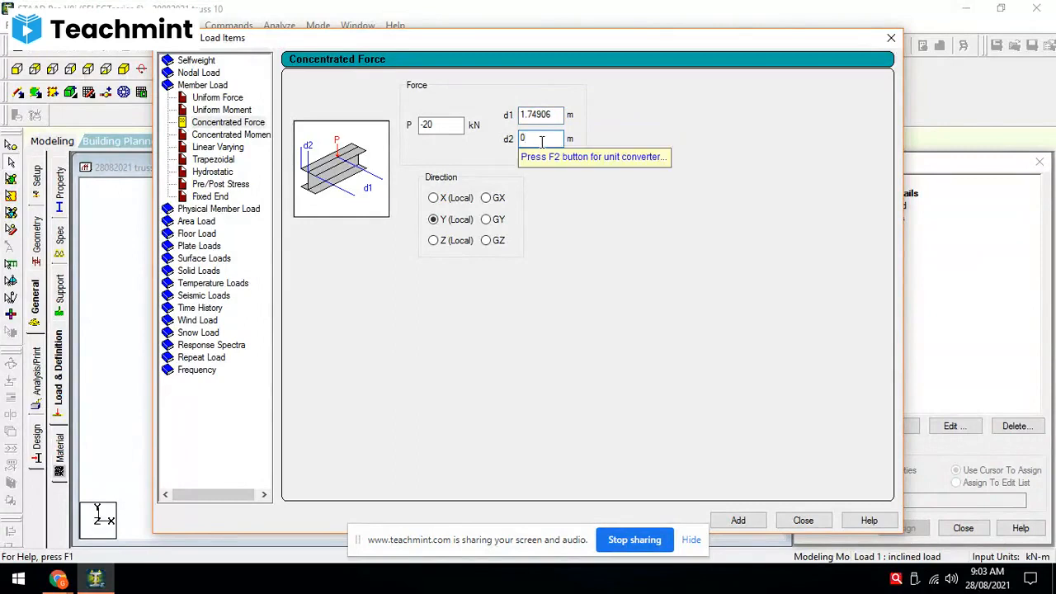
click(738, 521)
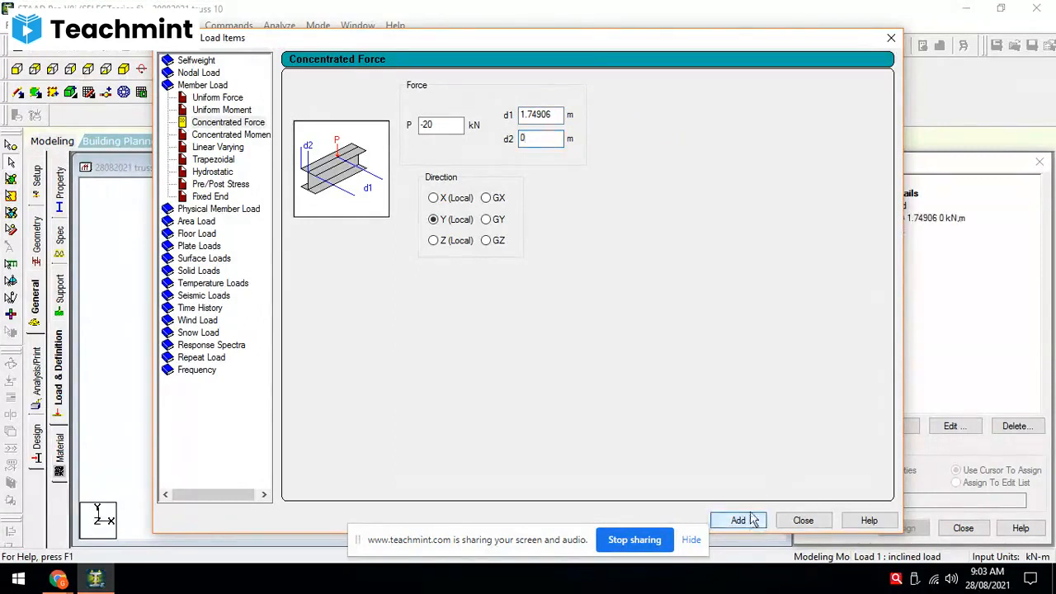
Step: Add a second -20 kN local Y concentrated member force with d1 0 and d2 1.74906 m to the same load case
drag(564, 115, 516, 115)
key(ctrl+c)
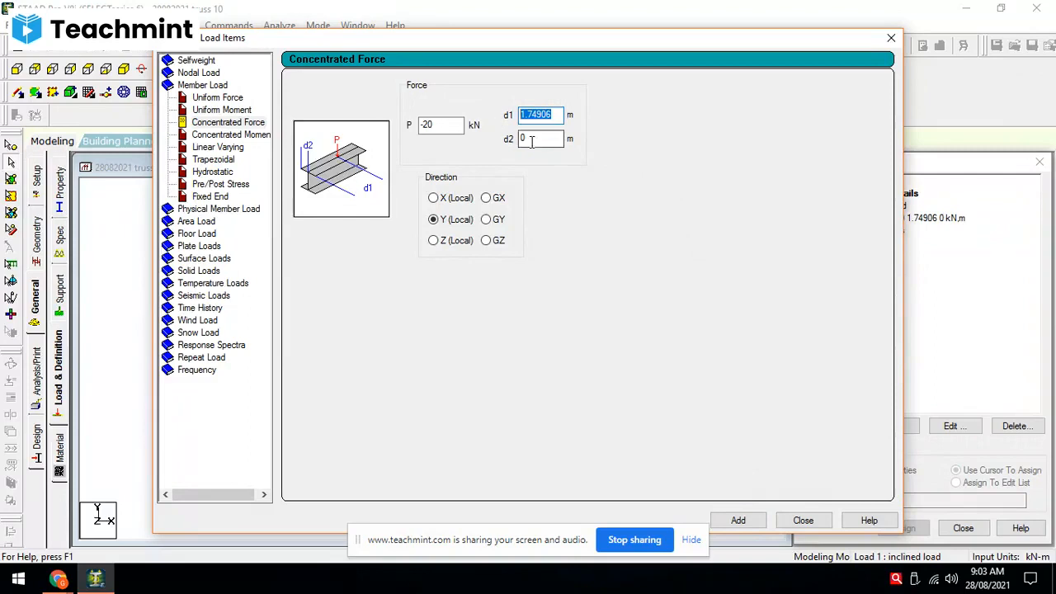
double_click(525, 139)
key(ctrl+v)
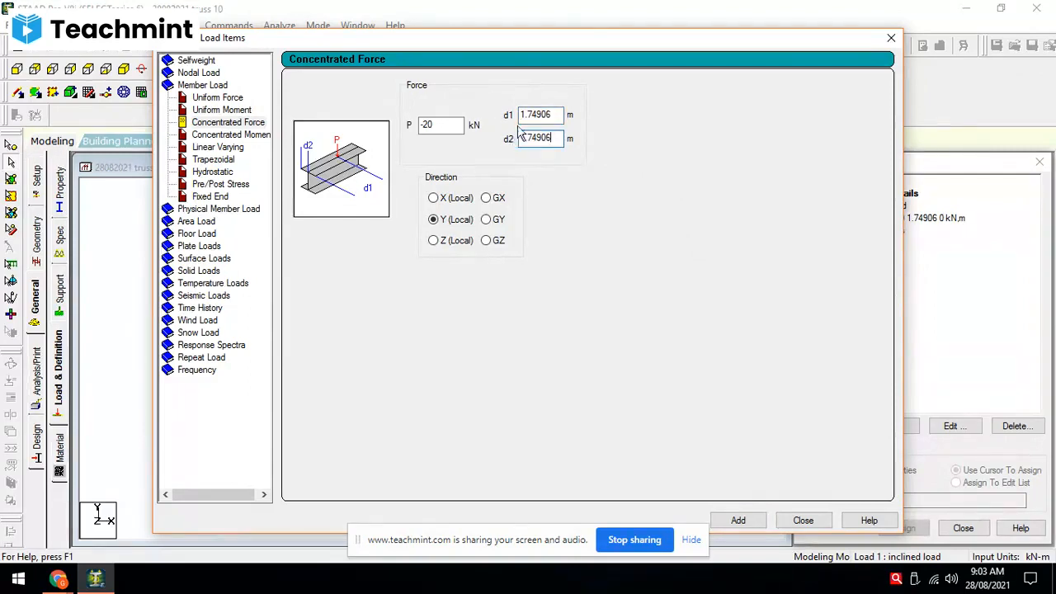
drag(563, 114, 513, 120)
text(0)
click(737, 520)
click(803, 520)
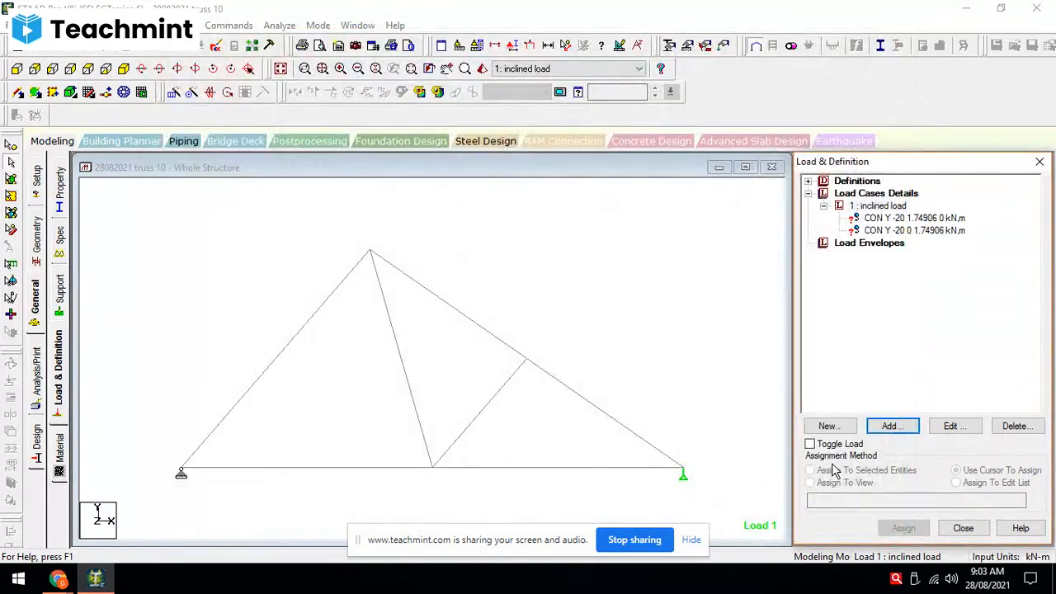
Step: Assign the -20 kN force with d1 1.74906 m to the upper half of the right sloping member and save the file
click(474, 330)
click(928, 220)
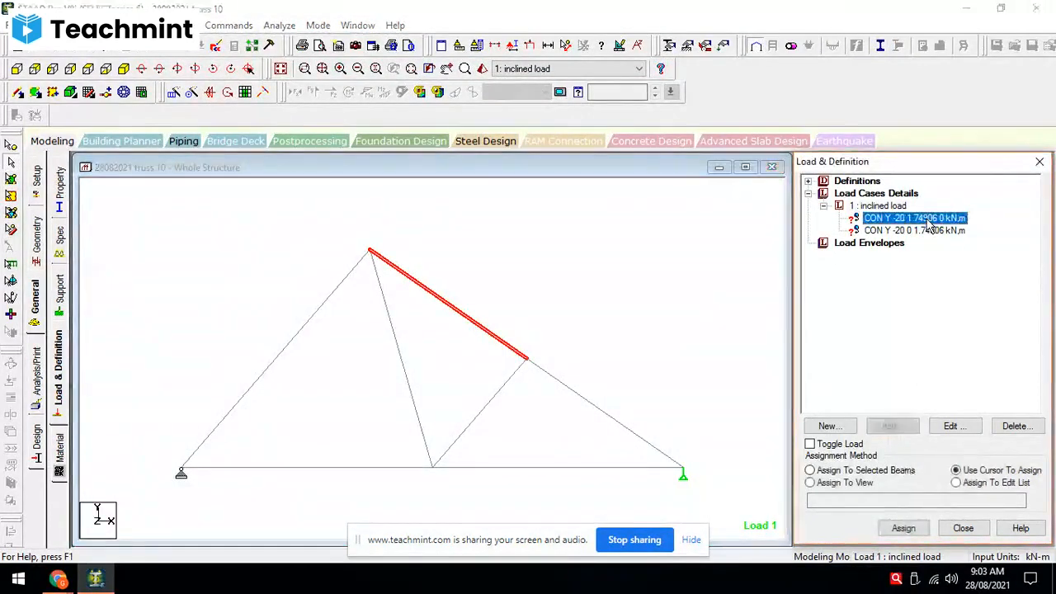
click(858, 471)
click(903, 528)
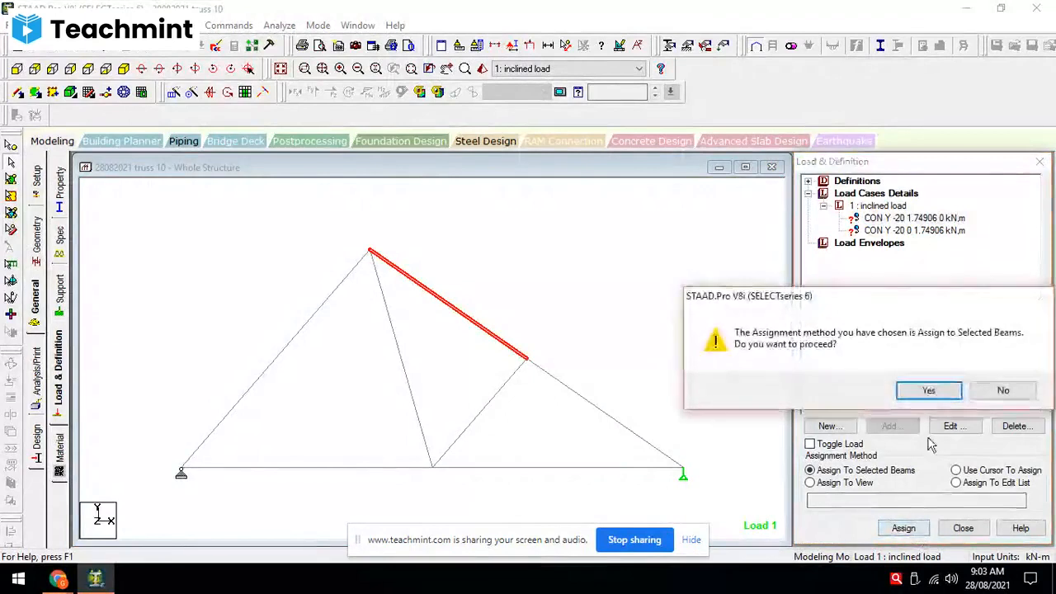
click(930, 391)
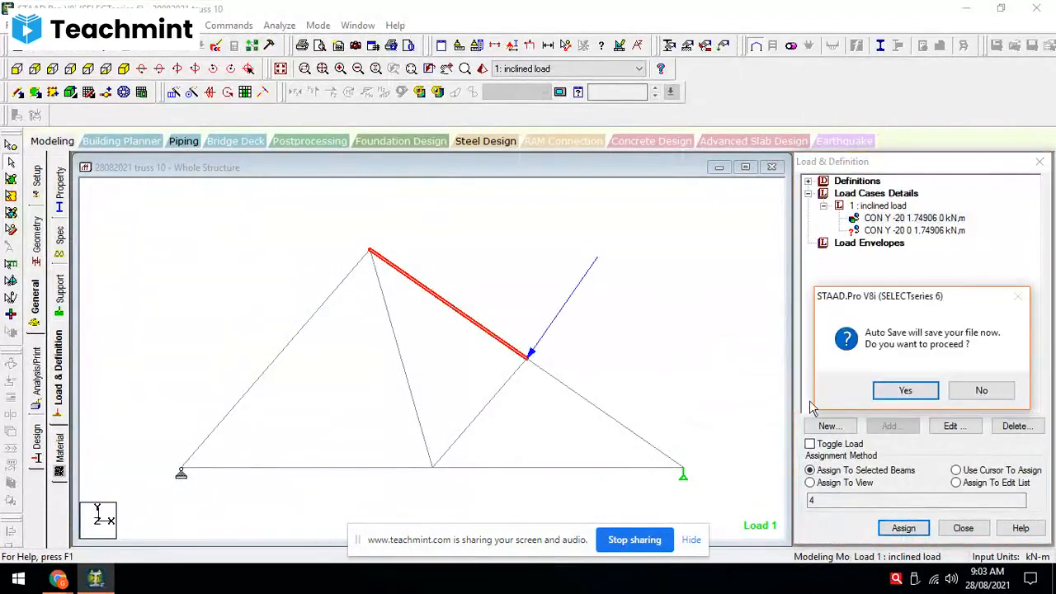
click(907, 391)
click(435, 309)
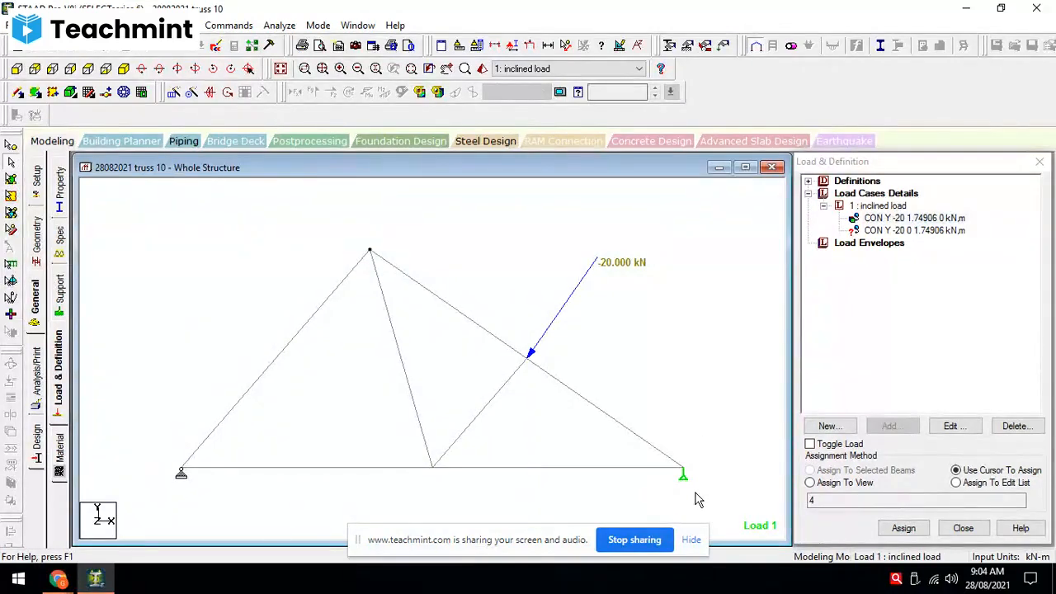
Step: Change the assigned concentrated force with d1 1.74906 m to 20 kN to reverse its direction
double_click(920, 220)
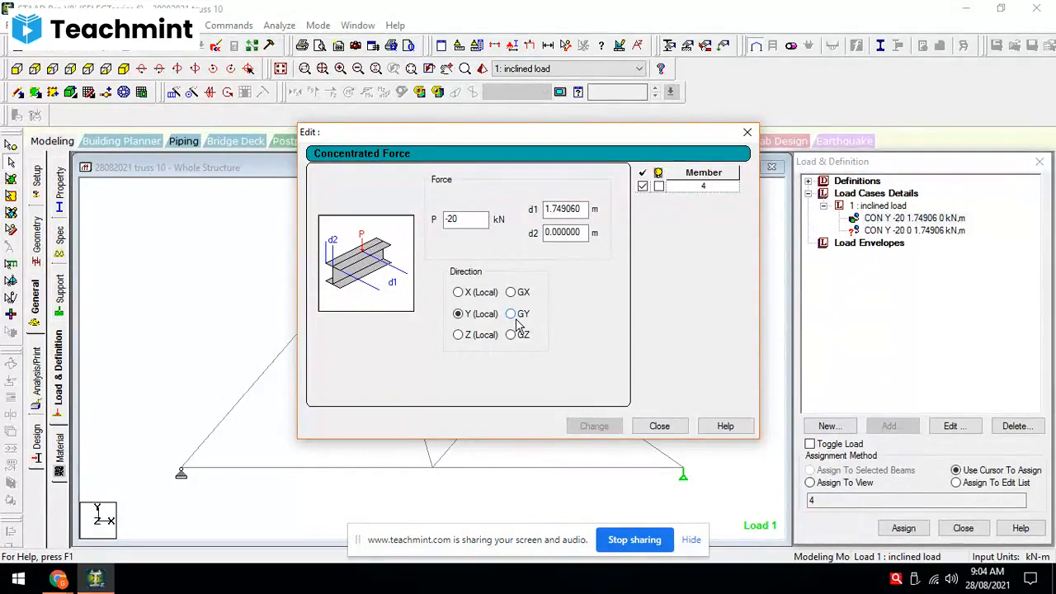
click(450, 218)
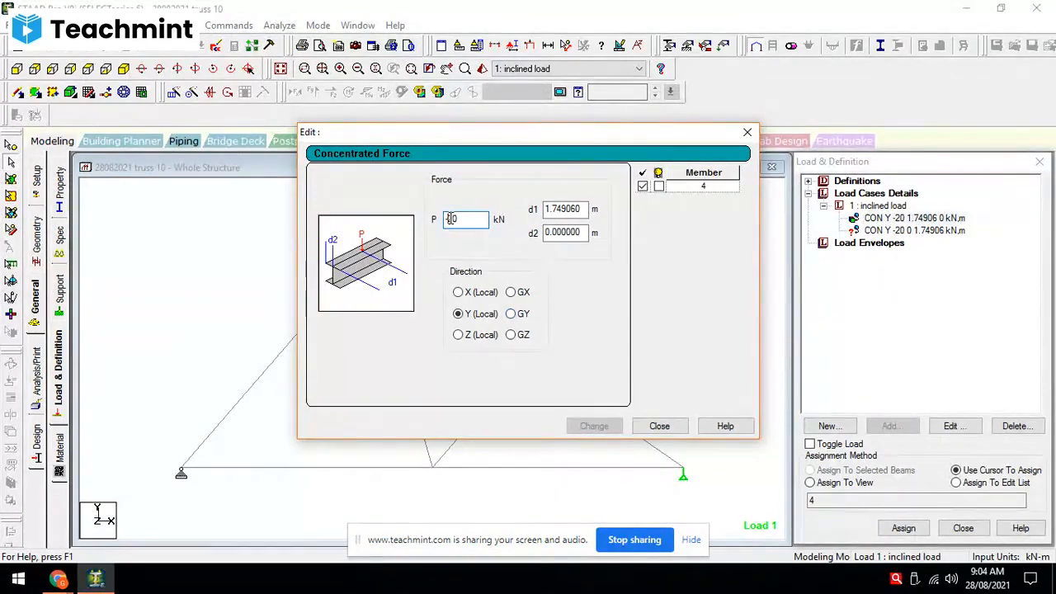
key(Delete)
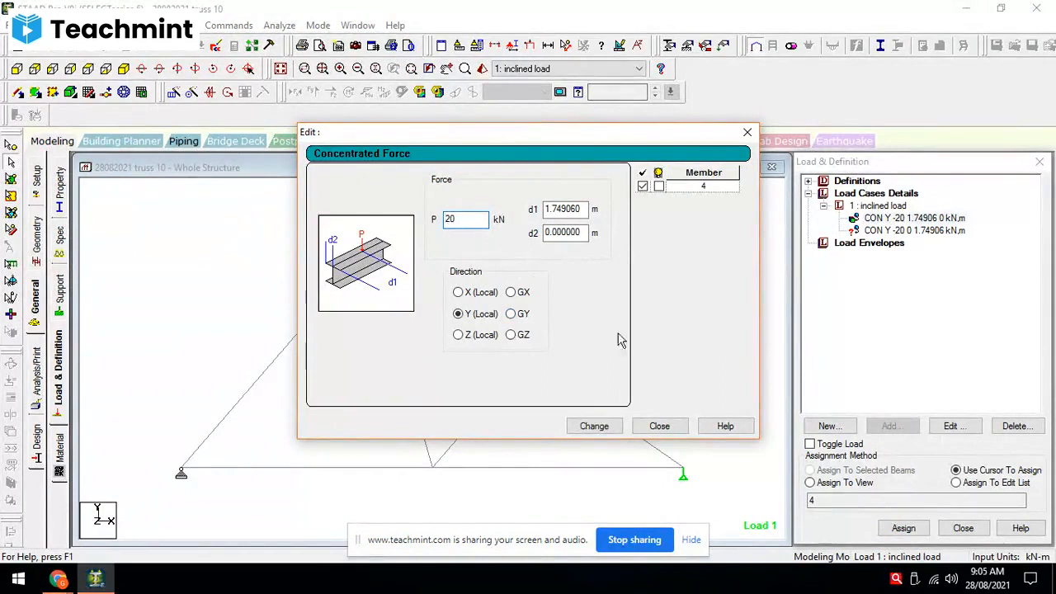
drag(635, 138, 261, 16)
click(226, 304)
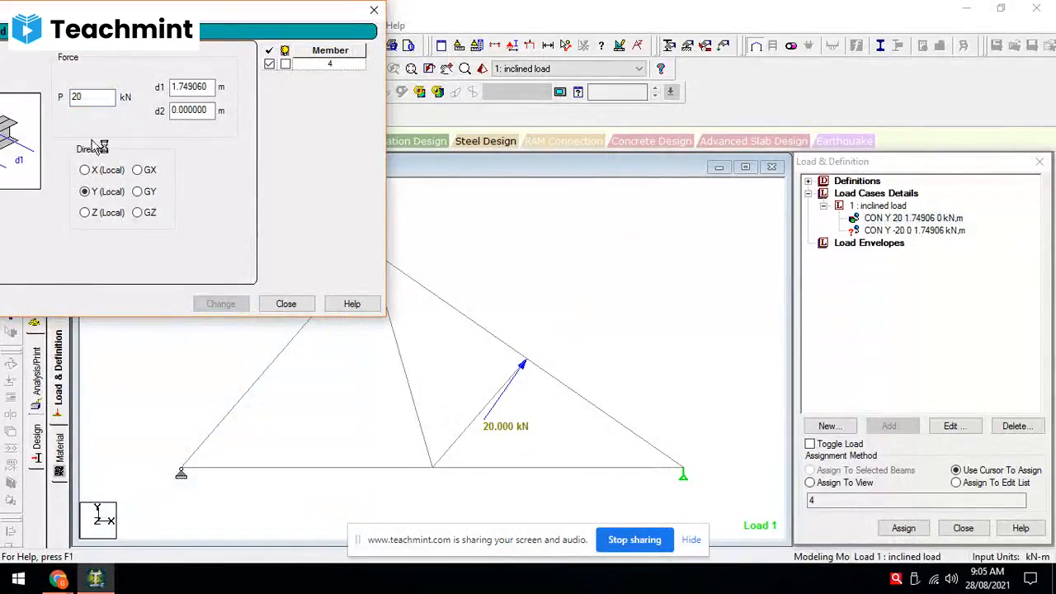
Step: Set the reversed concentrated force back to -20 kN and finish editing it
click(74, 97)
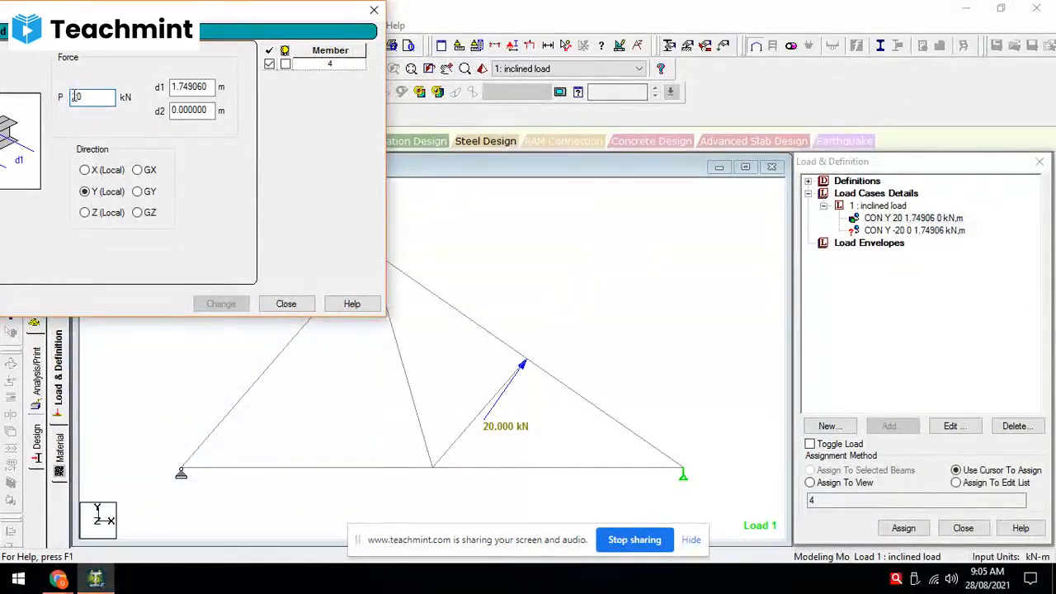
text(-)
click(220, 304)
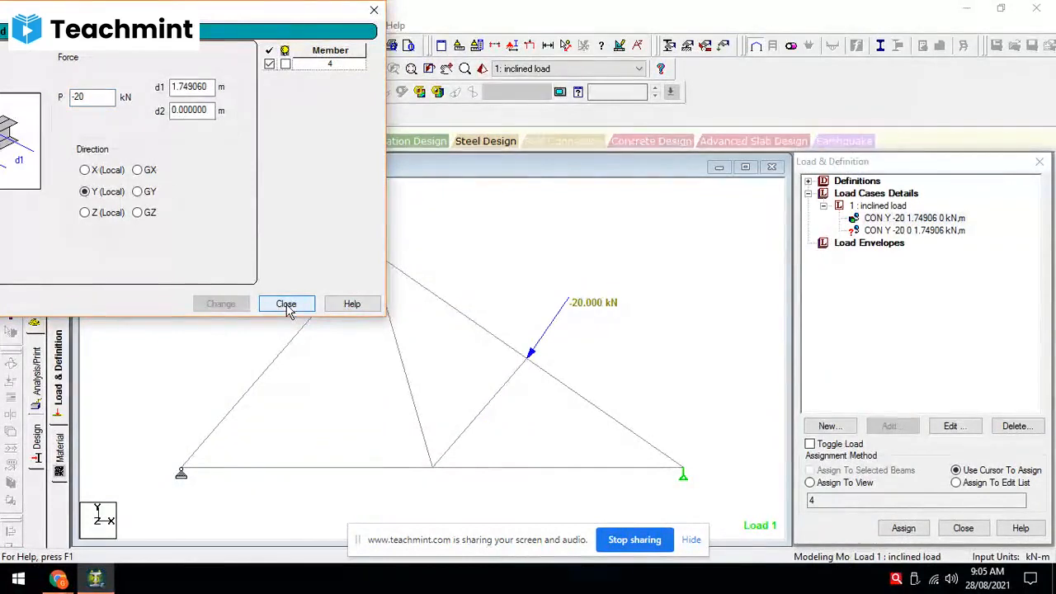
drag(240, 17, 732, 37)
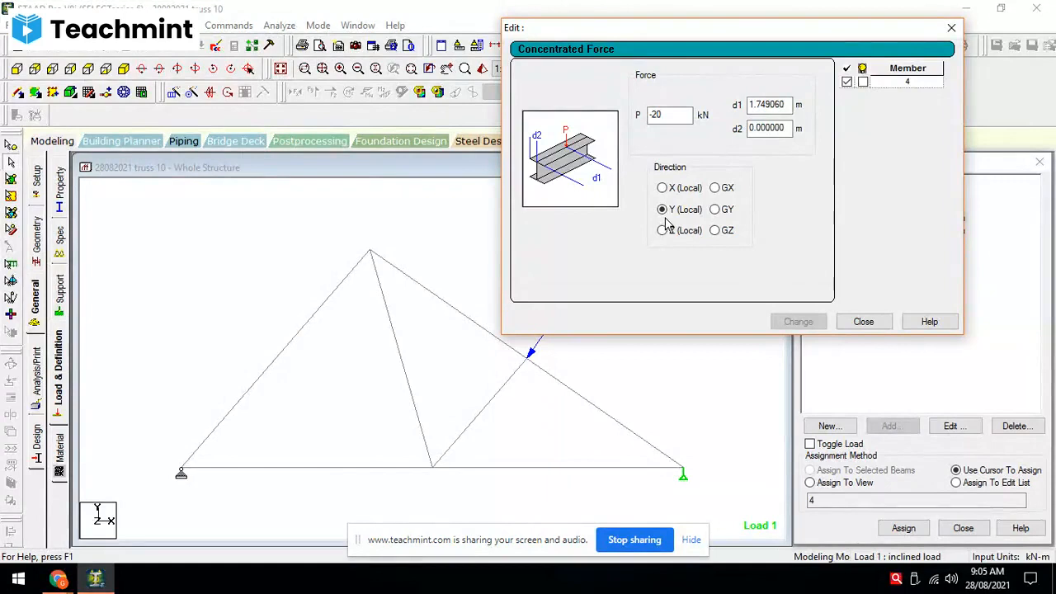
click(788, 105)
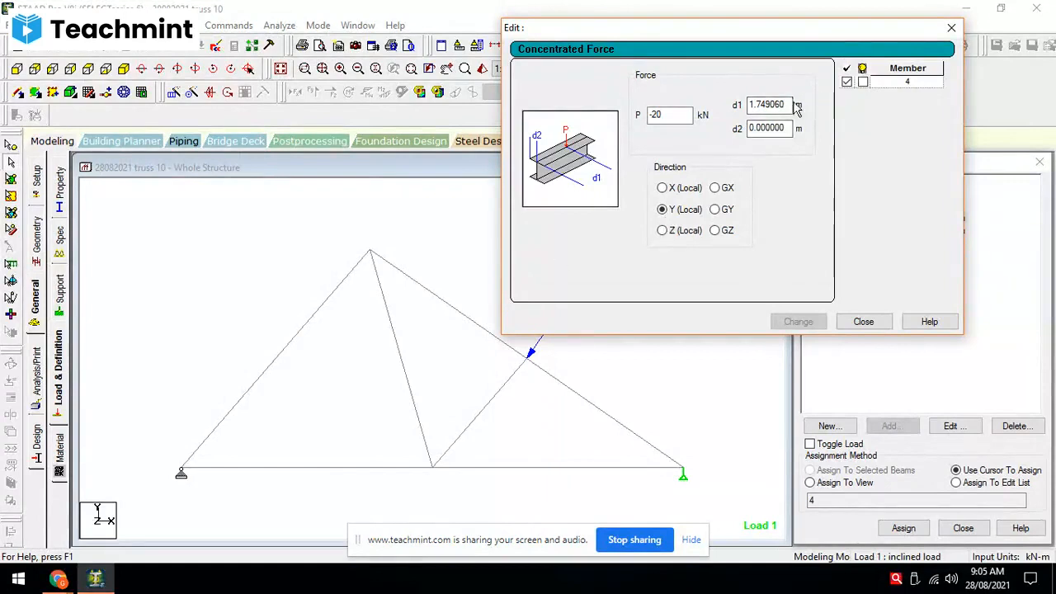
click(788, 128)
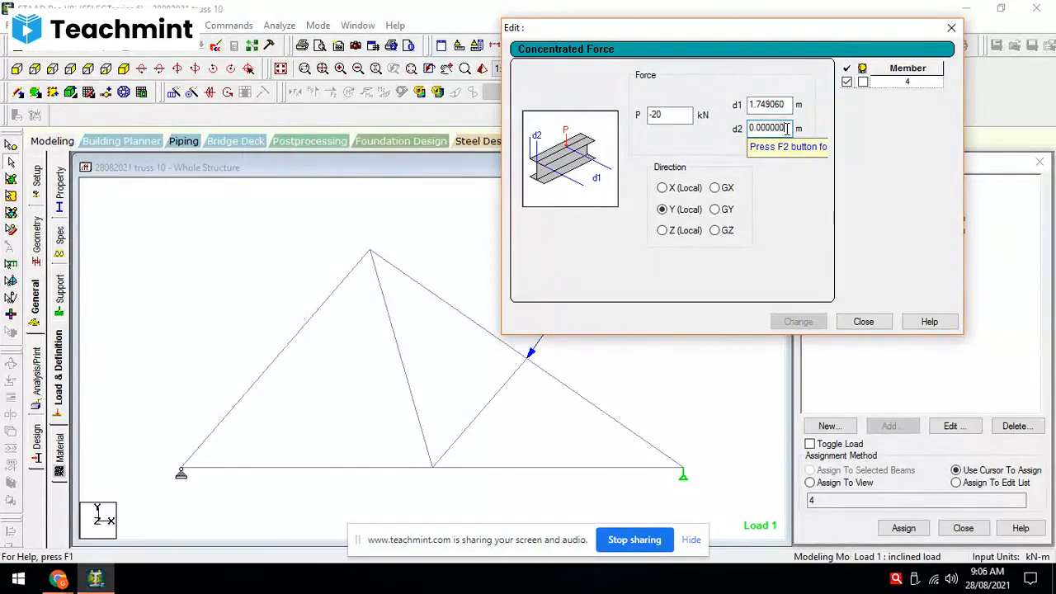
click(864, 323)
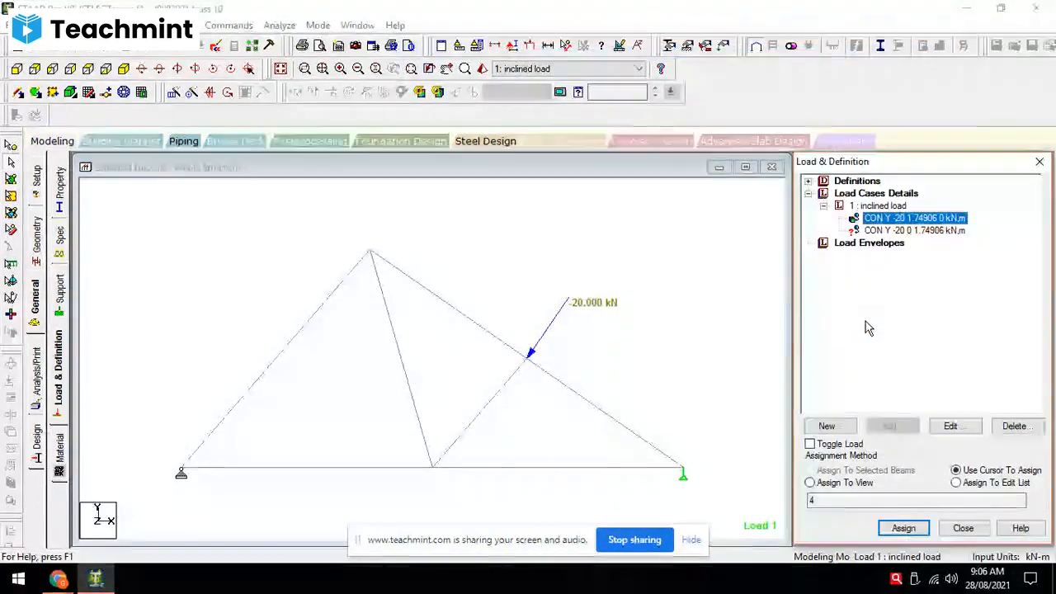
Step: Assign the -20 kN force with d2 1.74906 m to the upper half of the right sloping member
click(950, 230)
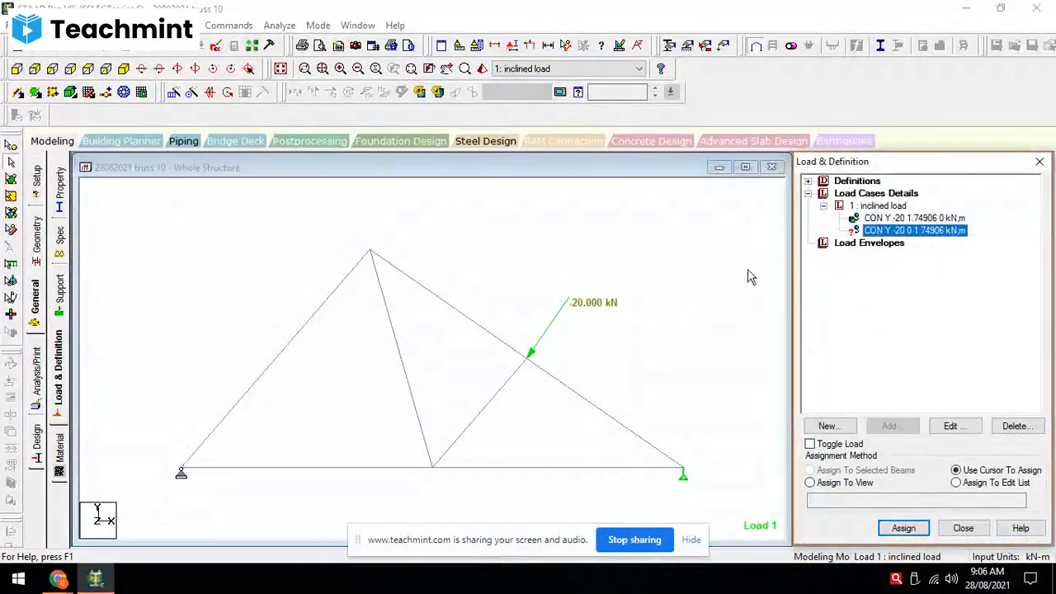
click(481, 326)
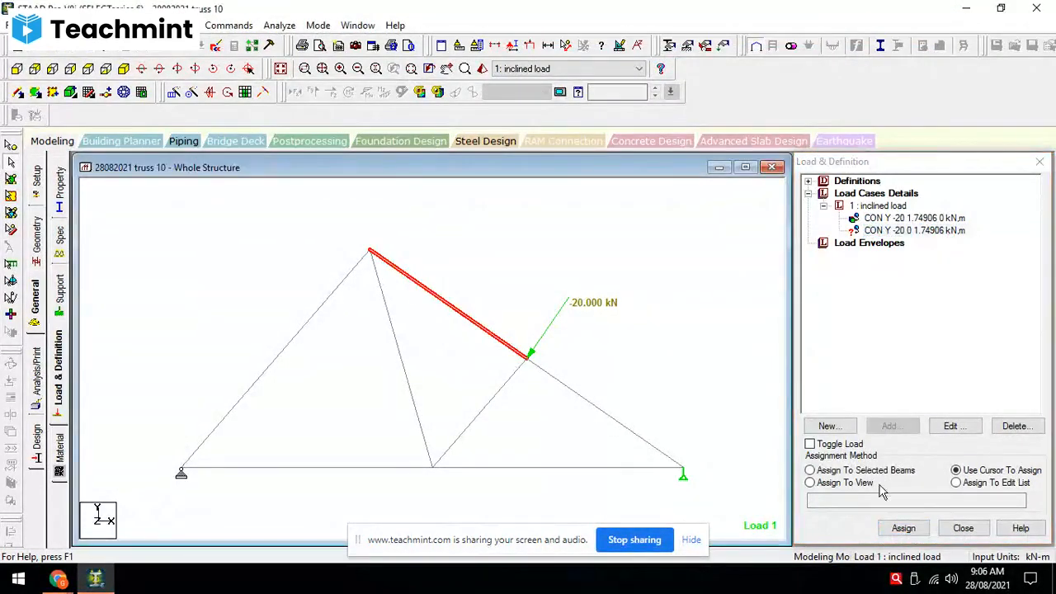
click(866, 470)
click(903, 527)
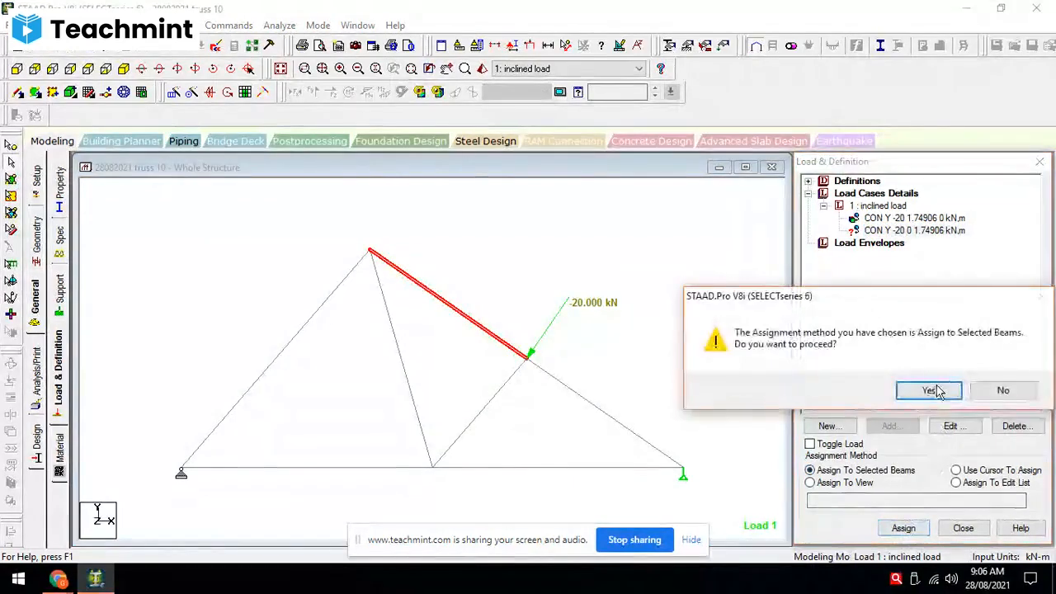
click(934, 391)
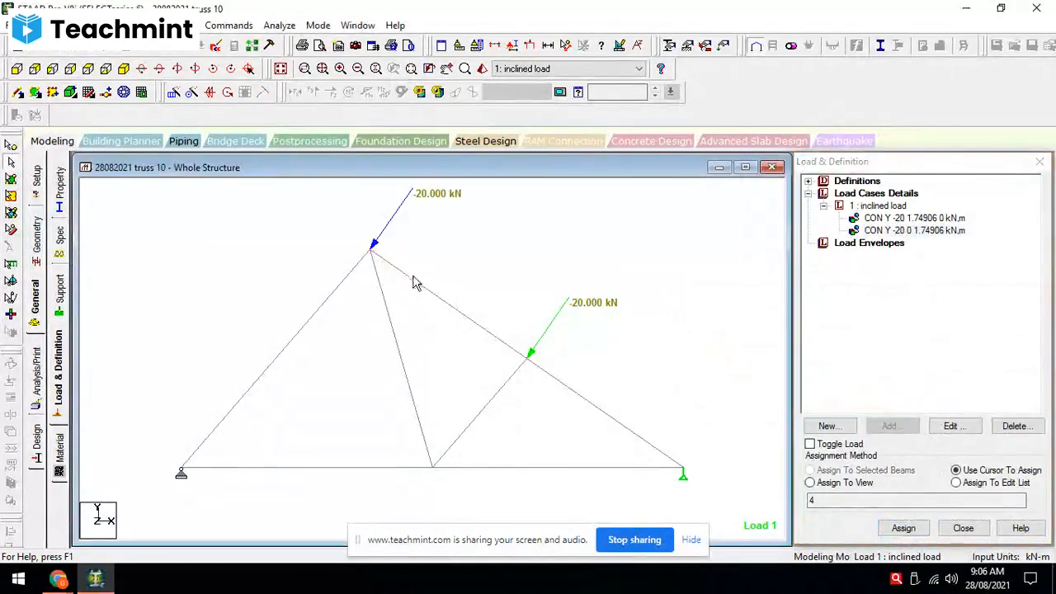
Step: Assign the -20 kN concentrated force with d1 1.74906 m to the lower half of the right sloping member
click(901, 219)
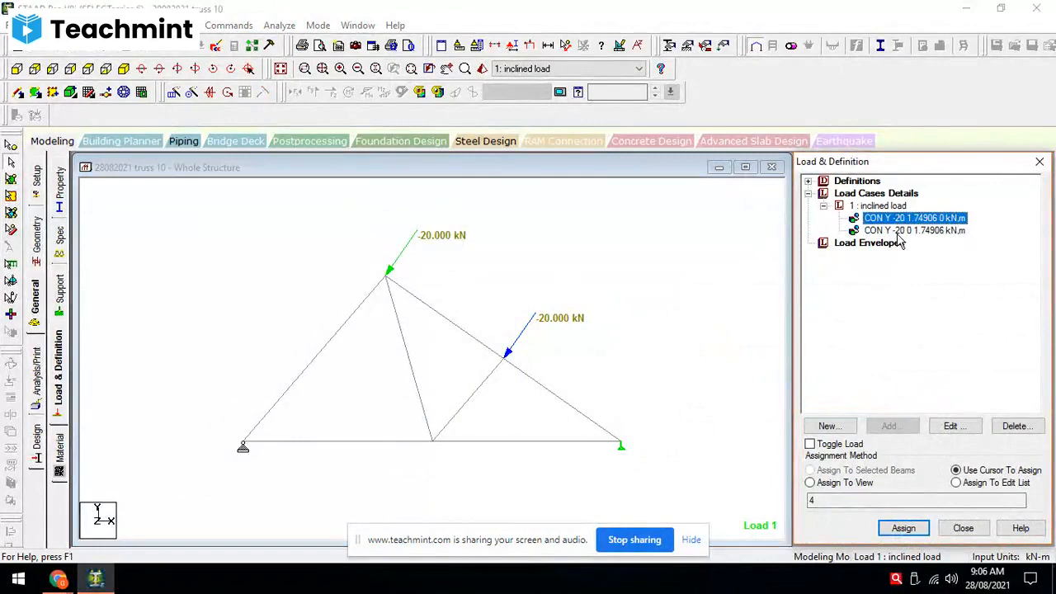
click(908, 230)
click(579, 412)
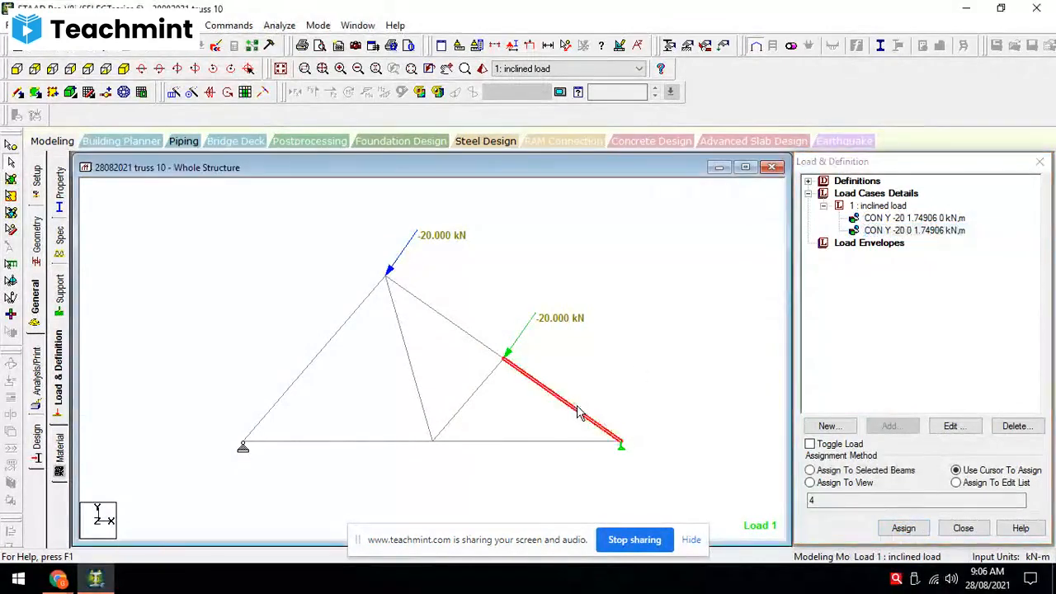
click(909, 218)
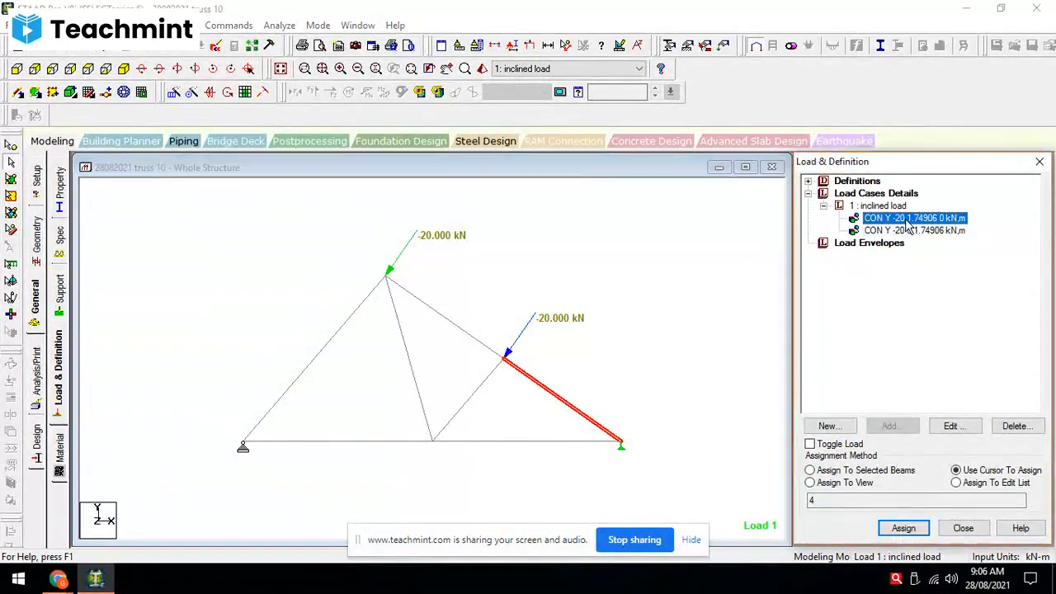
click(888, 473)
click(902, 528)
click(872, 389)
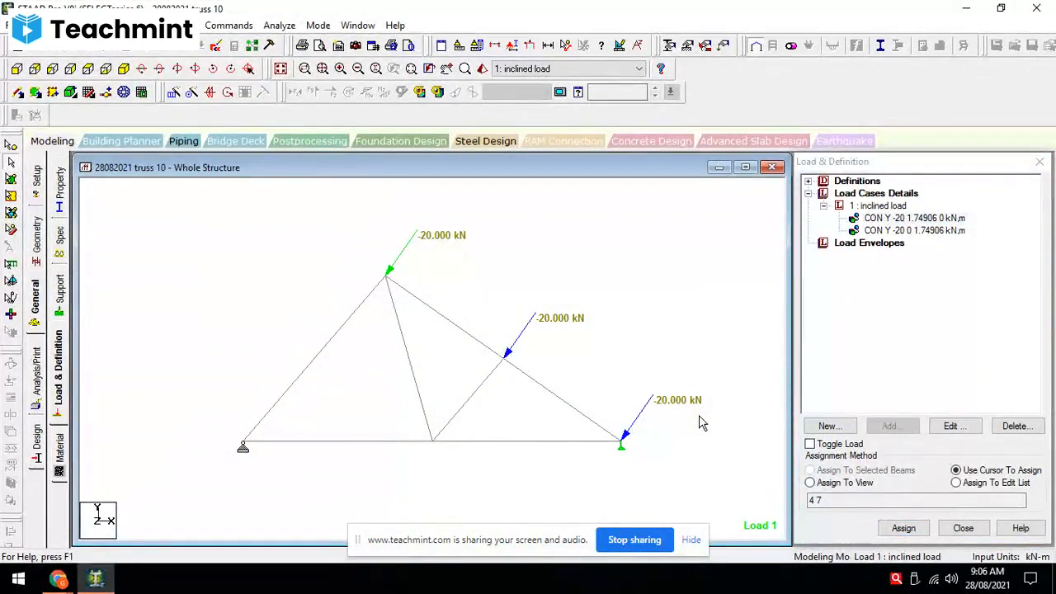
Step: Review the force, distances, local Y direction and assigned members of both concentrated load definitions
double_click(915, 231)
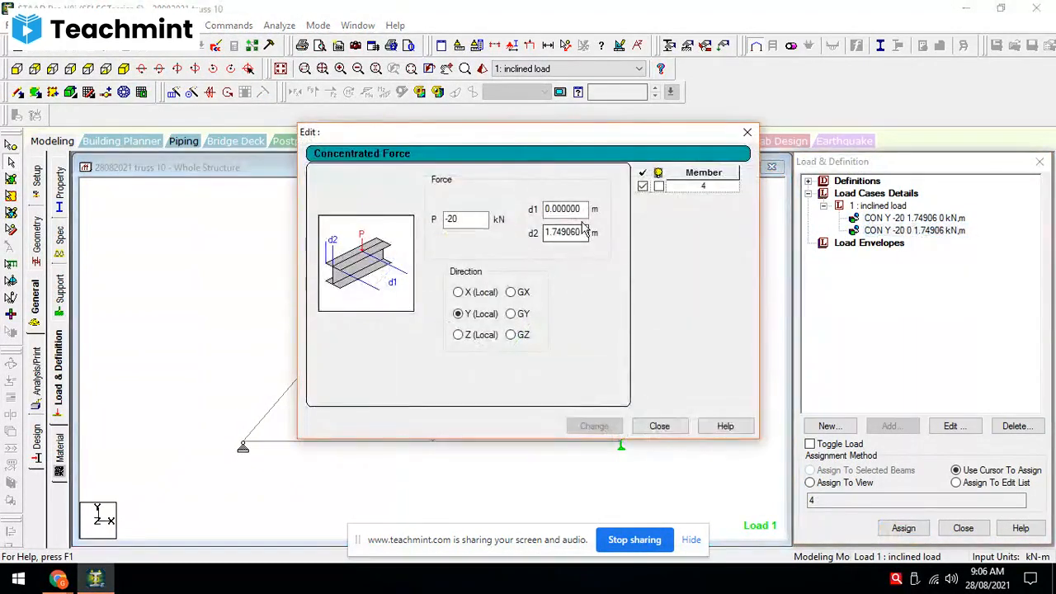
click(641, 428)
double_click(914, 218)
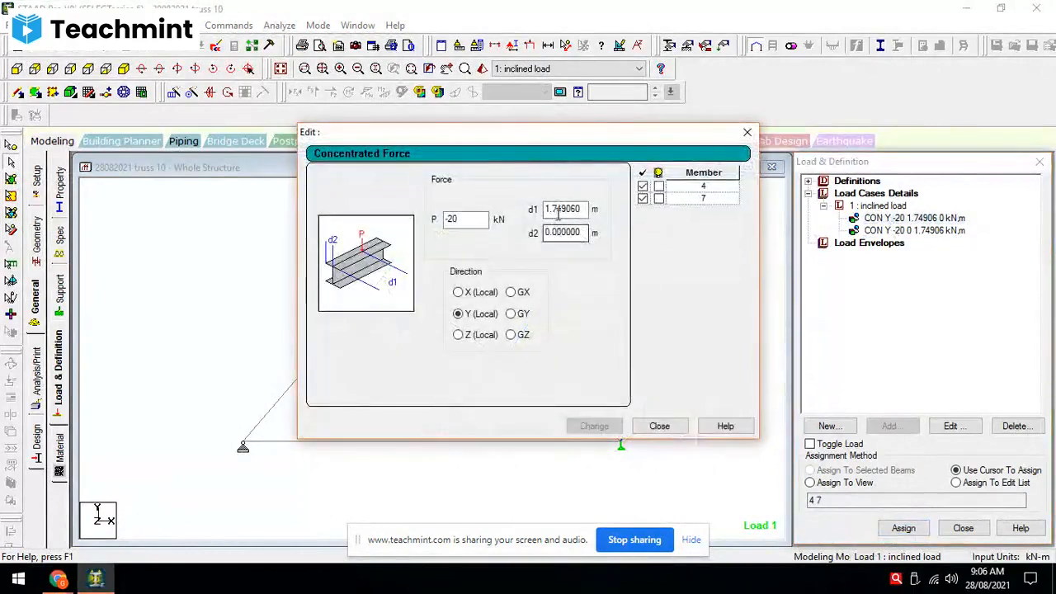
click(657, 427)
scroll(585, 363, down, 3)
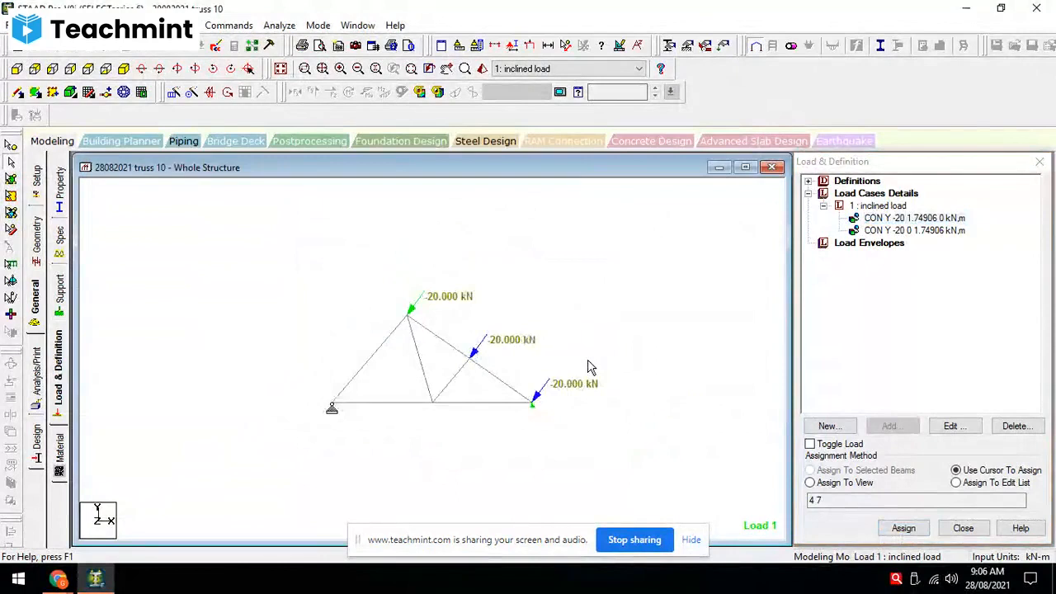
scroll(589, 363, up, 3)
scroll(591, 330, down, 2)
middle_drag(591, 328, 569, 356)
scroll(561, 347, up, 2)
click(890, 231)
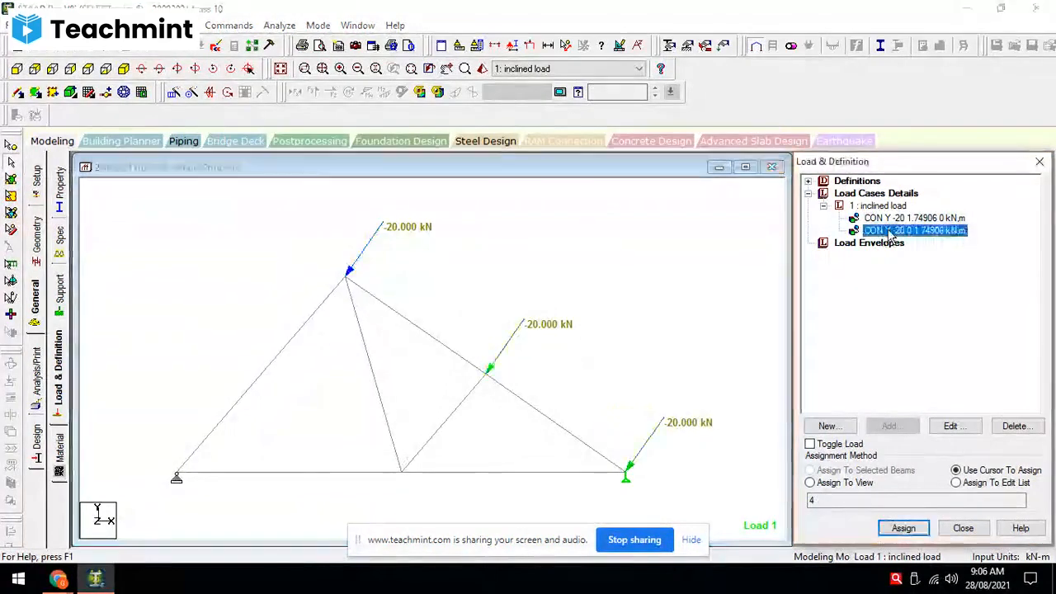
double_click(890, 231)
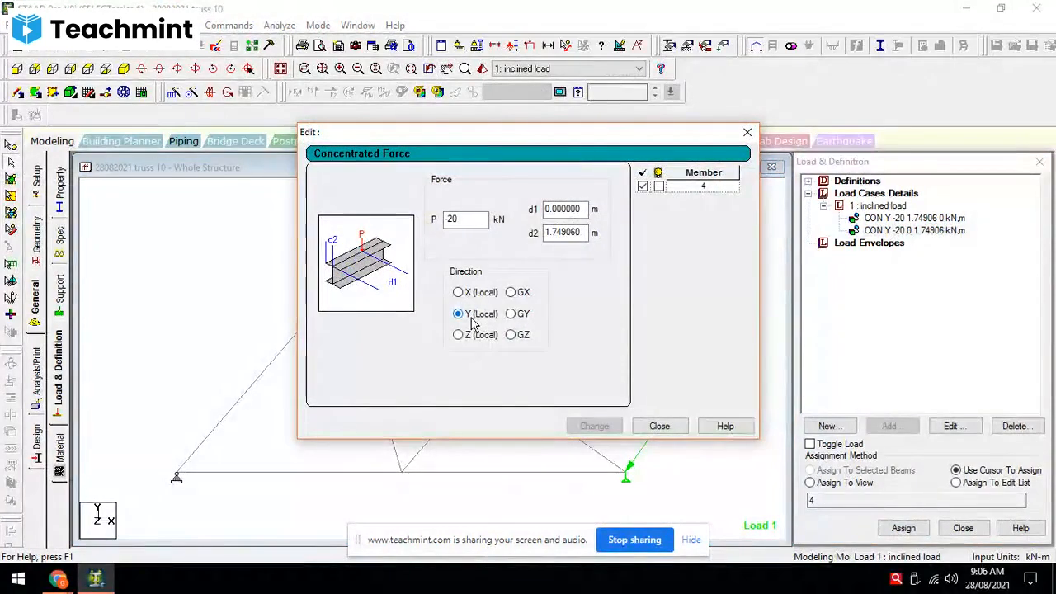
click(657, 425)
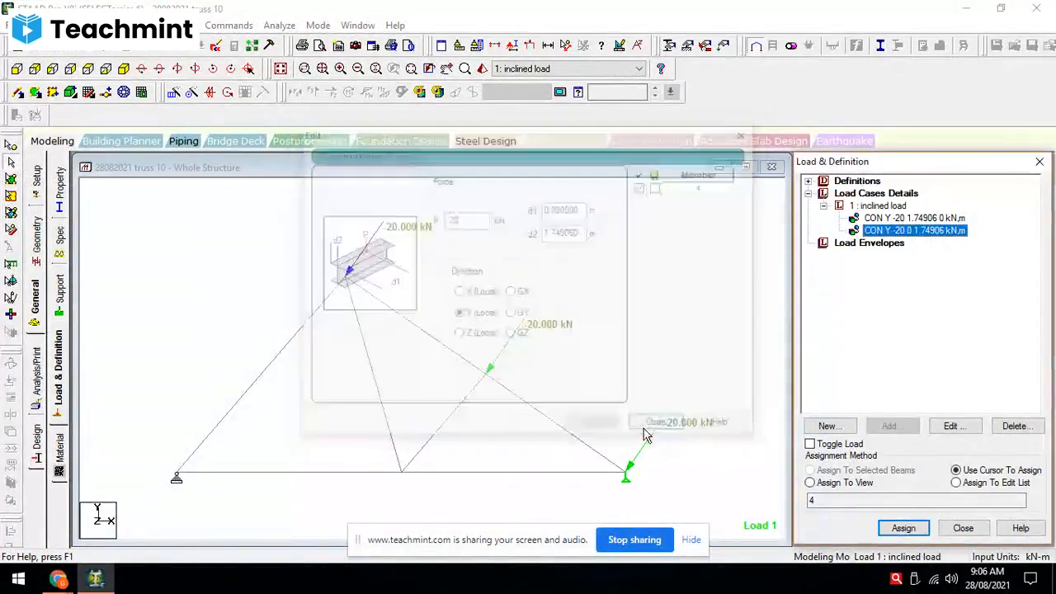
scroll(672, 387, down, 2)
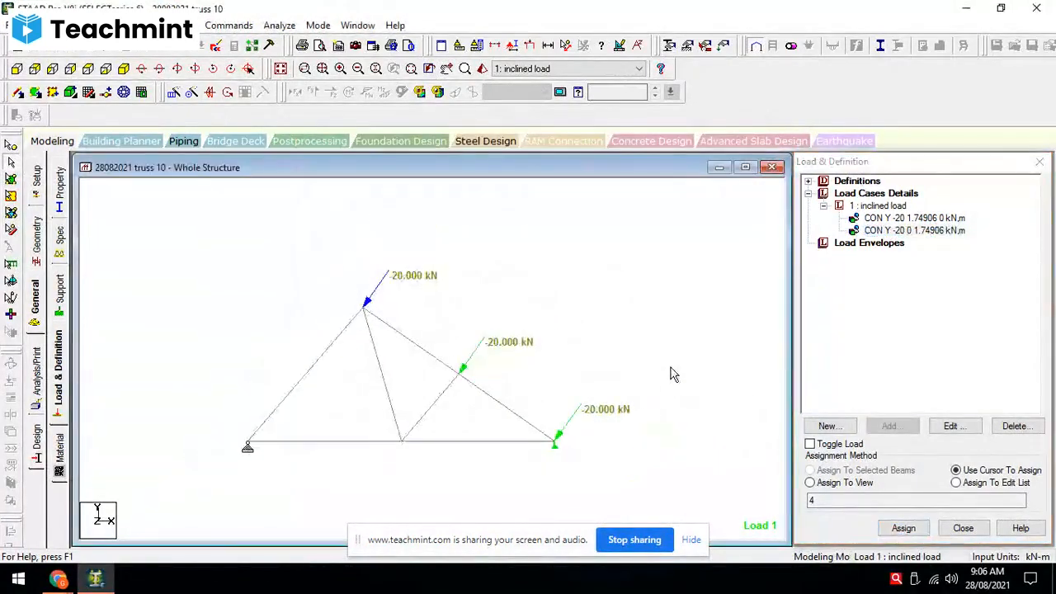
Step: Add the Perform Analysis command with the print option All
click(231, 26)
mouse_move(268, 255)
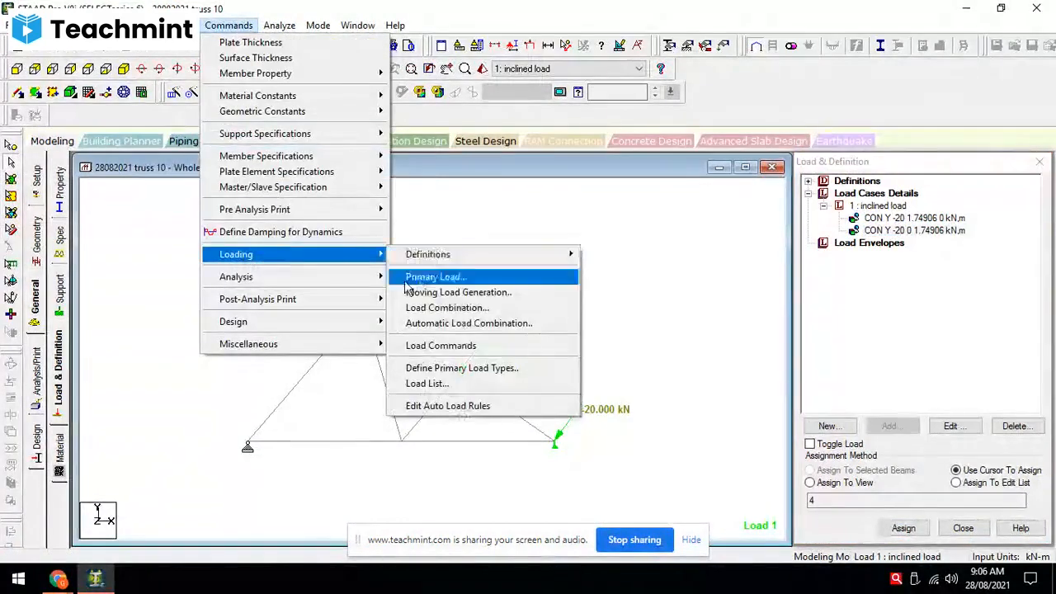
mouse_move(316, 276)
click(436, 280)
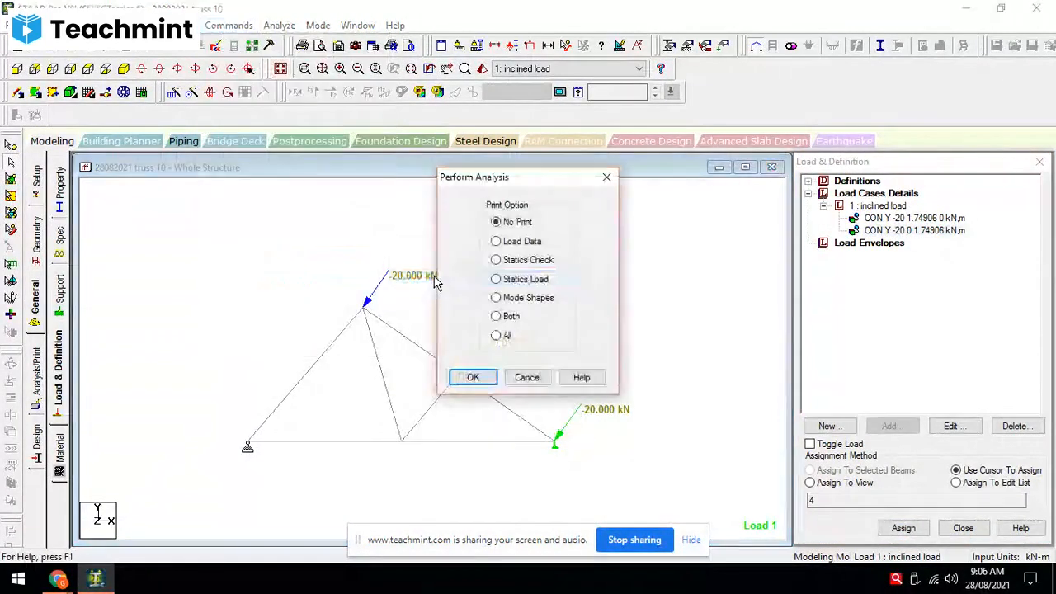
click(496, 337)
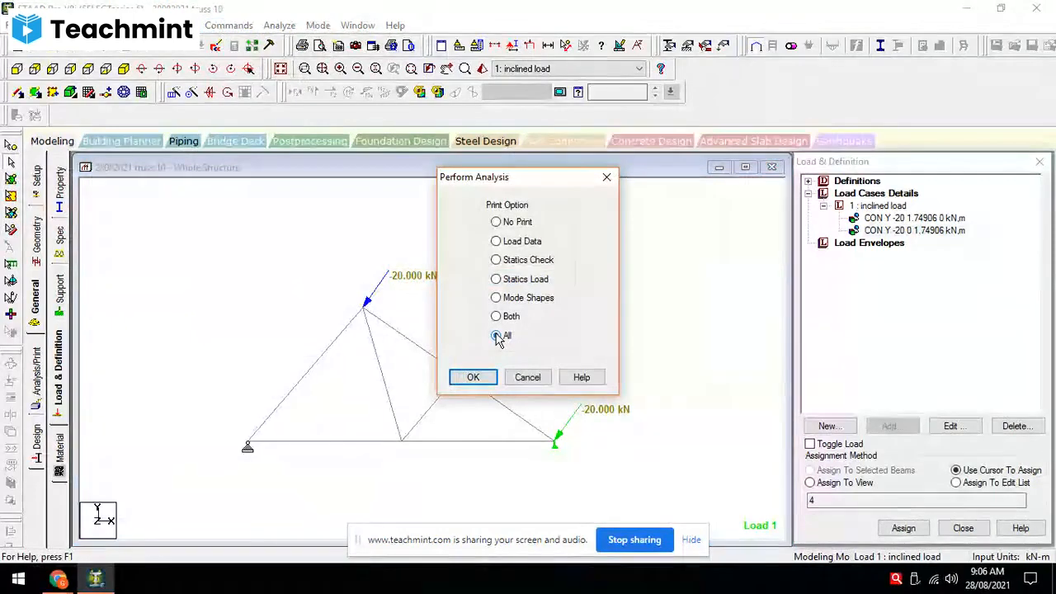
click(471, 376)
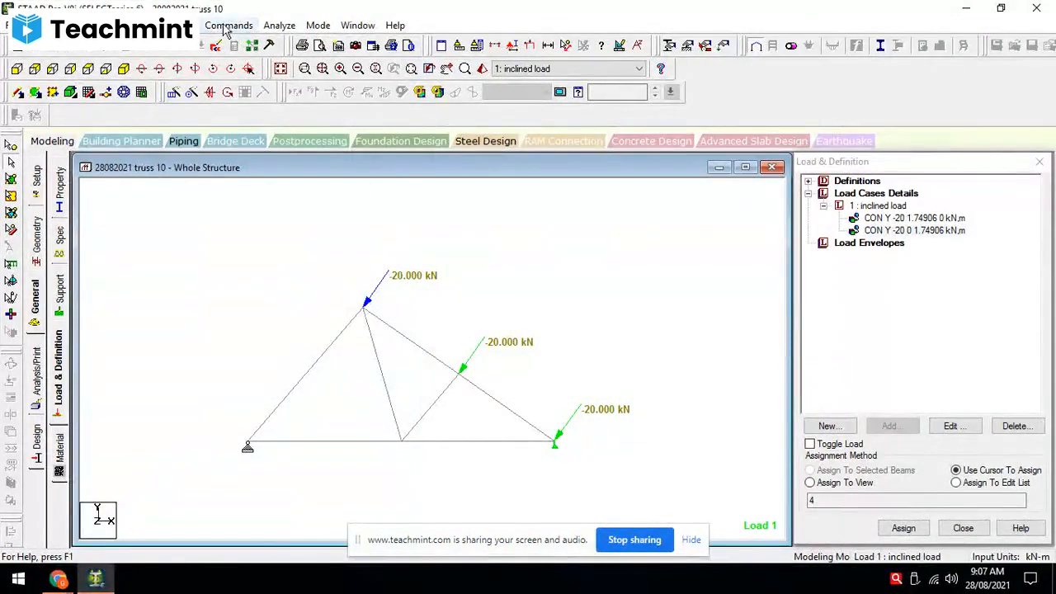
Step: Save the model and run the analysis, continuing into postprocessing with the inclined load case results
click(279, 26)
click(284, 40)
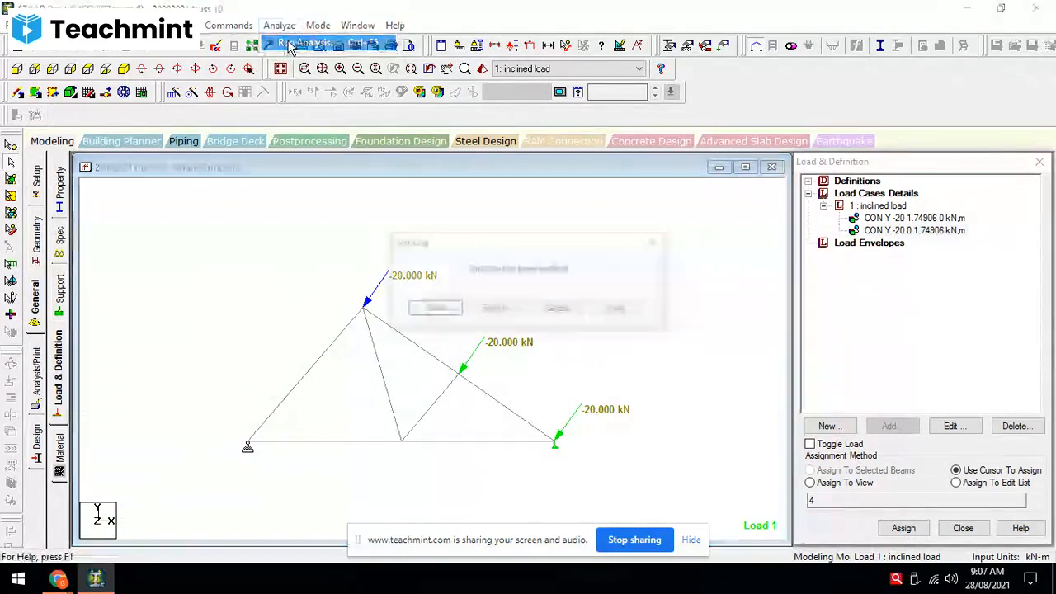
click(432, 310)
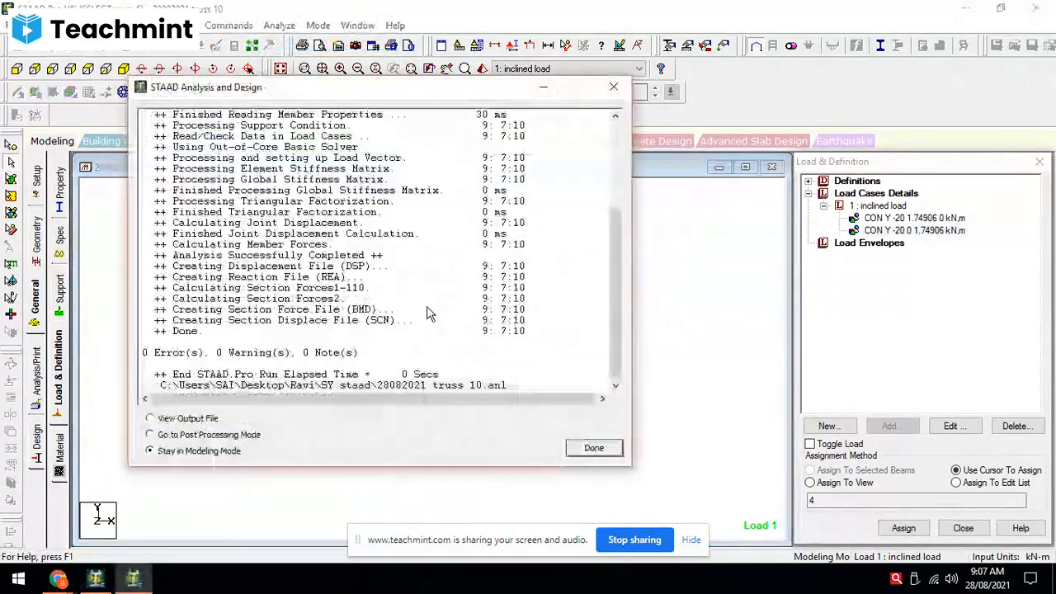
click(594, 448)
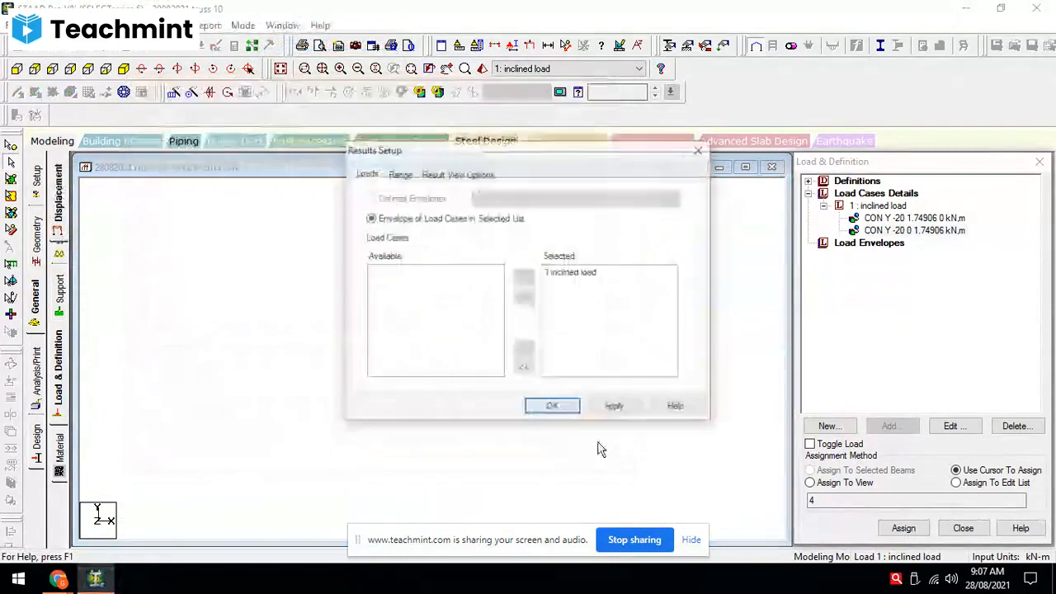
click(610, 407)
click(552, 407)
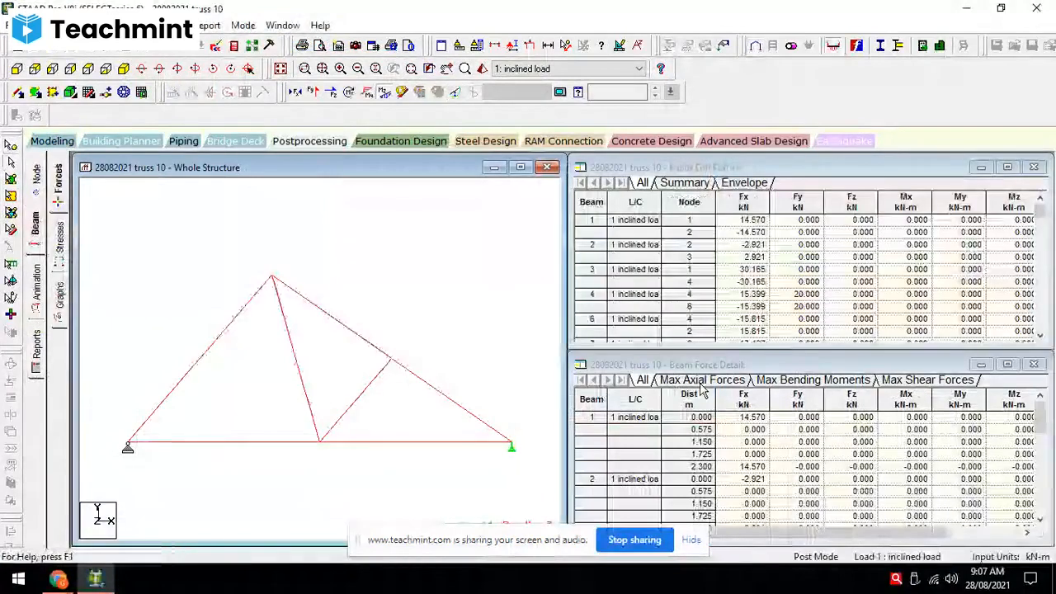
Step: List the maximum axial forces and compare beam 1 with member EC in the WhatsApp image of Fig. P. 4.6.14(g)
click(700, 381)
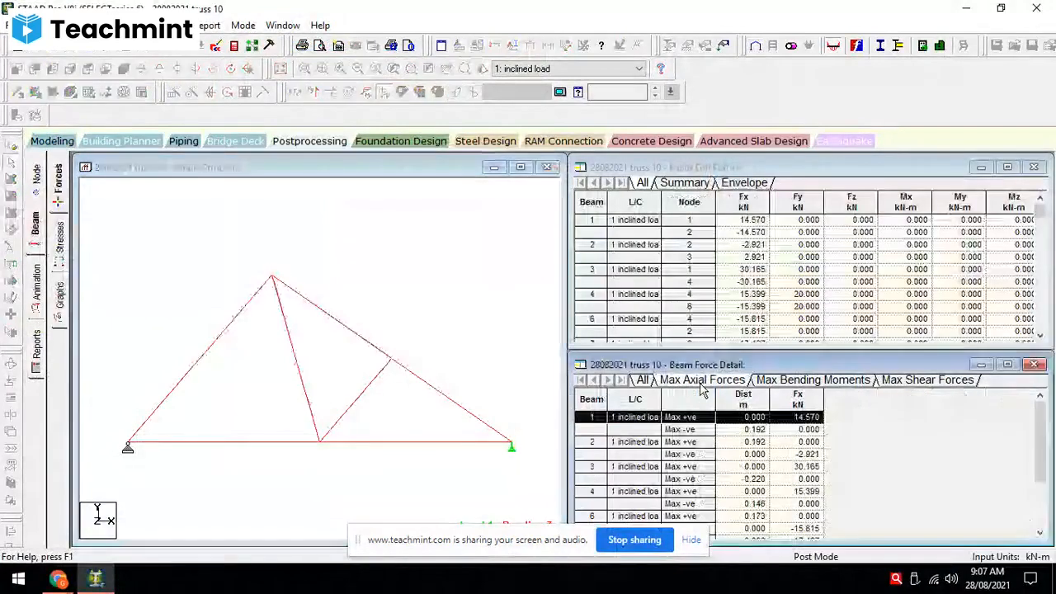
click(594, 417)
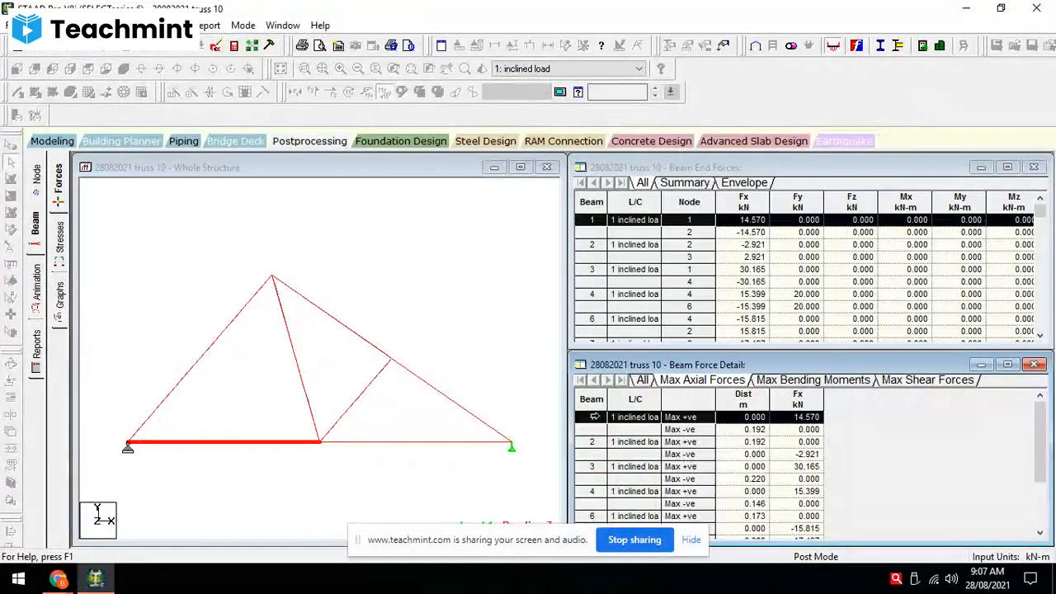
click(60, 581)
click(1018, 310)
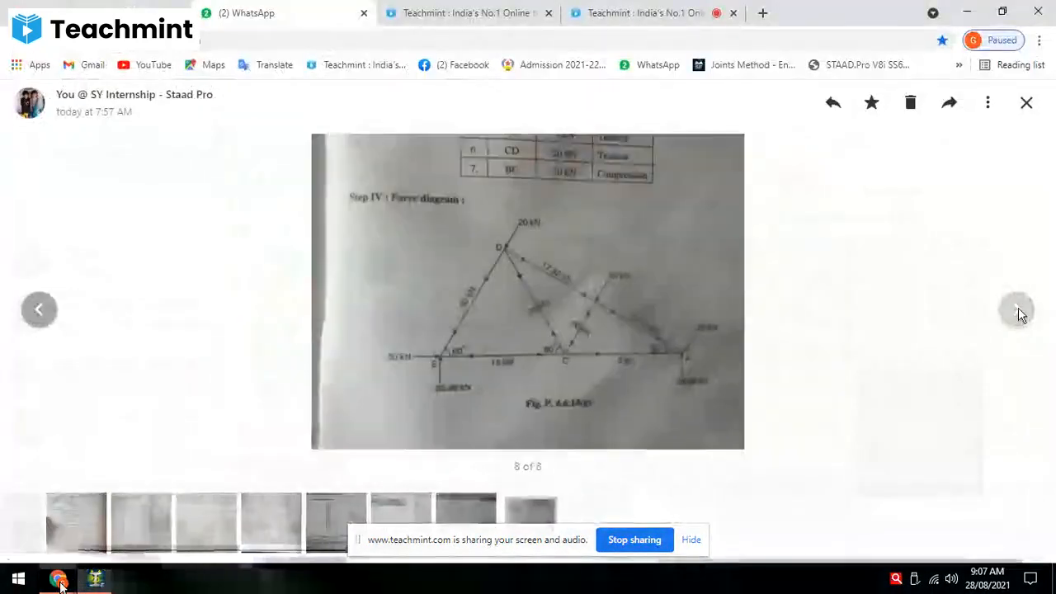
click(512, 367)
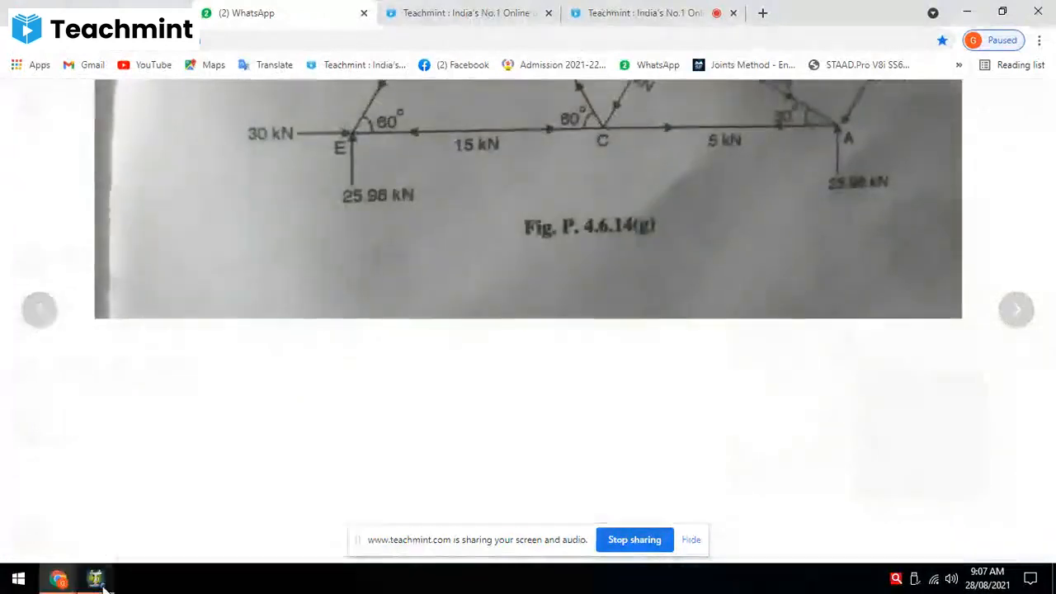
click(95, 580)
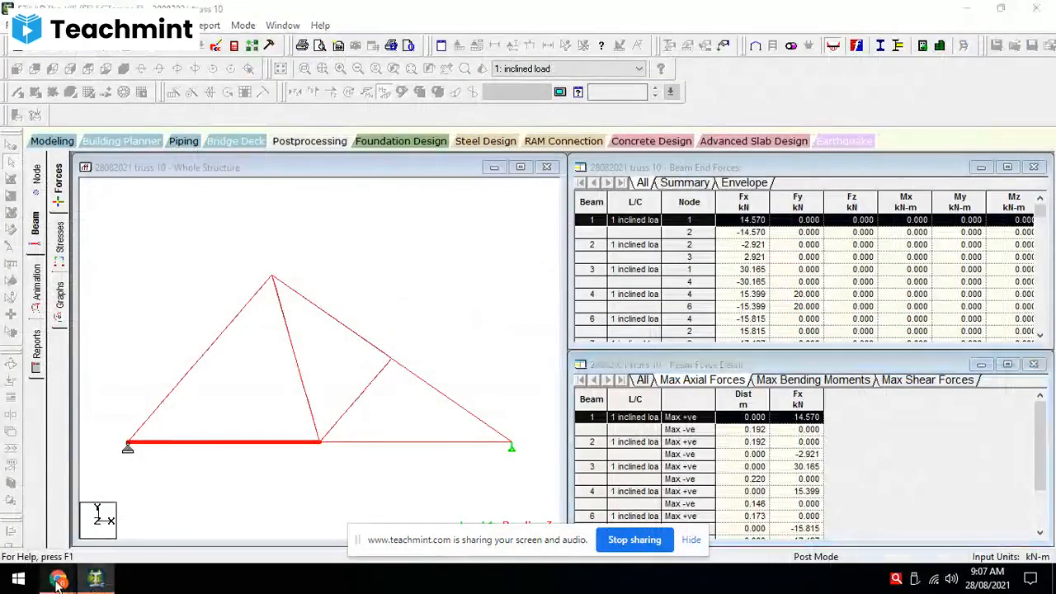
mouse_move(58, 579)
click(33, 540)
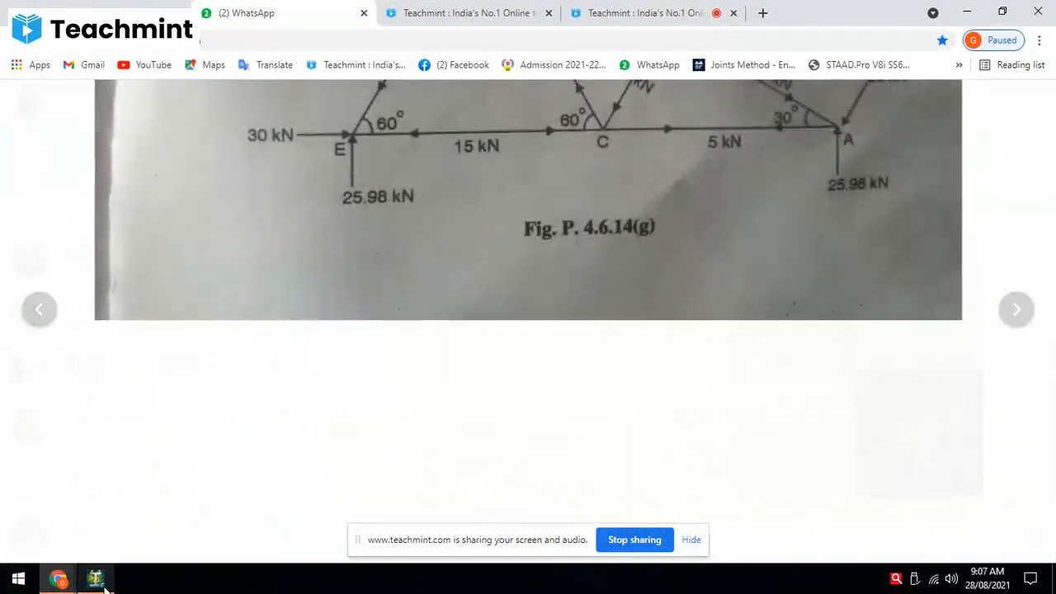
mouse_move(105, 586)
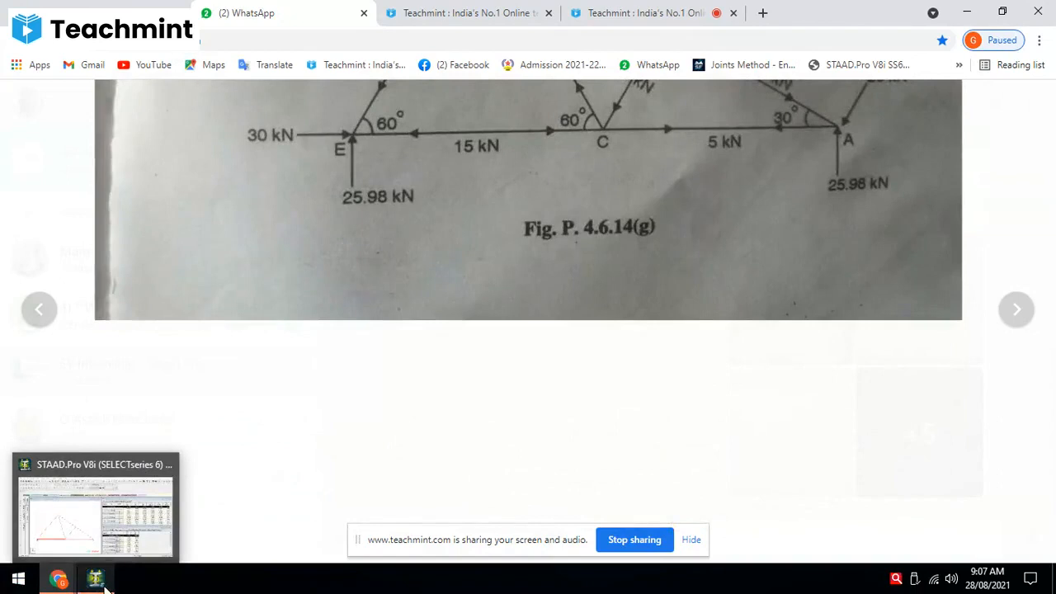
click(95, 538)
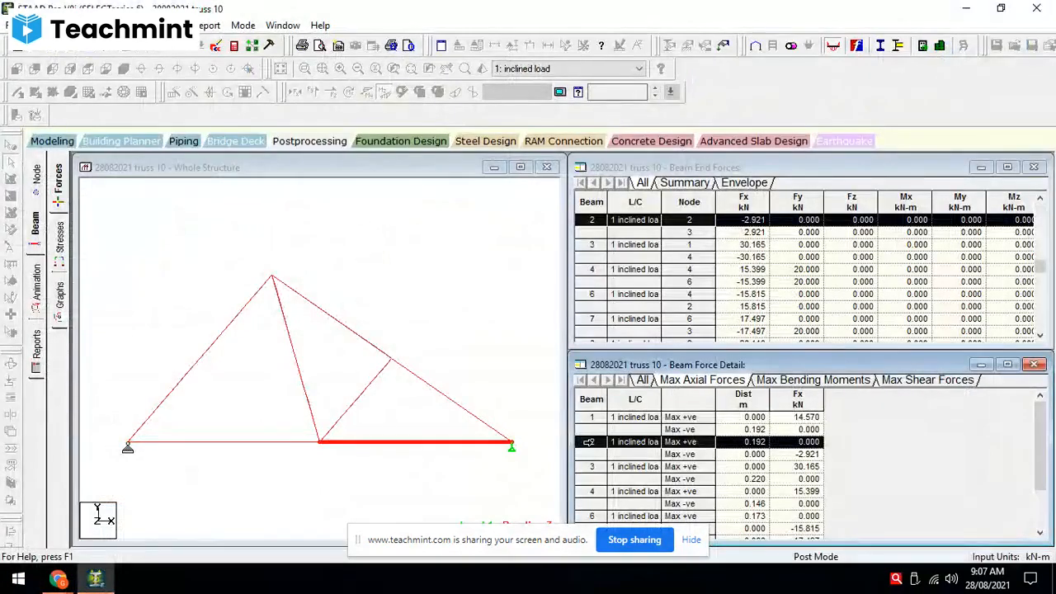
Step: Compare beam 2's maximum negative axial force with member CA in the WhatsApp force diagram, then return to STAAD.Pro
click(588, 453)
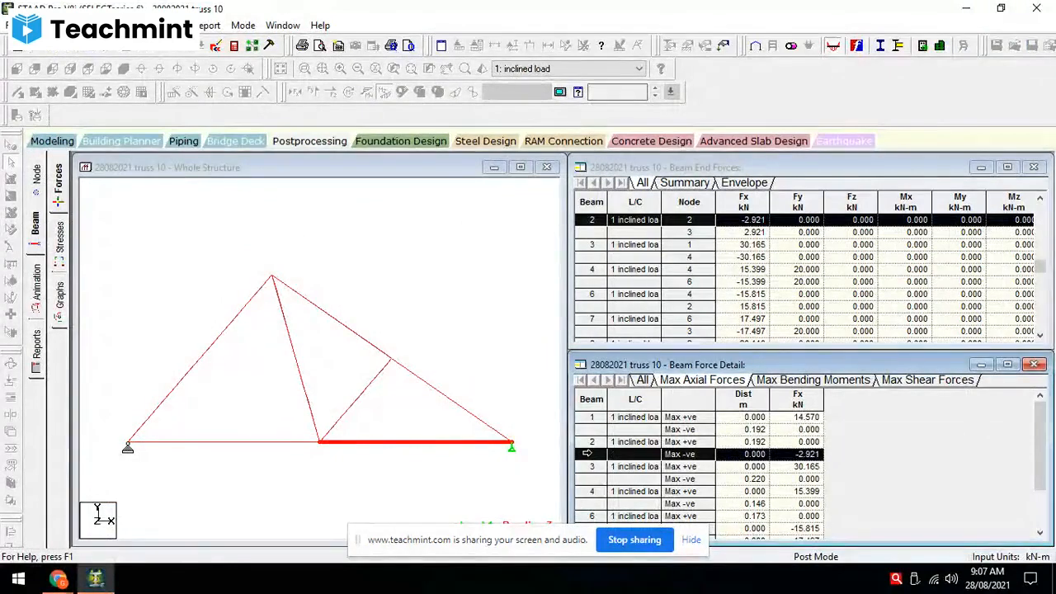
mouse_move(72, 580)
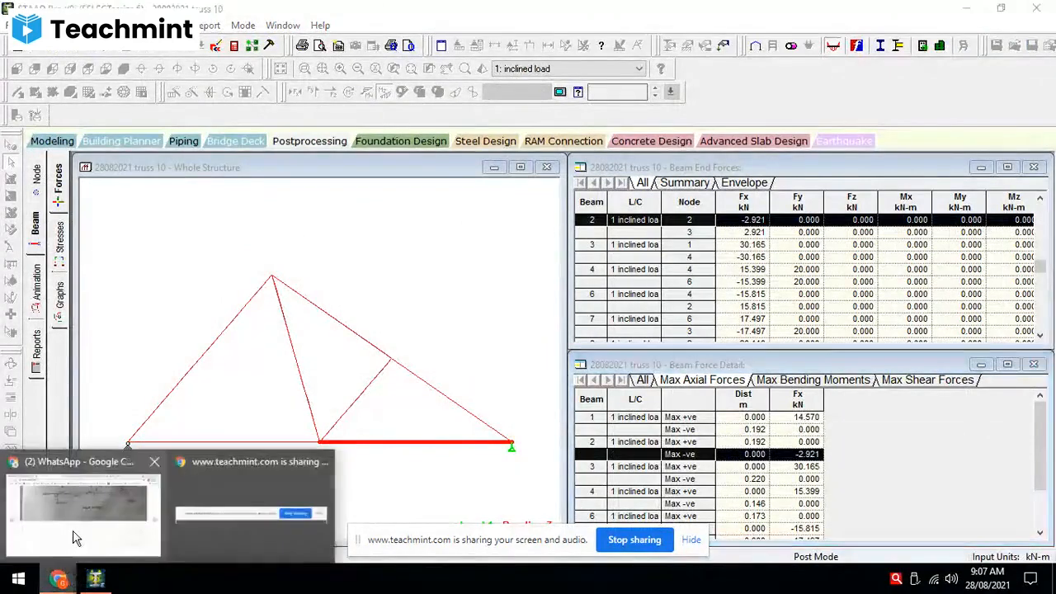
click(71, 536)
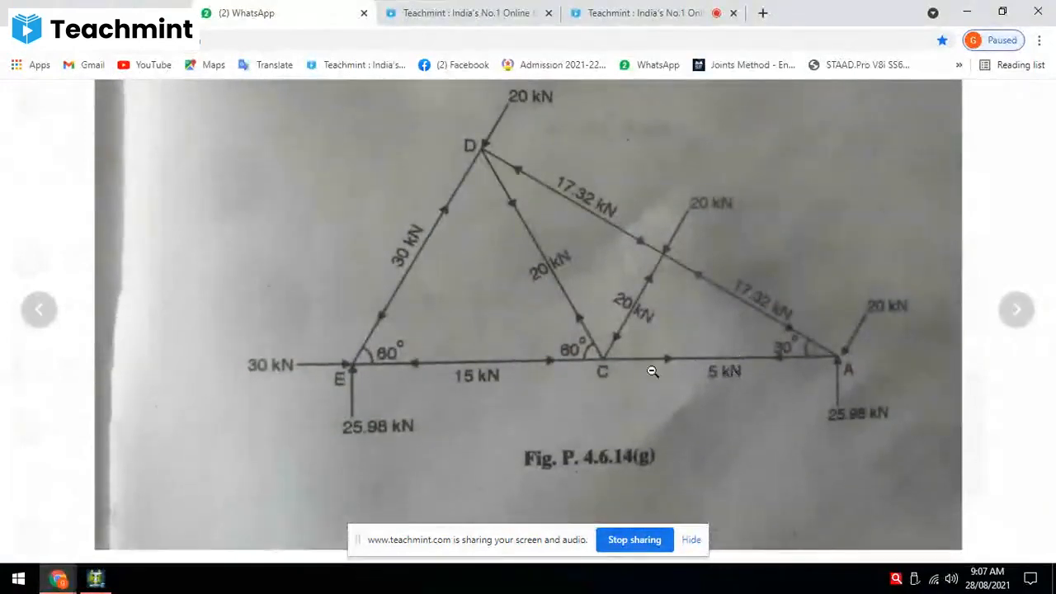
scroll(660, 370, down, 3)
key(alt+Tab)
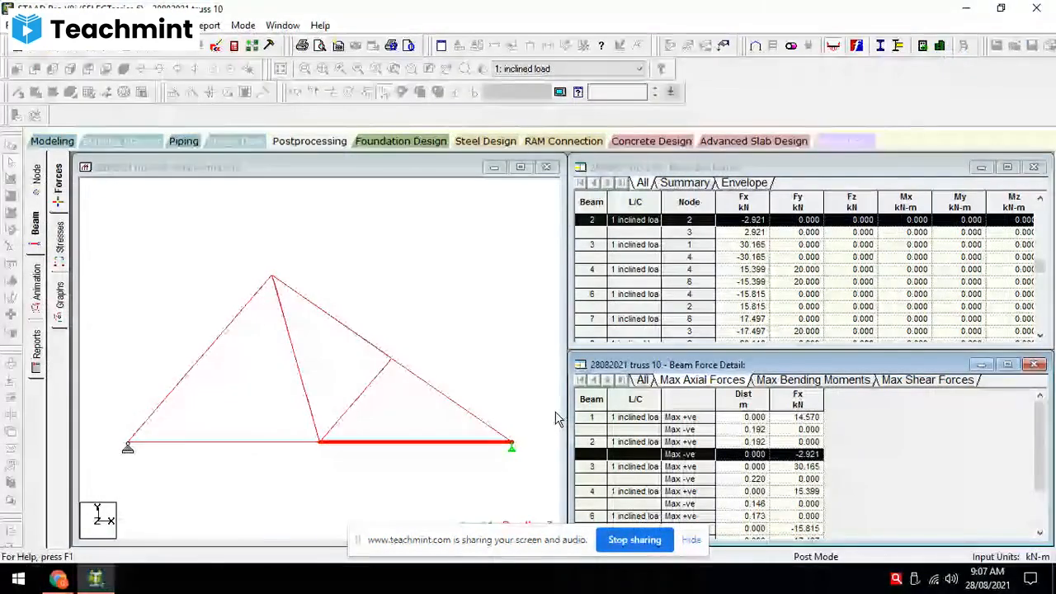
Step: Check beam 3's maximum axial force against member ED in the WhatsApp force diagram and return to the STAAD.Pro results
click(593, 467)
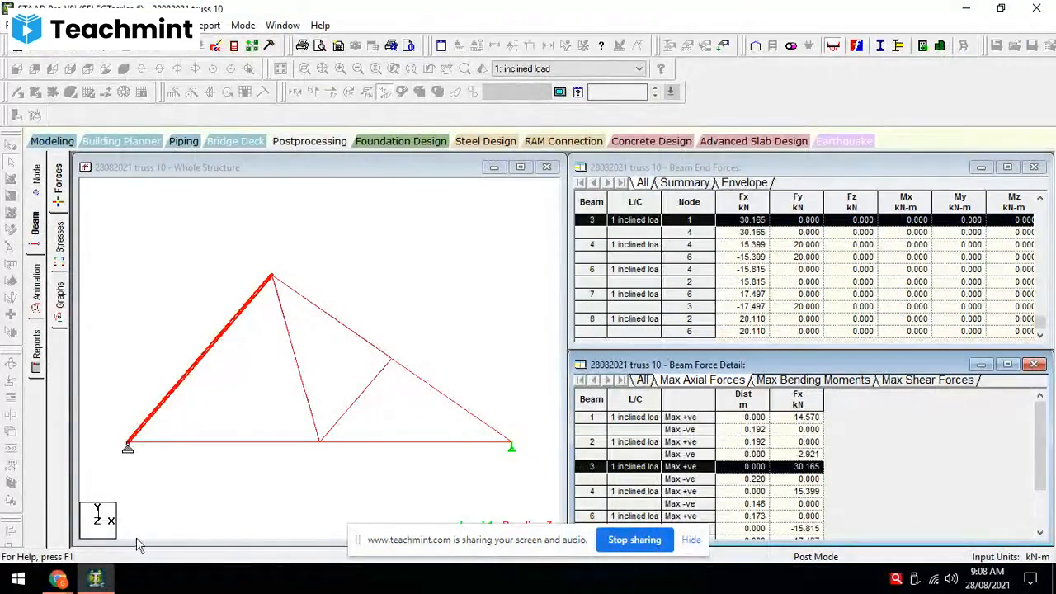
click(58, 579)
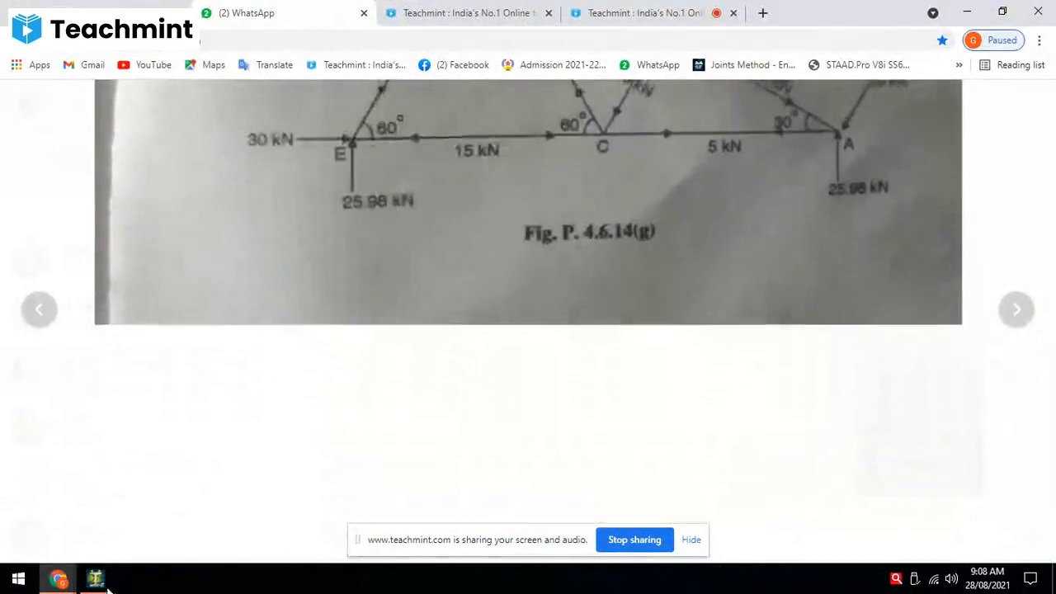
click(95, 579)
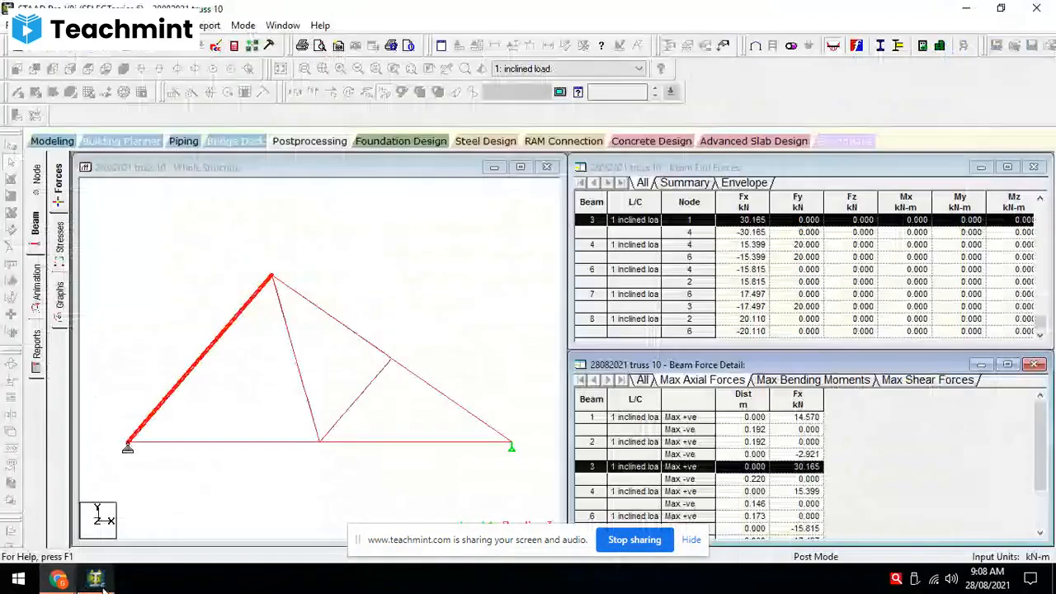
scroll(617, 468, down, 1)
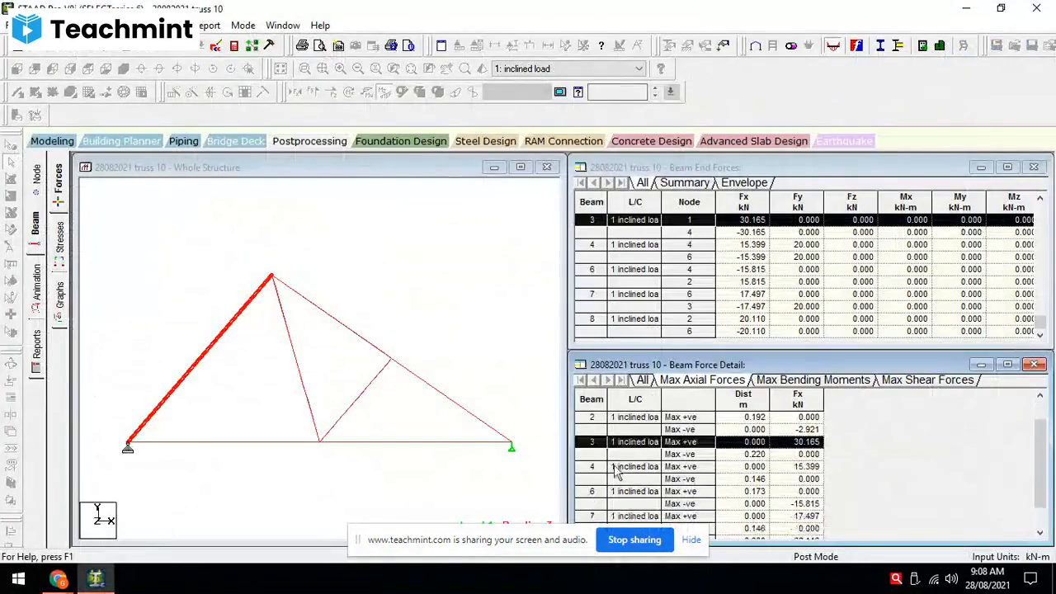
Step: Compare beam 4's maximum axial force with the member below joint D on rafter DA in the WhatsApp force diagram, then return to STAAD.Pro
click(615, 468)
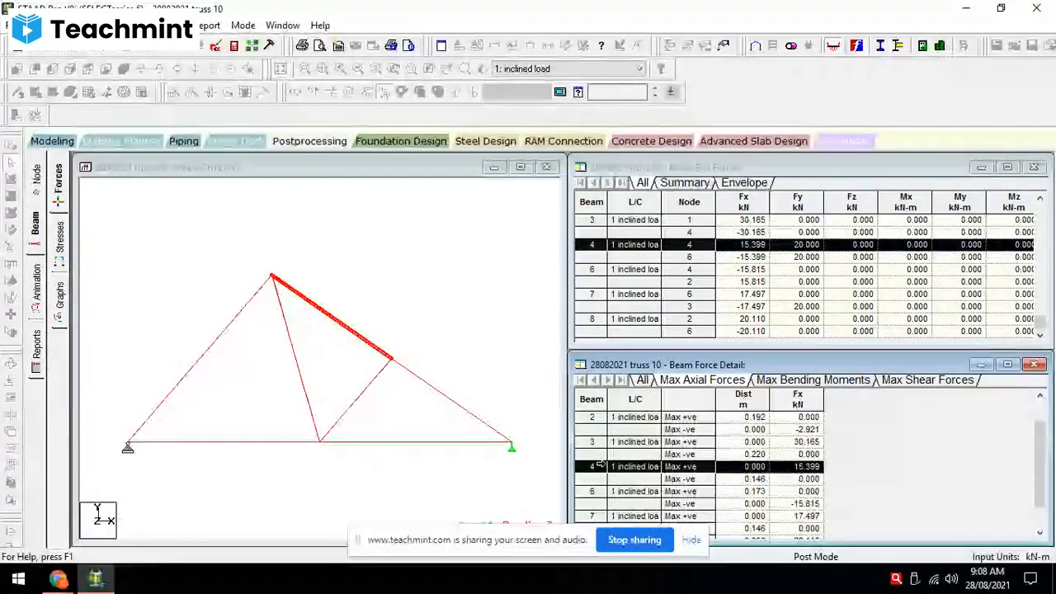
click(58, 580)
click(80, 535)
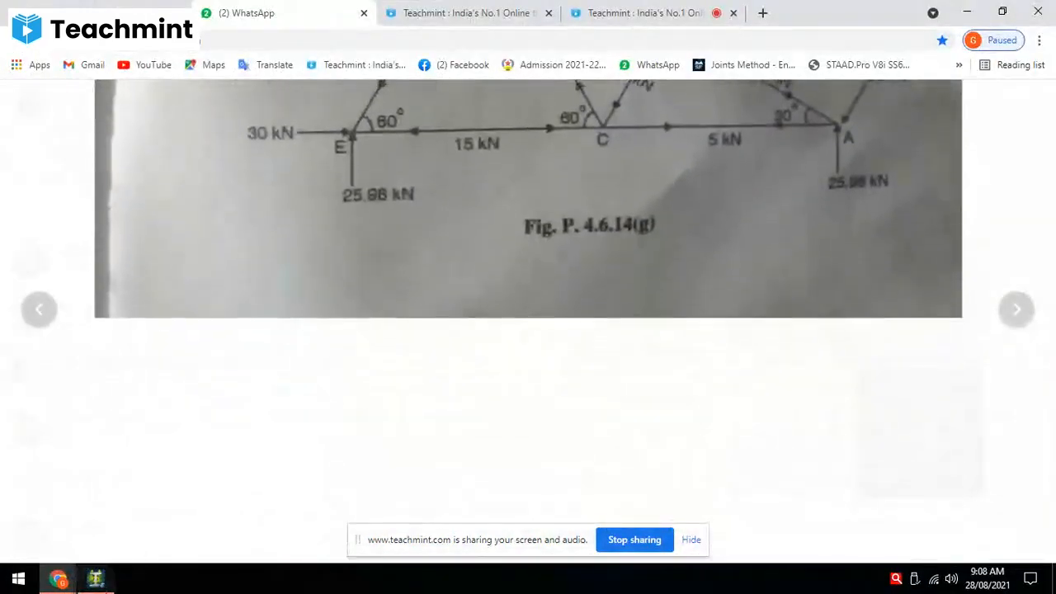
click(96, 579)
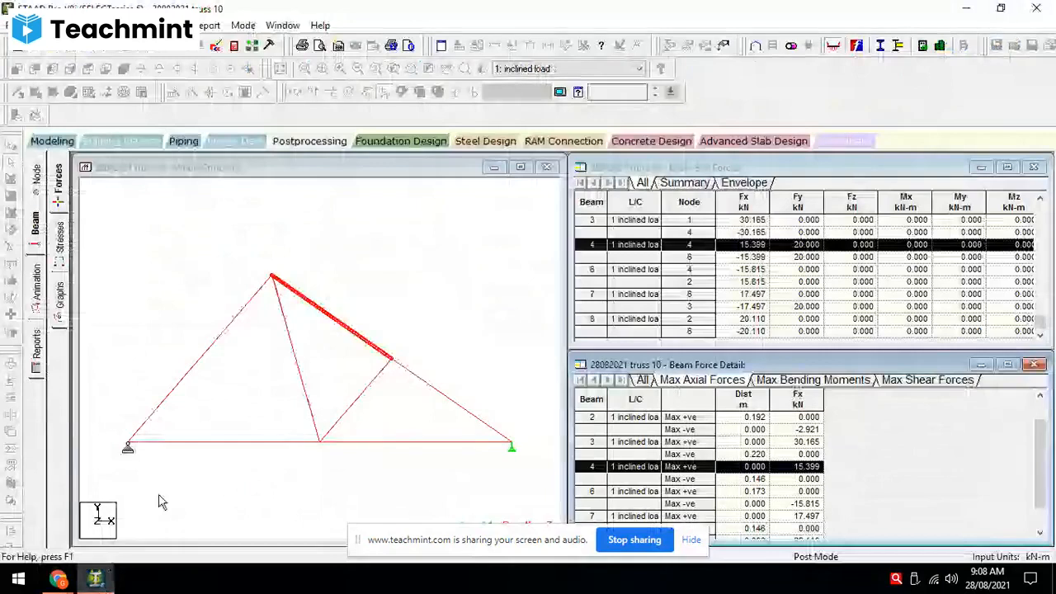
Step: Check beam 6's maximum negative axial force against member CD in the WhatsApp force diagram and return to the STAAD.Pro results
click(600, 492)
scroll(599, 491, down, 1)
scroll(598, 485, down, 1)
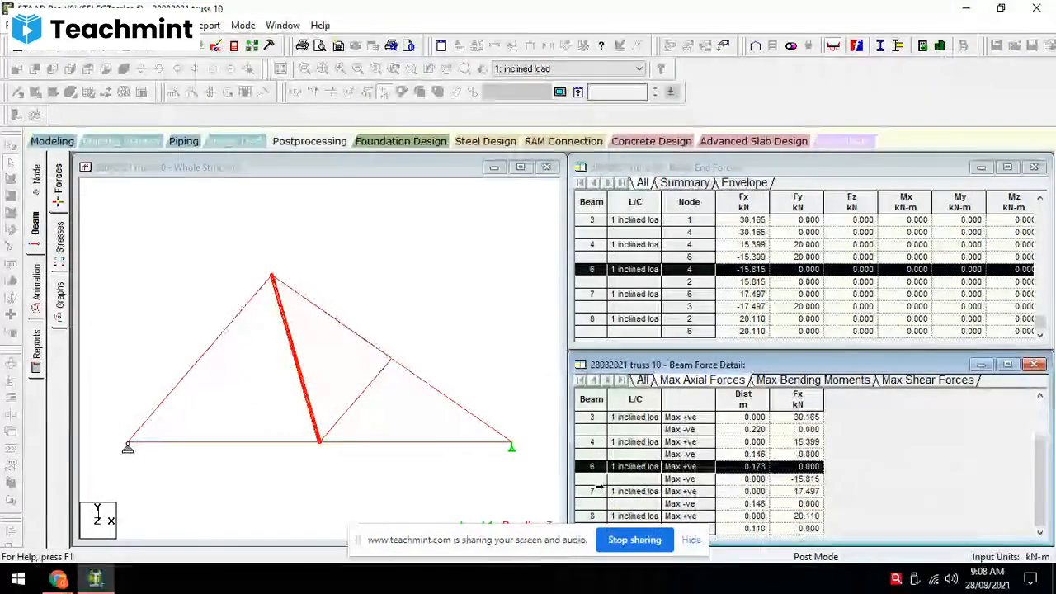
click(599, 481)
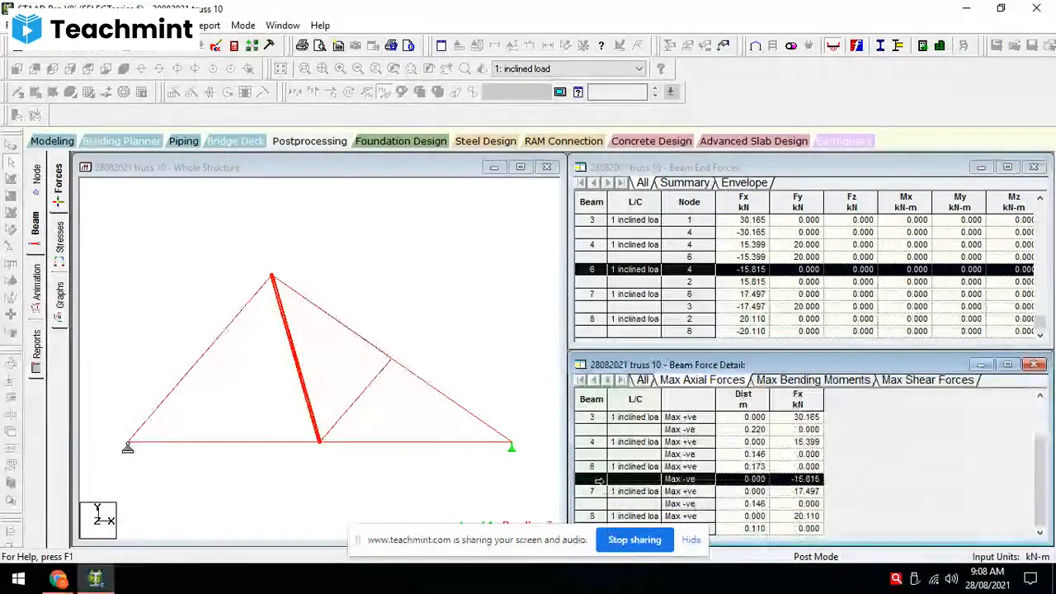
click(96, 579)
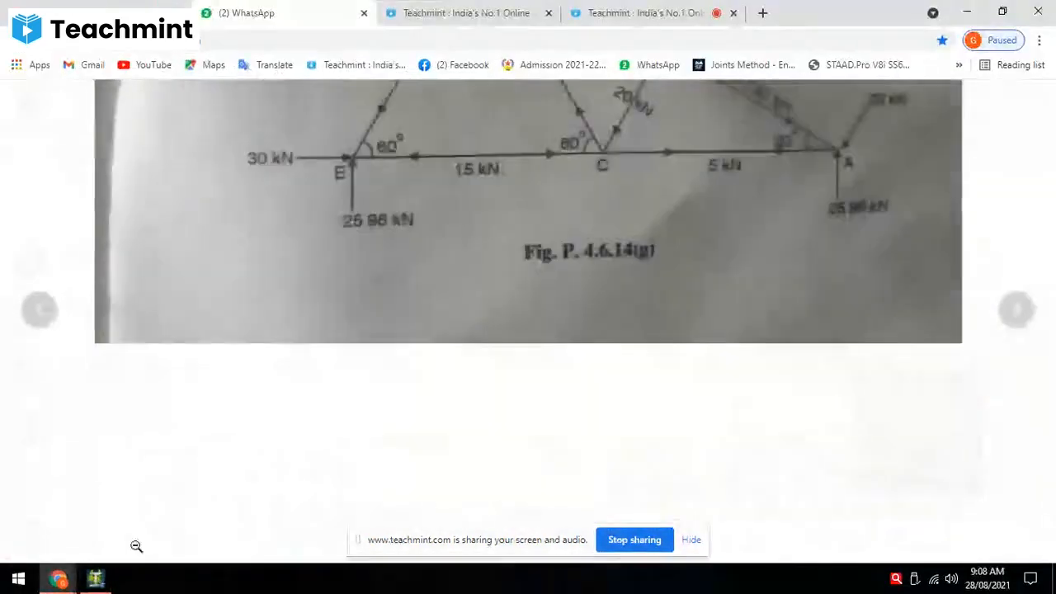
click(96, 579)
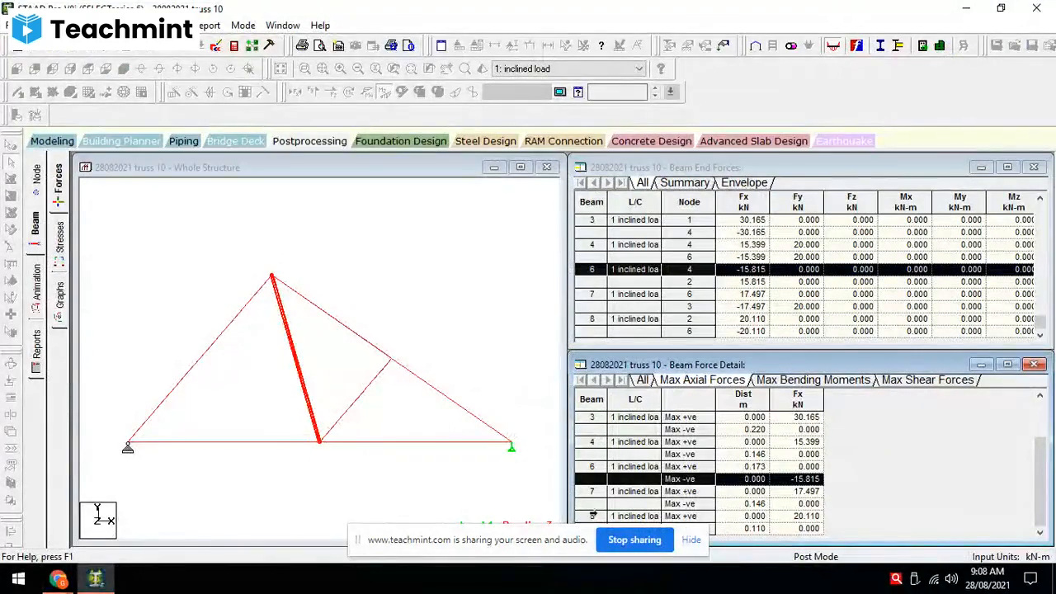
Step: Compare beam 7's maximum axial force with the rafter member ending at joint A in the WhatsApp diagram, then return to STAAD.Pro
click(590, 493)
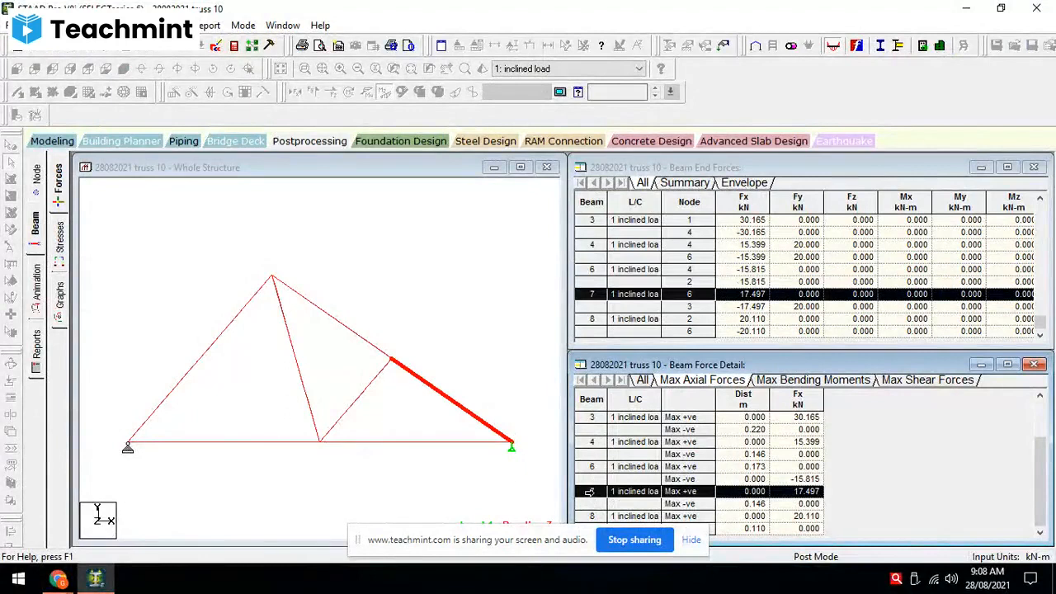
mouse_move(58, 579)
click(102, 503)
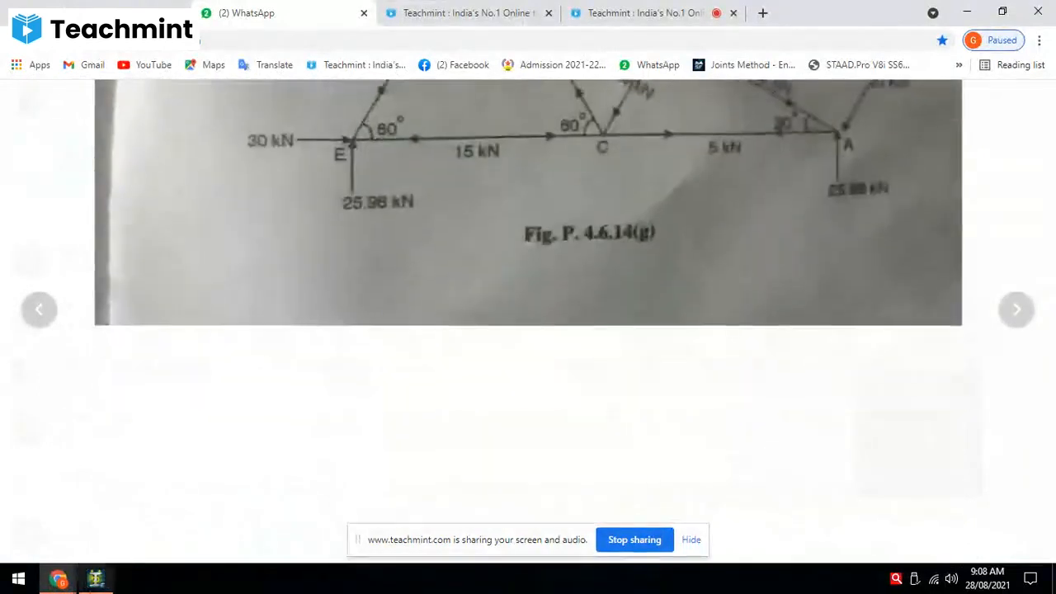
click(95, 579)
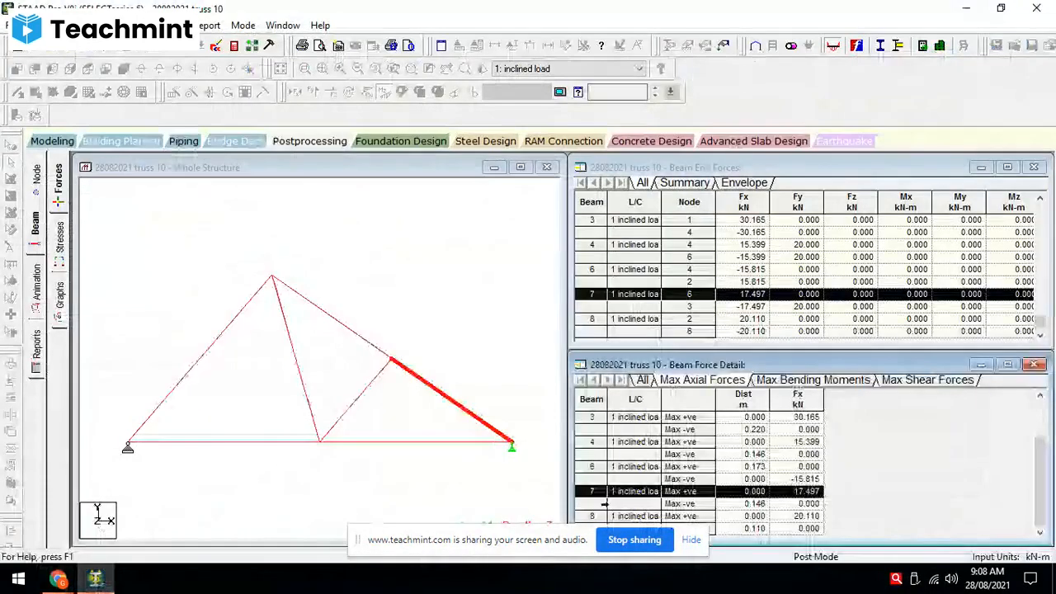
Step: Check beam 8's maximum axial force against the strut from joint C to the rafter in the WhatsApp diagram, then return to STAAD.Pro
click(595, 516)
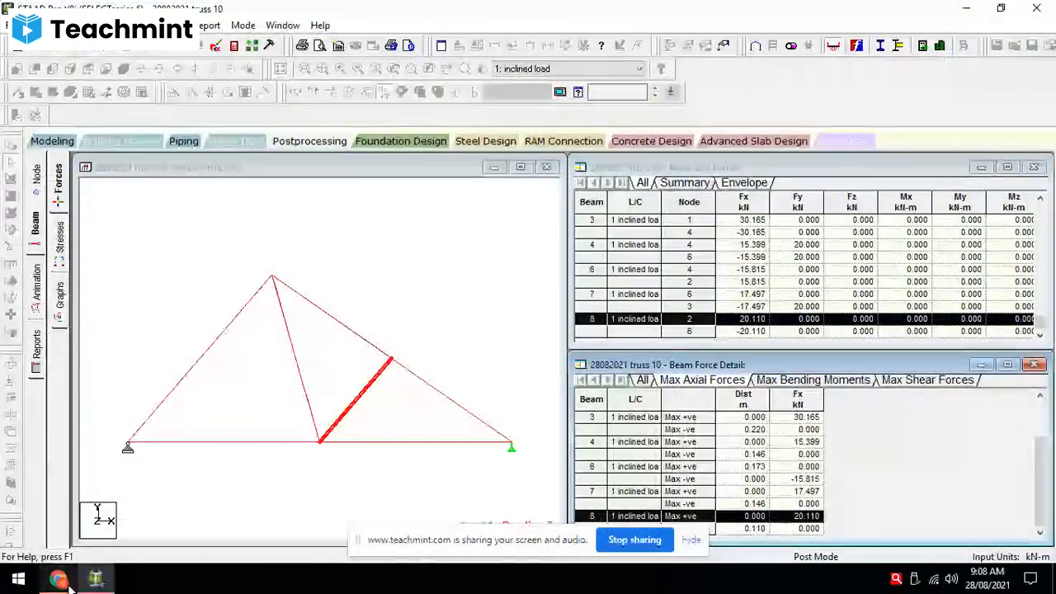
mouse_move(58, 580)
click(82, 495)
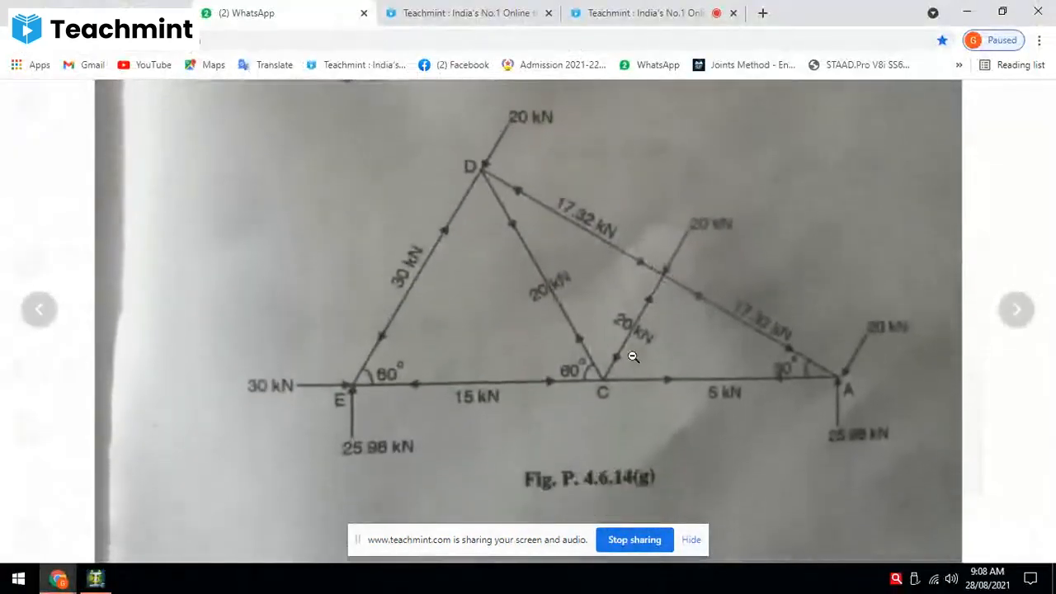
click(651, 317)
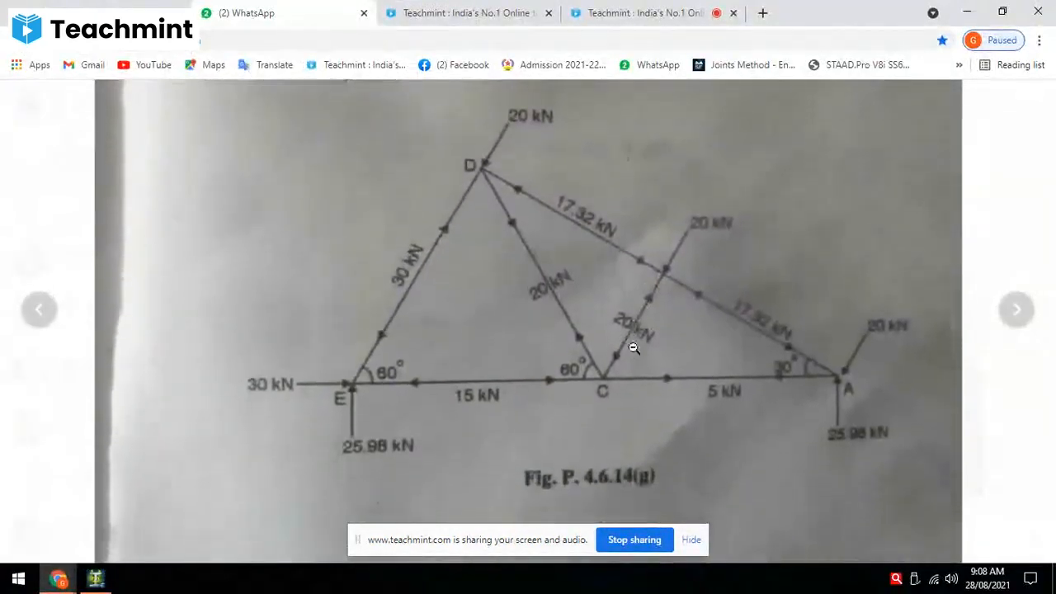
click(608, 371)
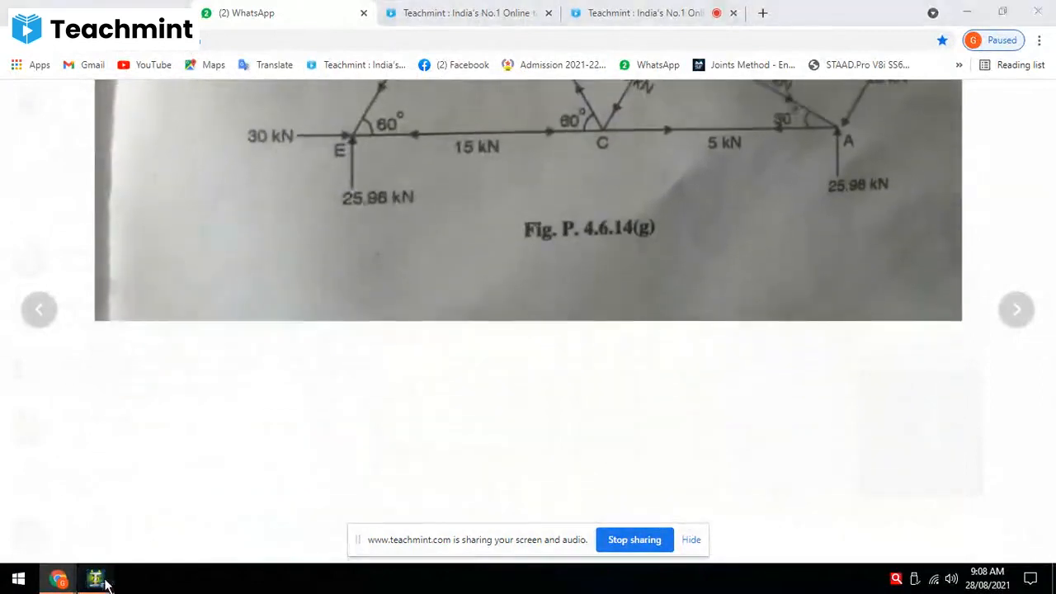
click(95, 579)
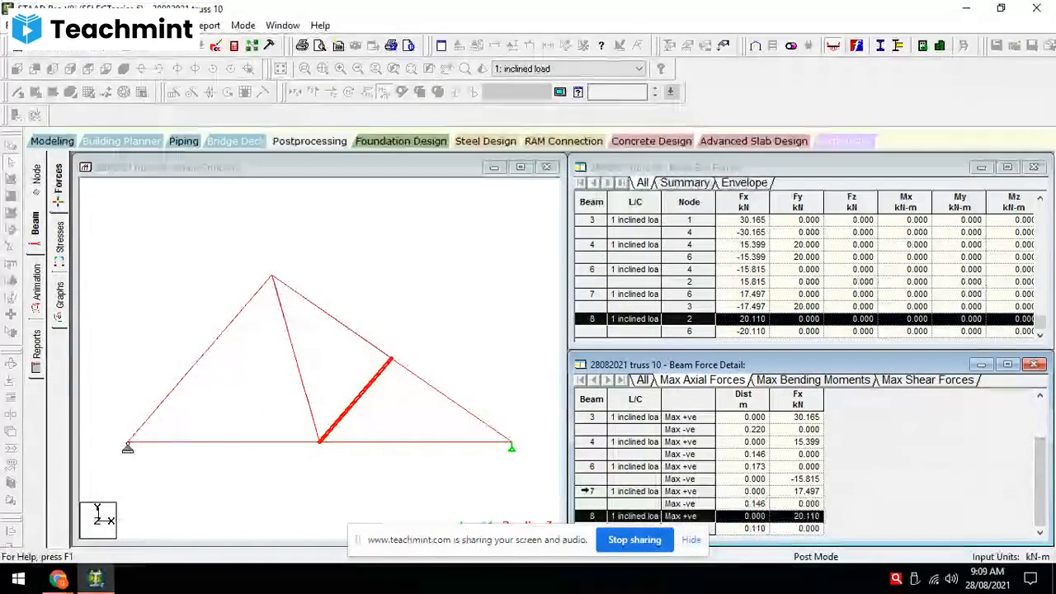
Step: Review the axial force rows of beams 7, 4 and 3 against the WhatsApp force diagram once more, then return to STAAD.Pro
click(583, 489)
click(593, 454)
click(594, 442)
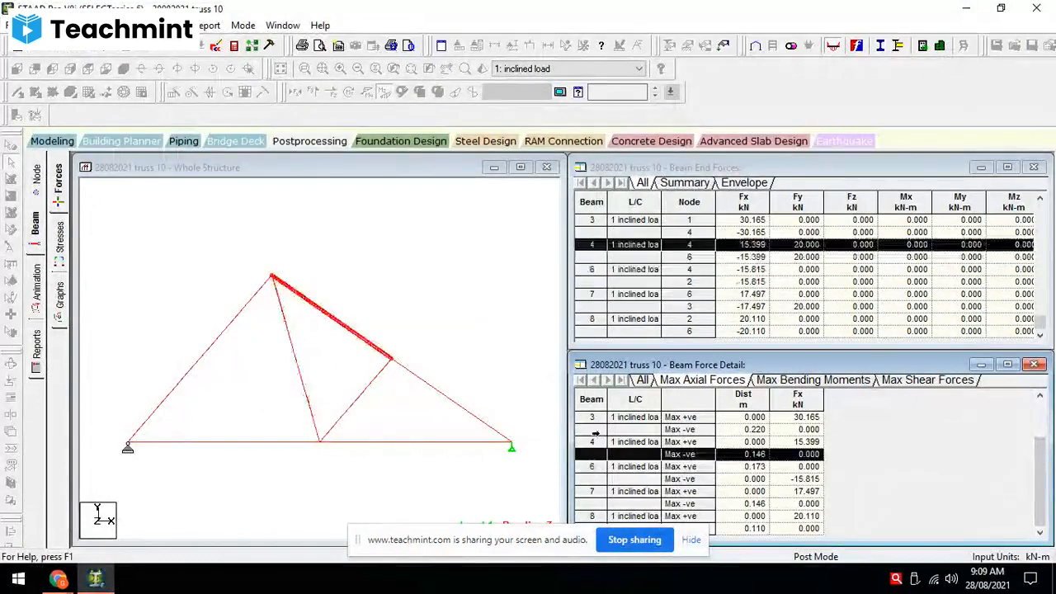
click(595, 429)
scroll(594, 429, up, 2)
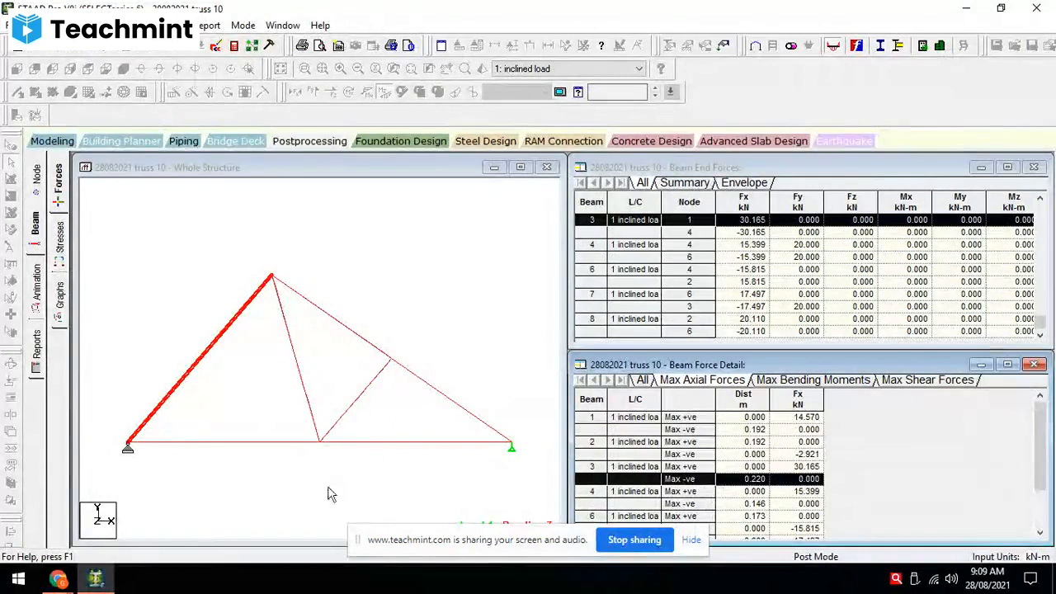
click(58, 579)
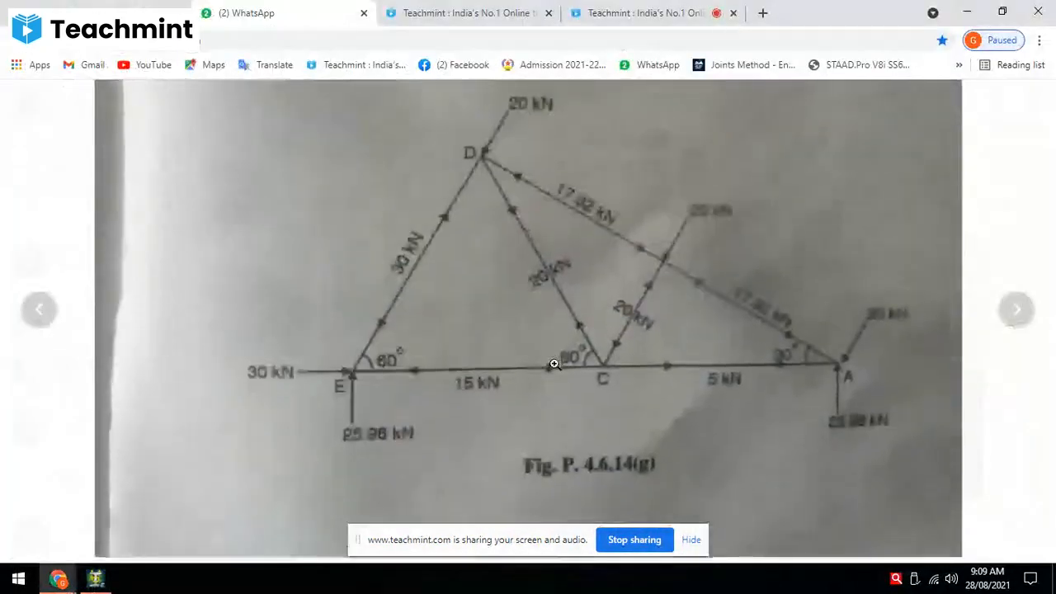
click(323, 482)
click(96, 579)
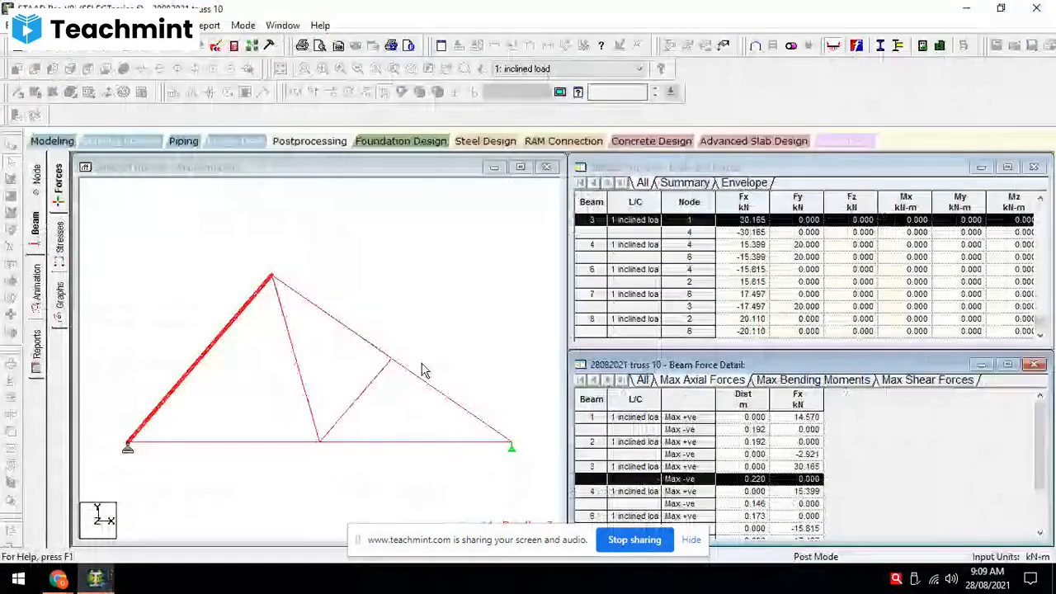
Step: Return to modeling and display the CON Y -20 member loads of the inclined load case to examine their directions on the truss
click(53, 142)
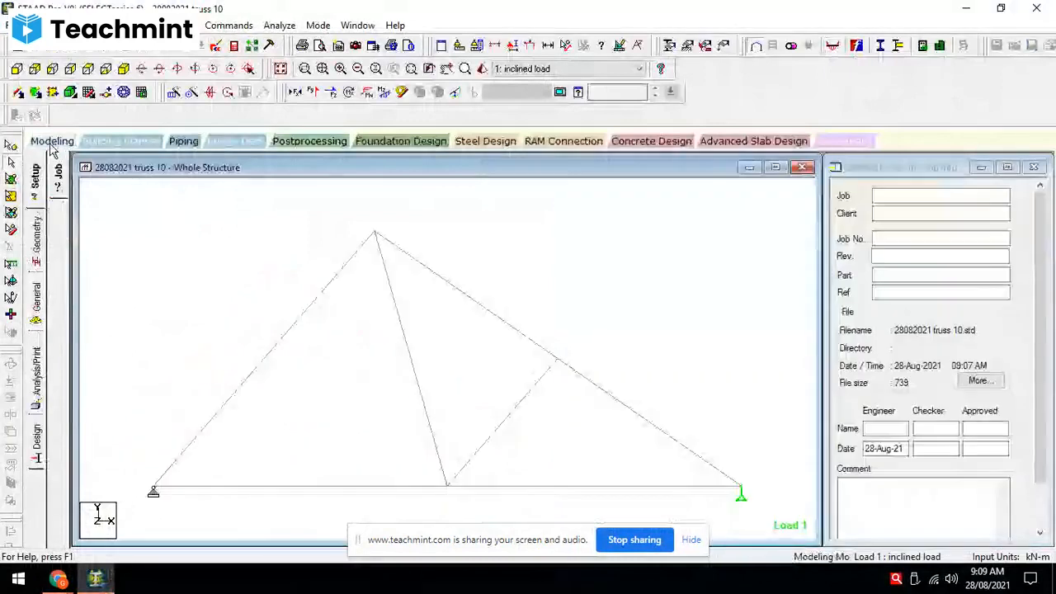
click(38, 312)
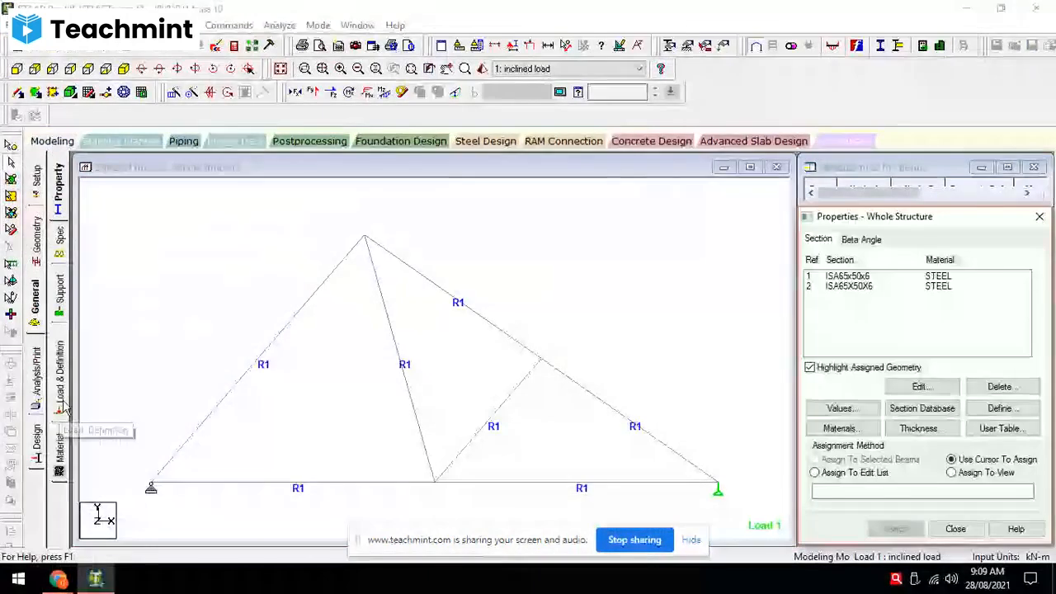
click(59, 375)
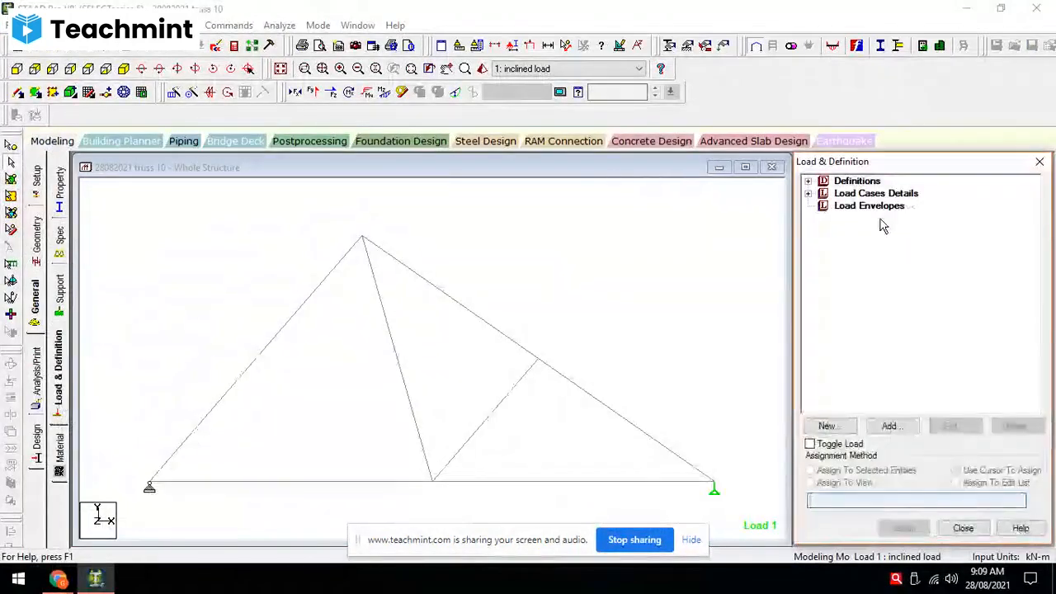
click(808, 193)
click(822, 205)
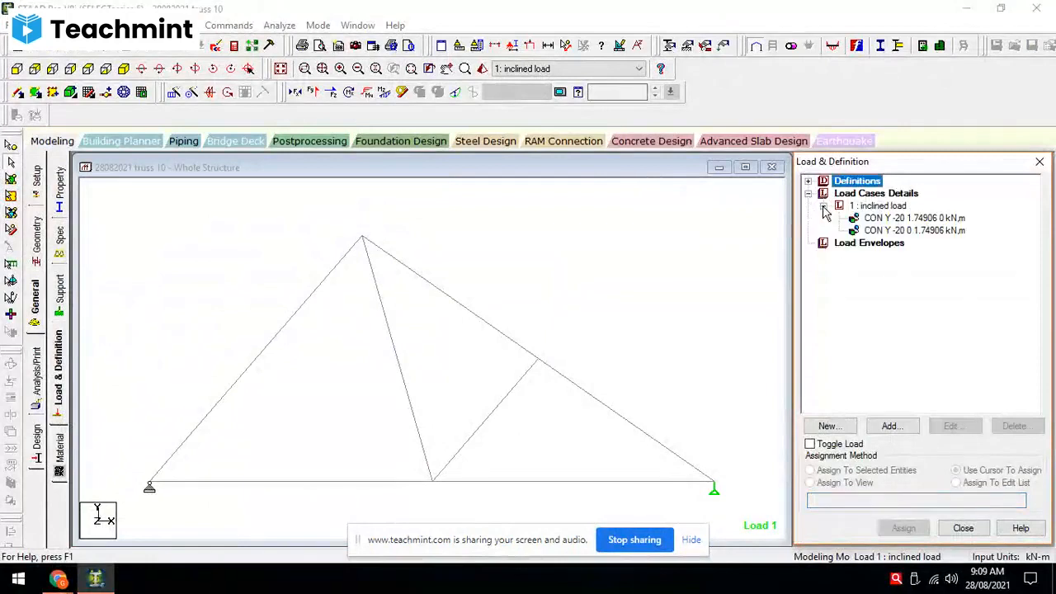
click(907, 218)
scroll(725, 322, down, 3)
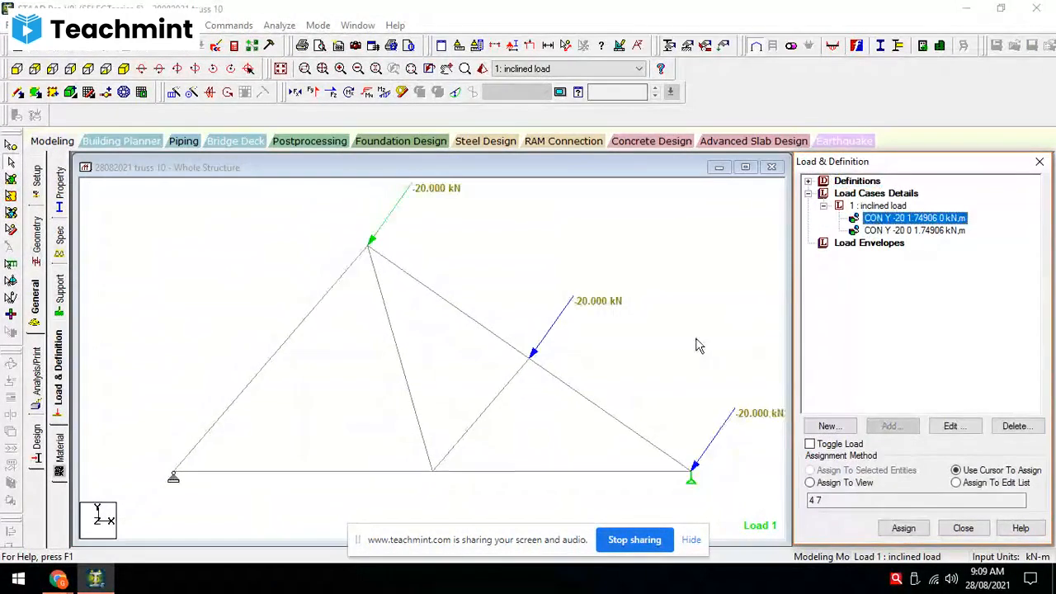
click(618, 383)
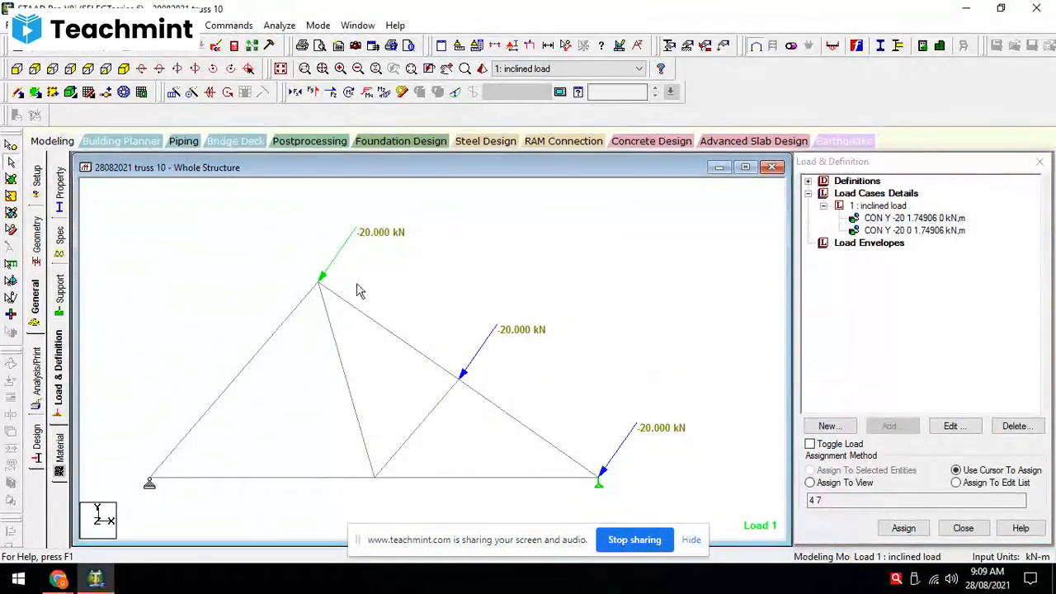
scroll(324, 247, up, 1)
middle_drag(395, 262, 405, 283)
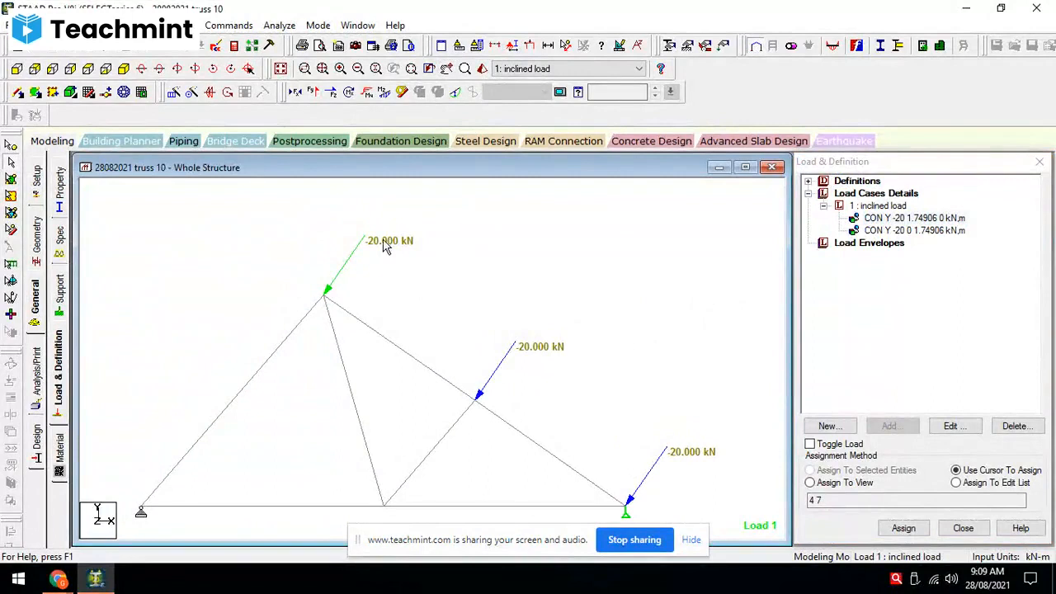
scroll(421, 272, down, 2)
scroll(450, 313, up, 1)
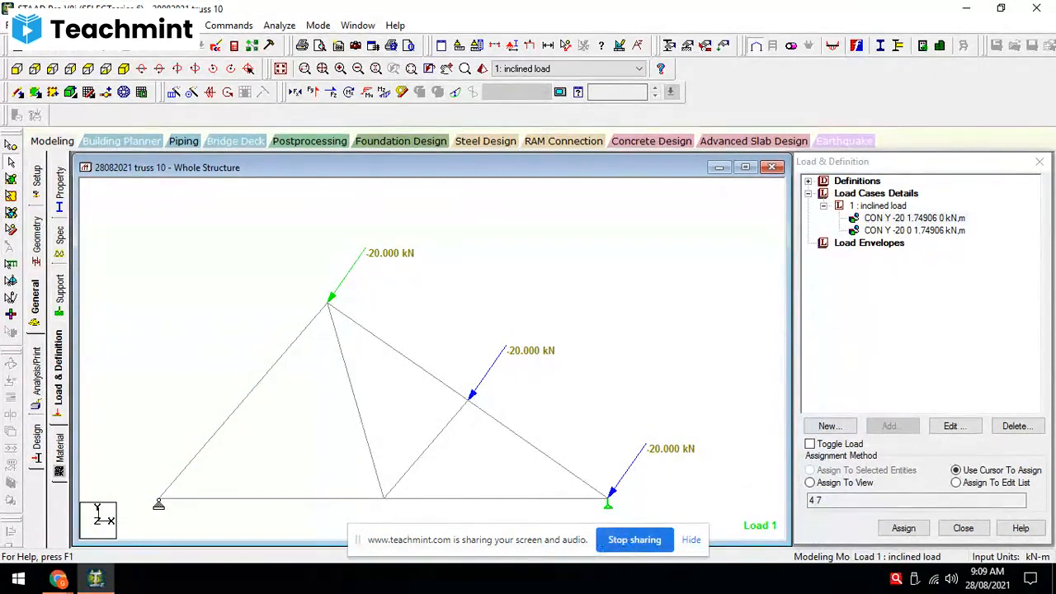
Step: Switch to Chrome and show the Teachmint live class page
click(57, 579)
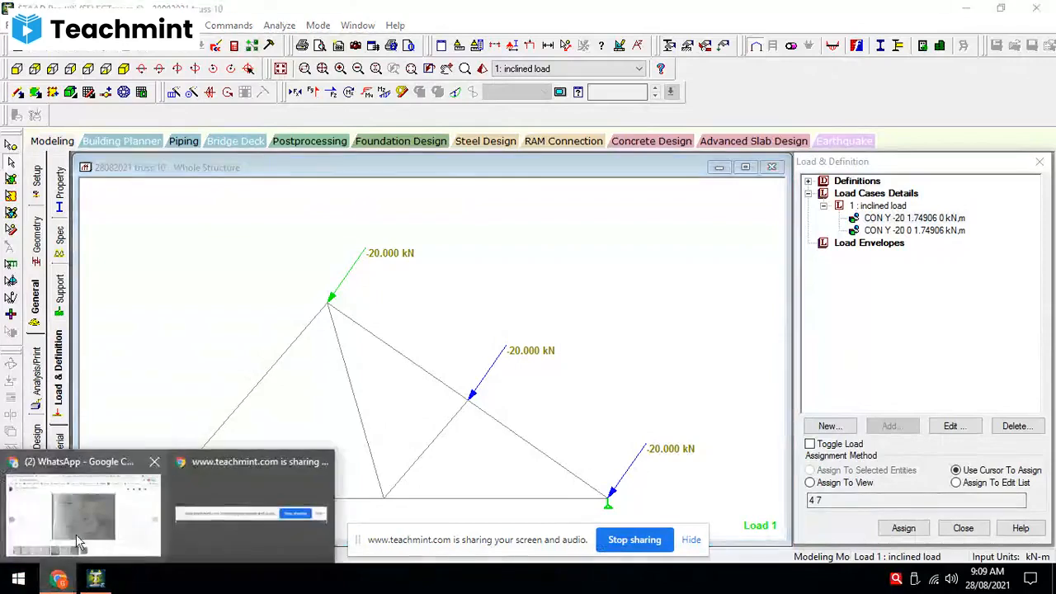
click(79, 542)
click(635, 13)
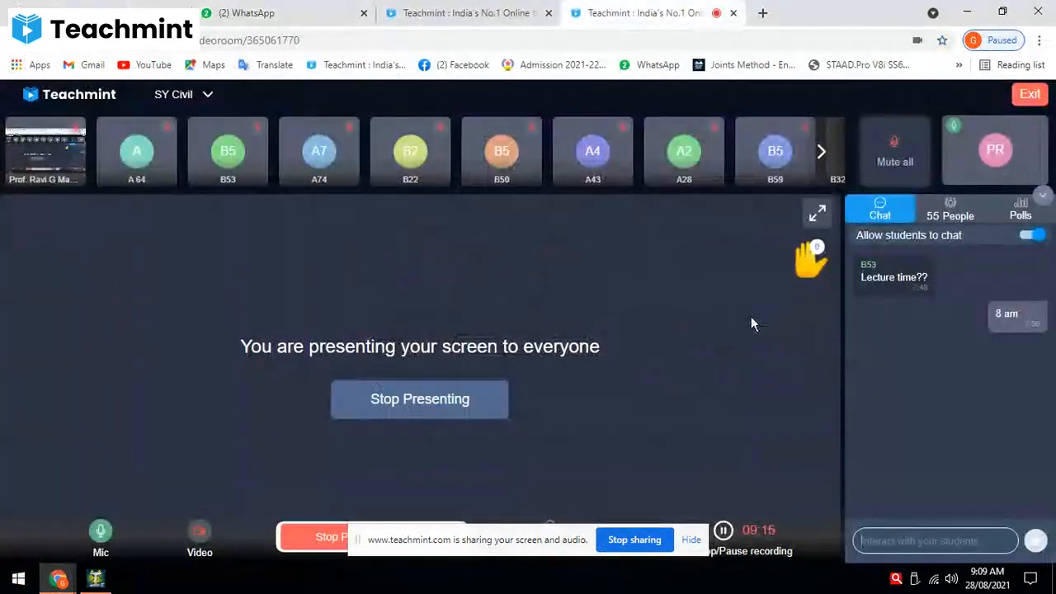